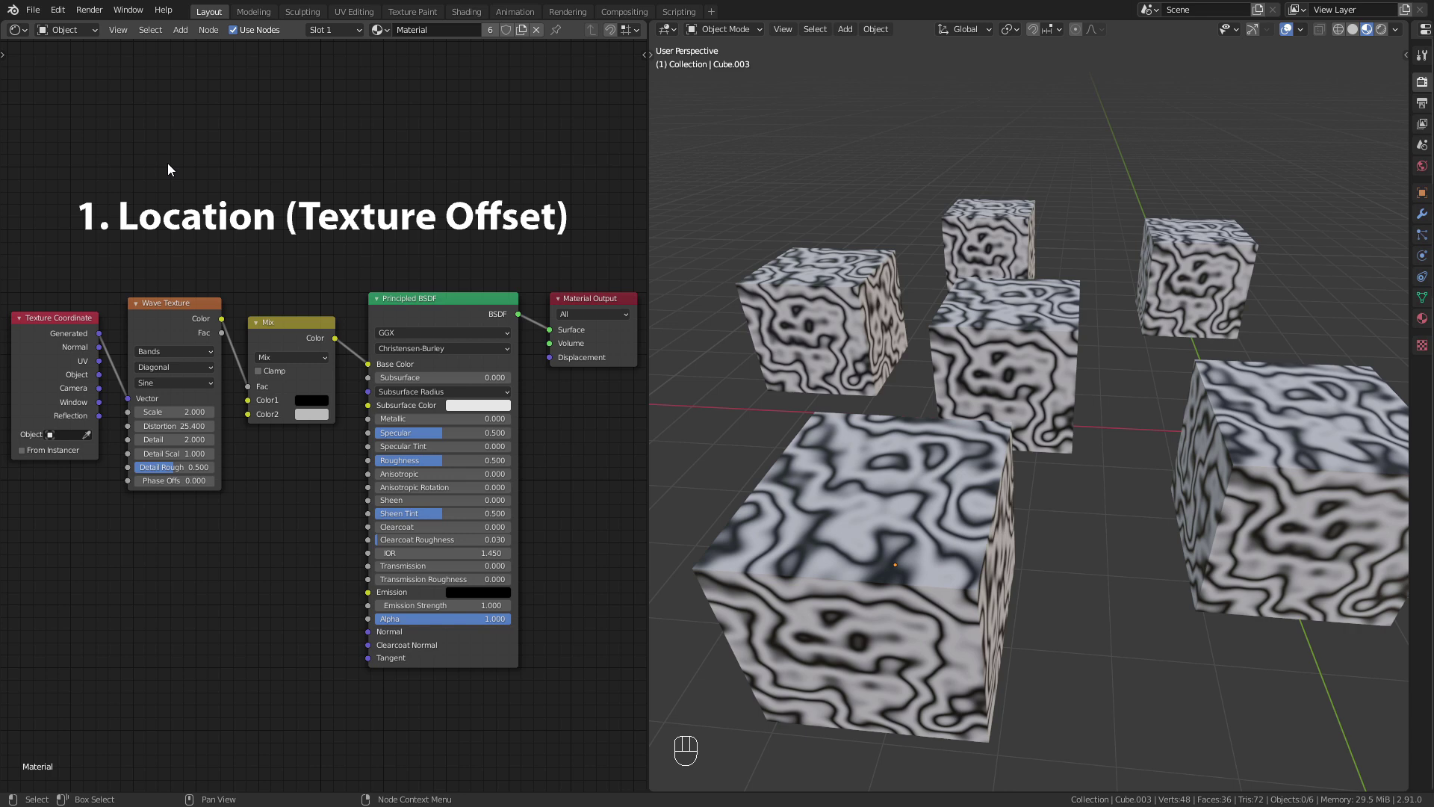
Step: Add an Object Info node at the upper left of the node graph
{"action": "key", "text": "shift+a"}
{"action": "mouse_move", "coordinate": [143, 75]}
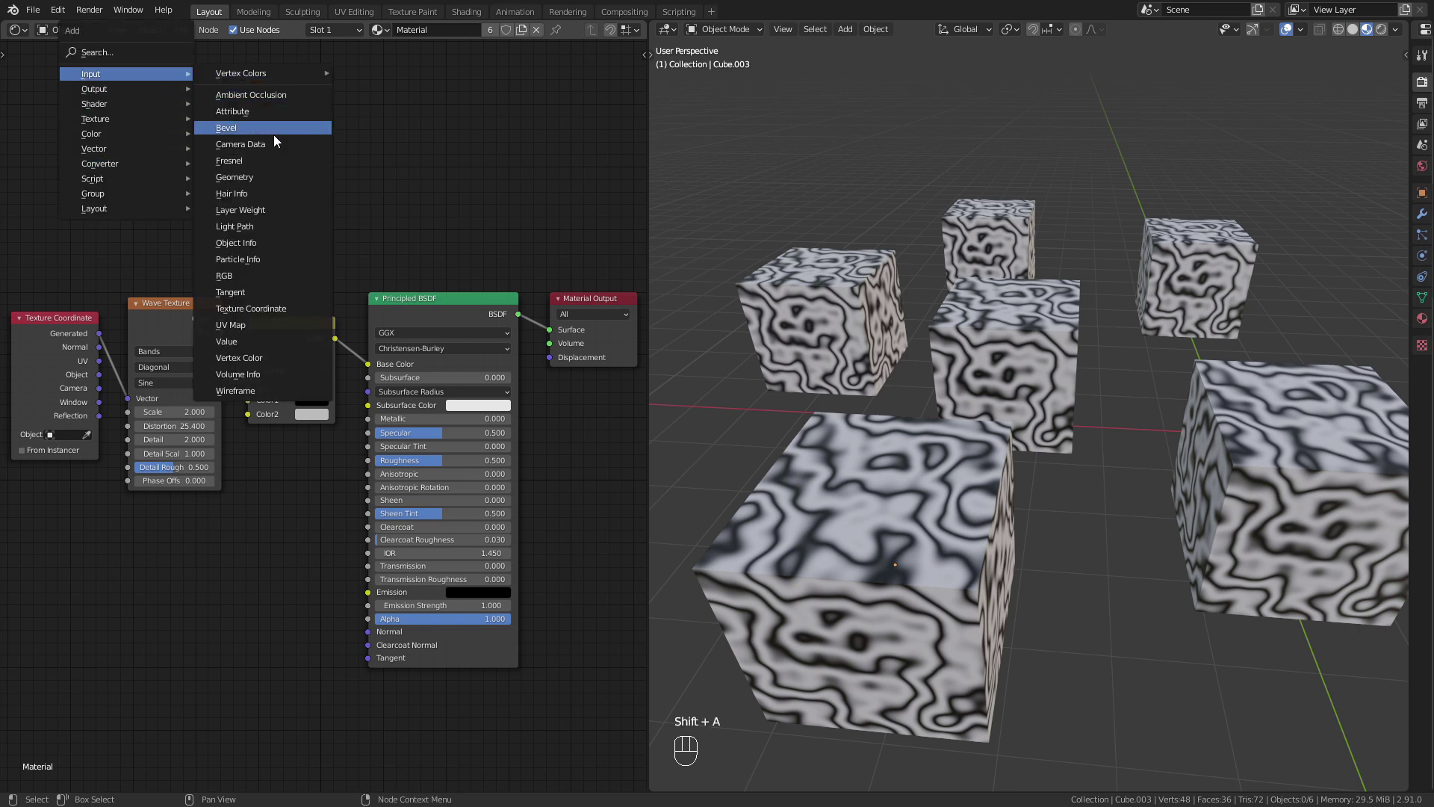
{"action": "left_click", "coordinate": [266, 242]}
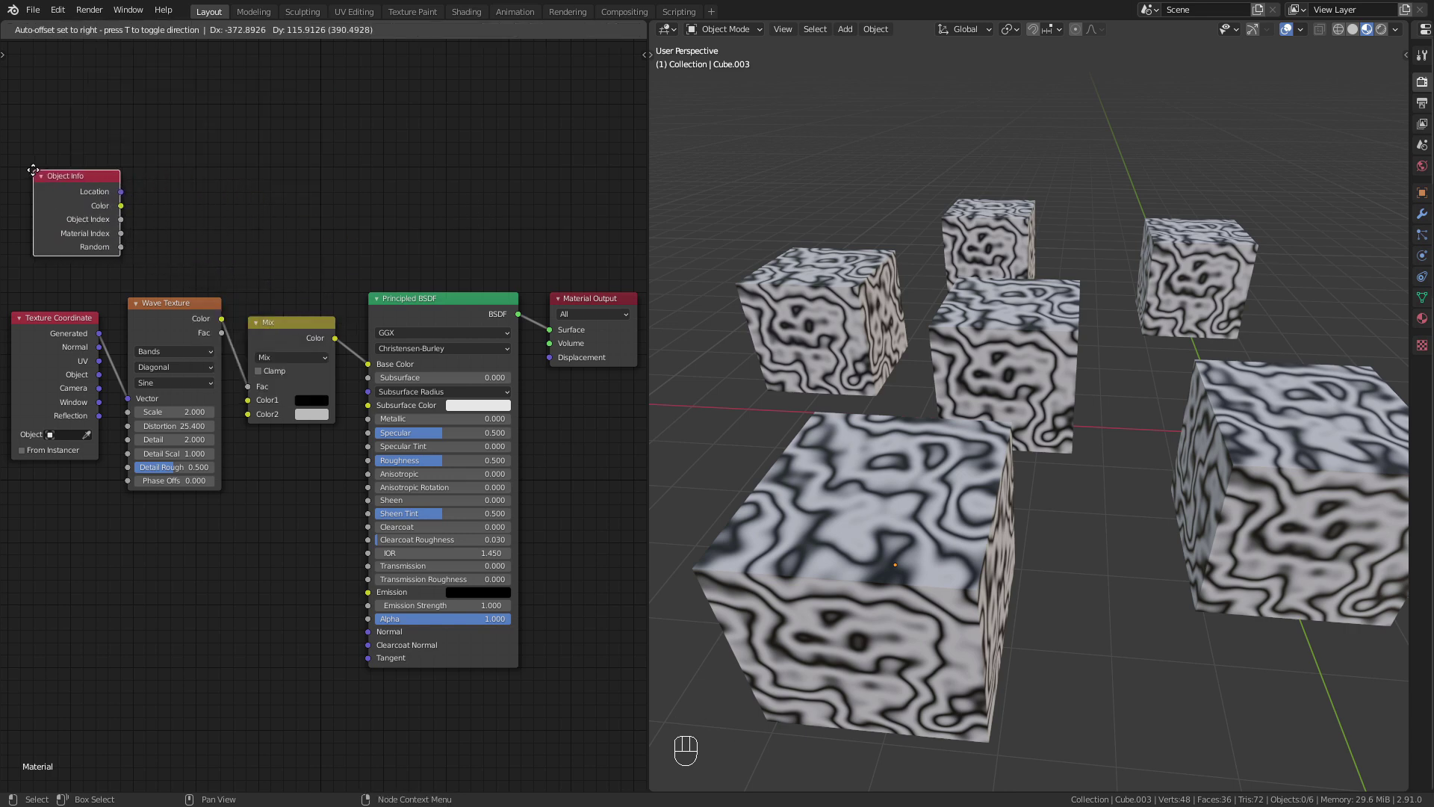
{"action": "left_click", "coordinate": [20, 150]}
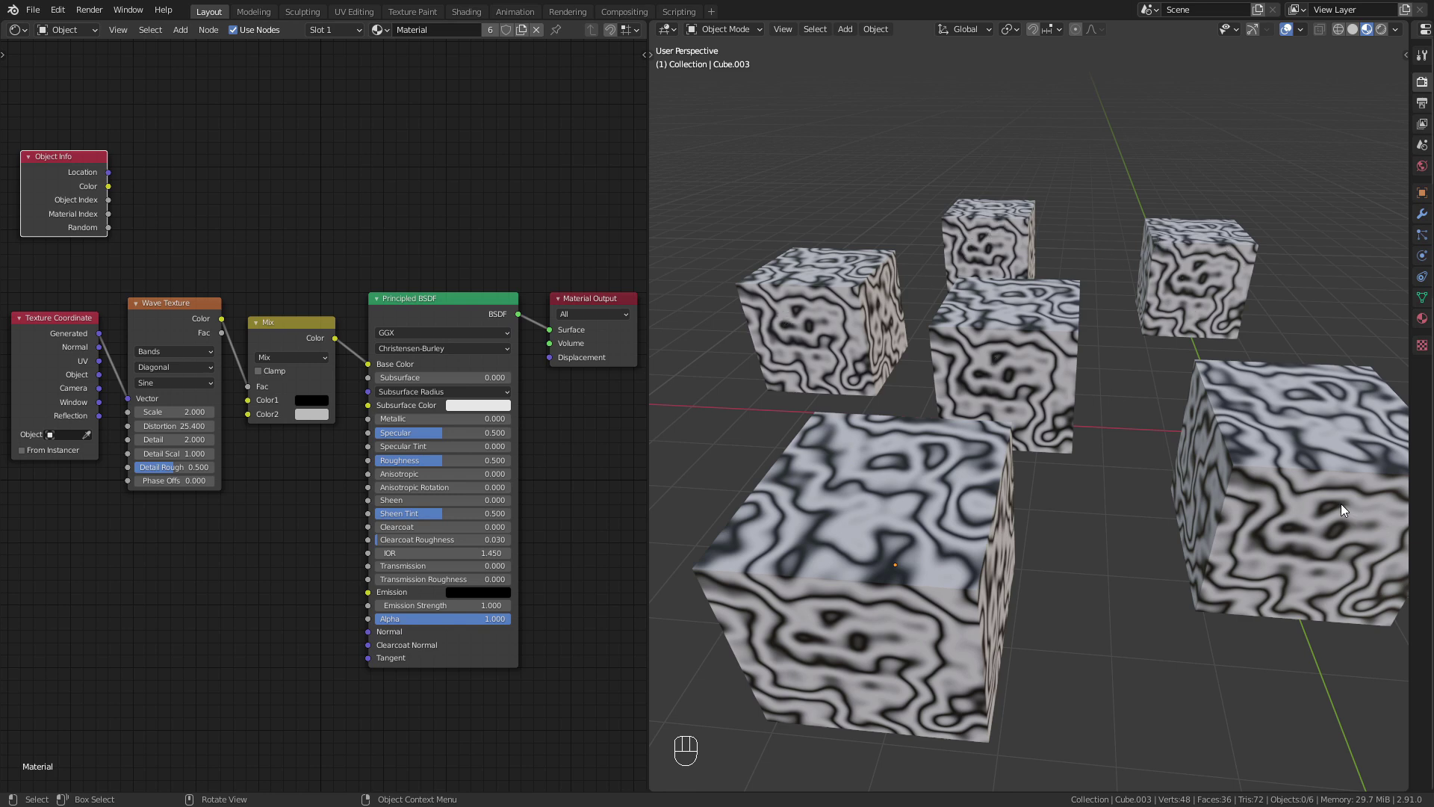
Step: Preview the Location output as cube colours through a Viewer, testing by moving the cubes and cancelling
{"action": "key", "text": "ctrl+shift"}
{"action": "left_click", "coordinate": [64, 170], "text": "ctrl+shift"}
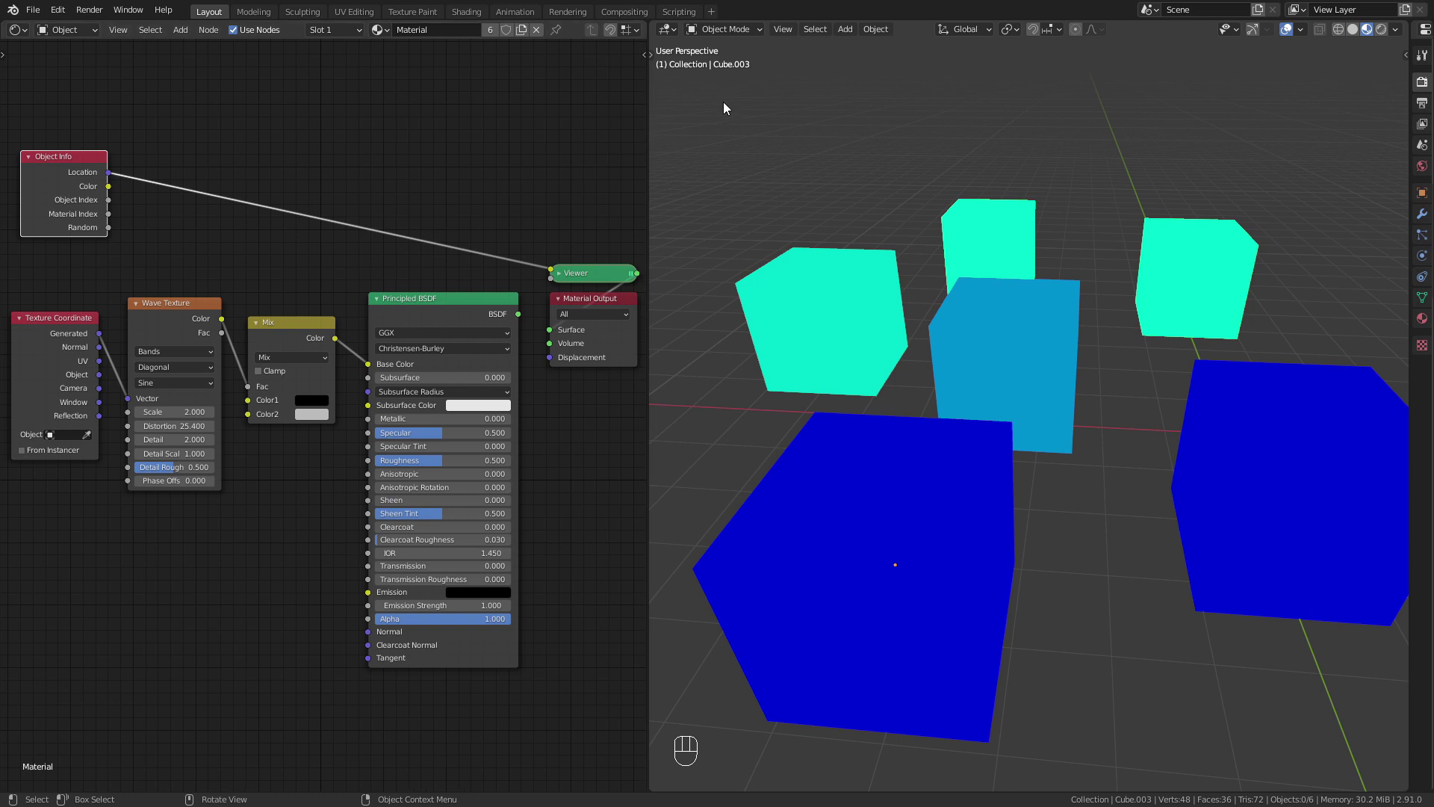
{"action": "left_click_drag", "start_coordinate": [728, 114], "coordinate": [1343, 708]}
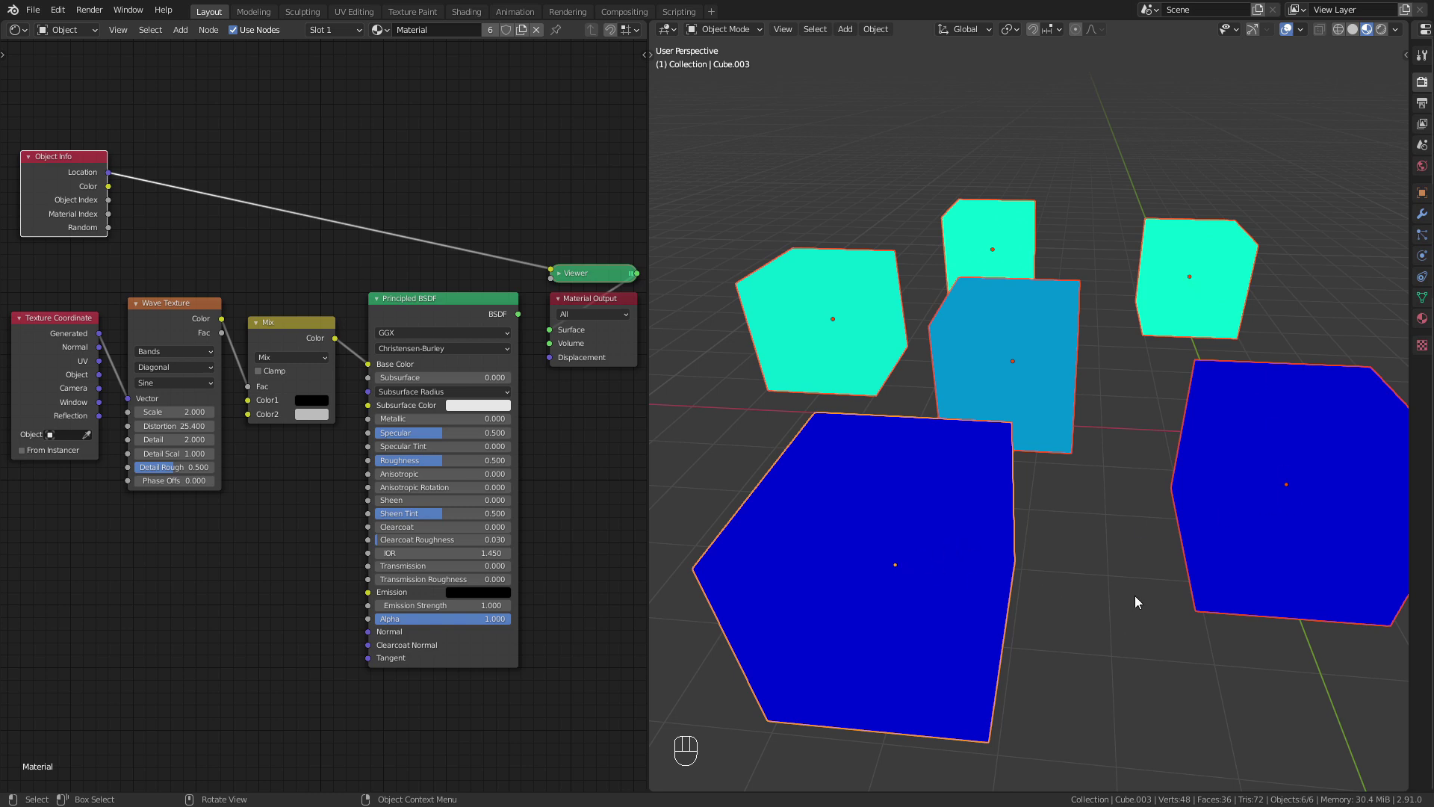
{"action": "key", "text": "g"}
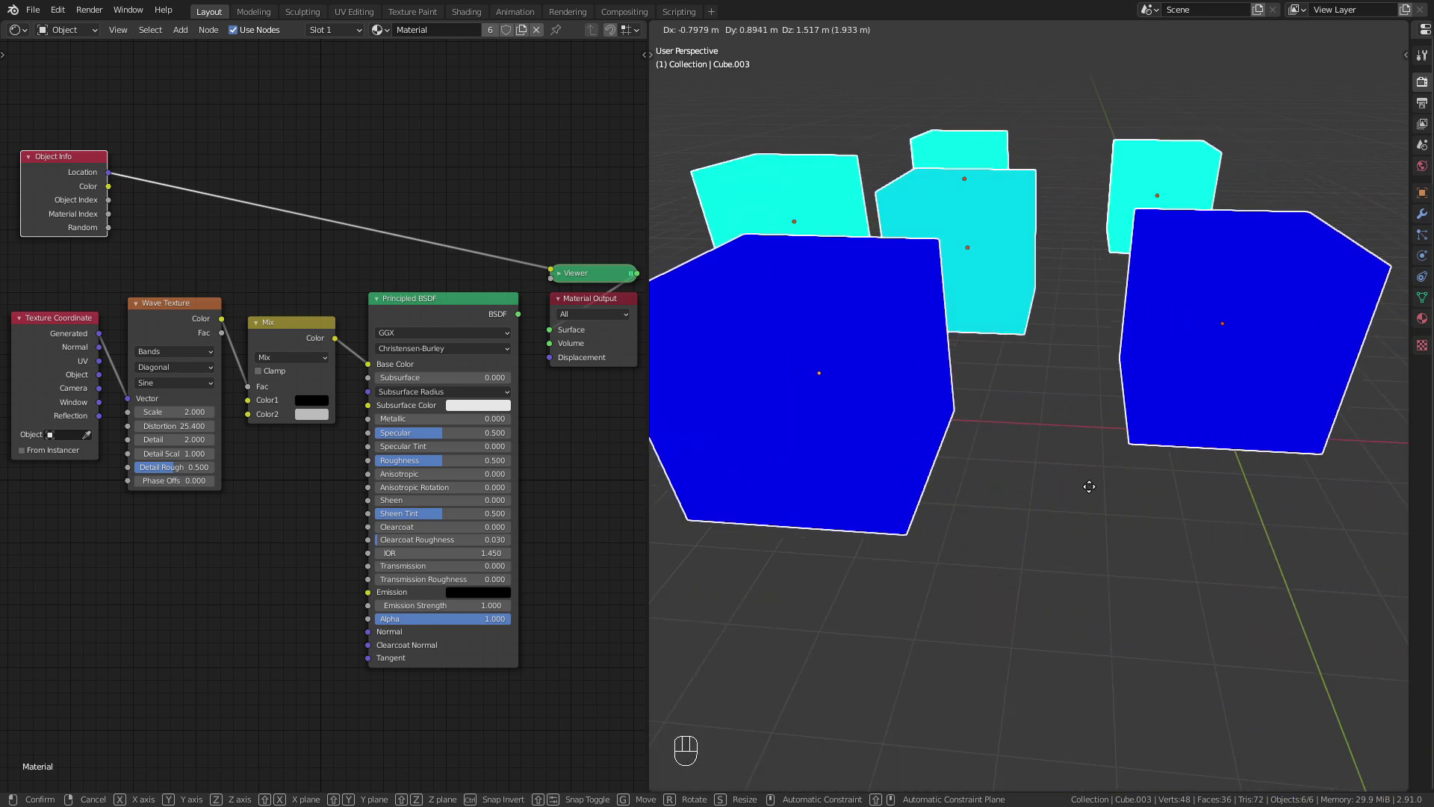
{"action": "right_click", "coordinate": [1089, 486]}
{"action": "left_click", "coordinate": [1108, 505]}
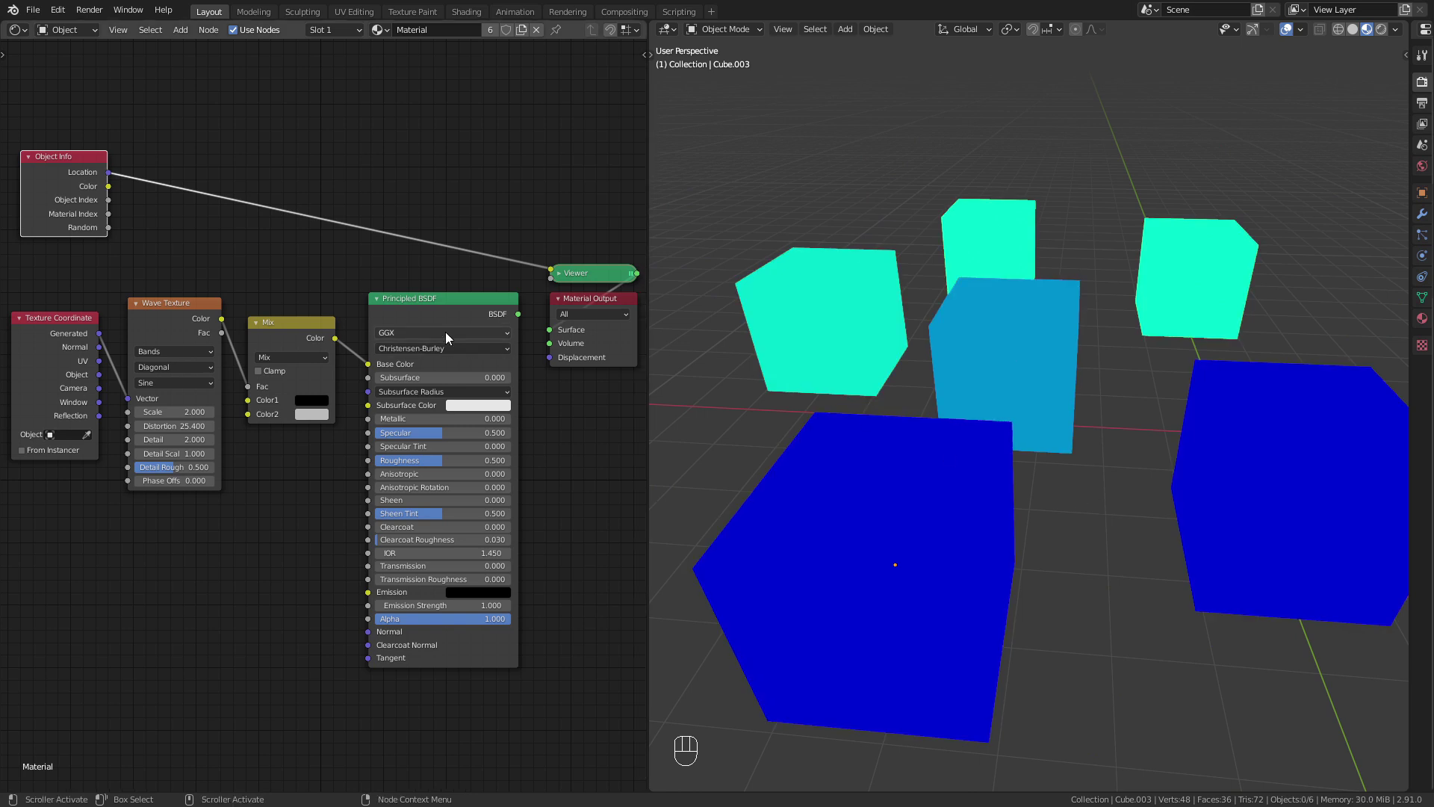
Step: Drop the Viewer preview and insert a vector Add node before the Wave Texture, fed by Location
{"action": "left_click", "coordinate": [454, 305], "text": "ctrl+shift"}
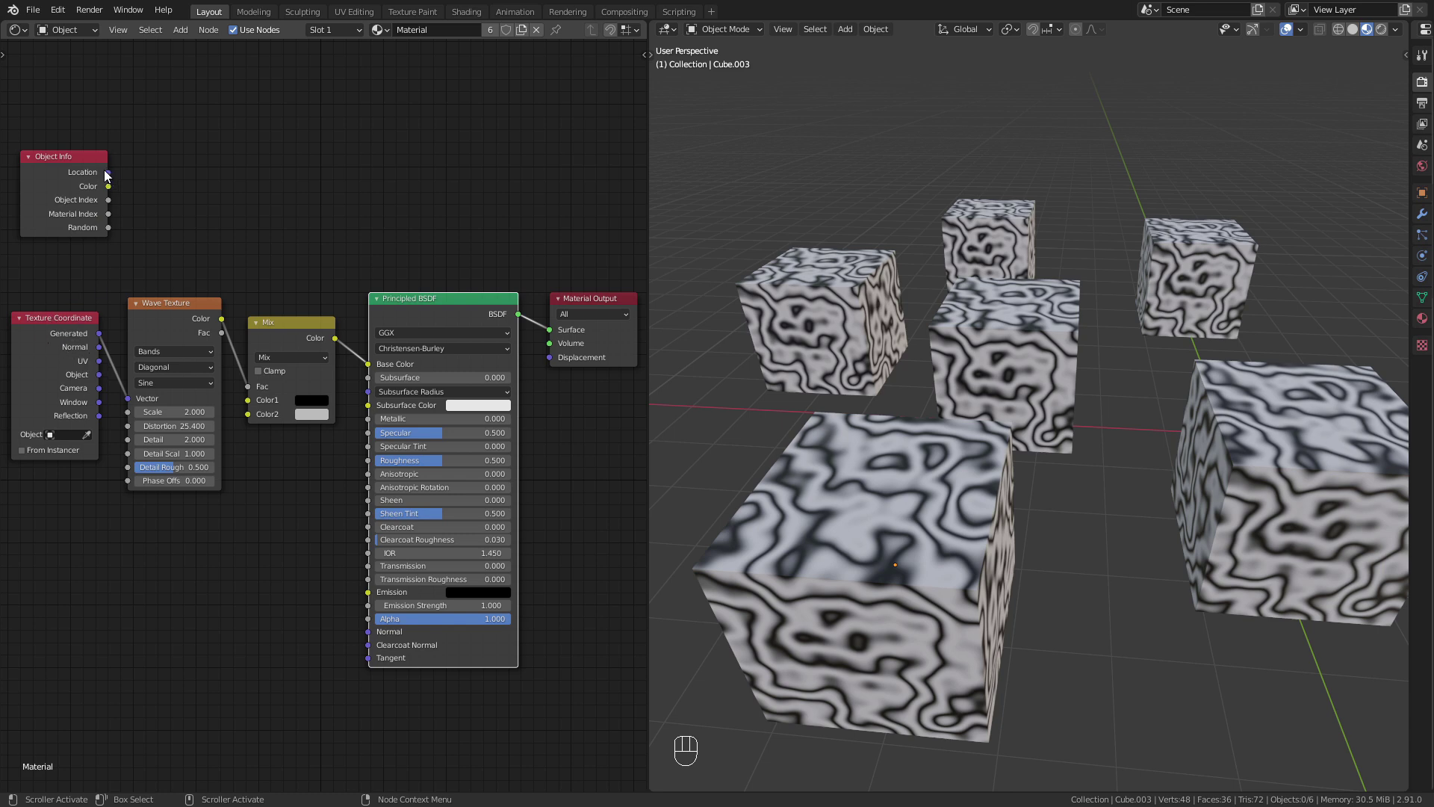
{"action": "key", "text": "shift+a"}
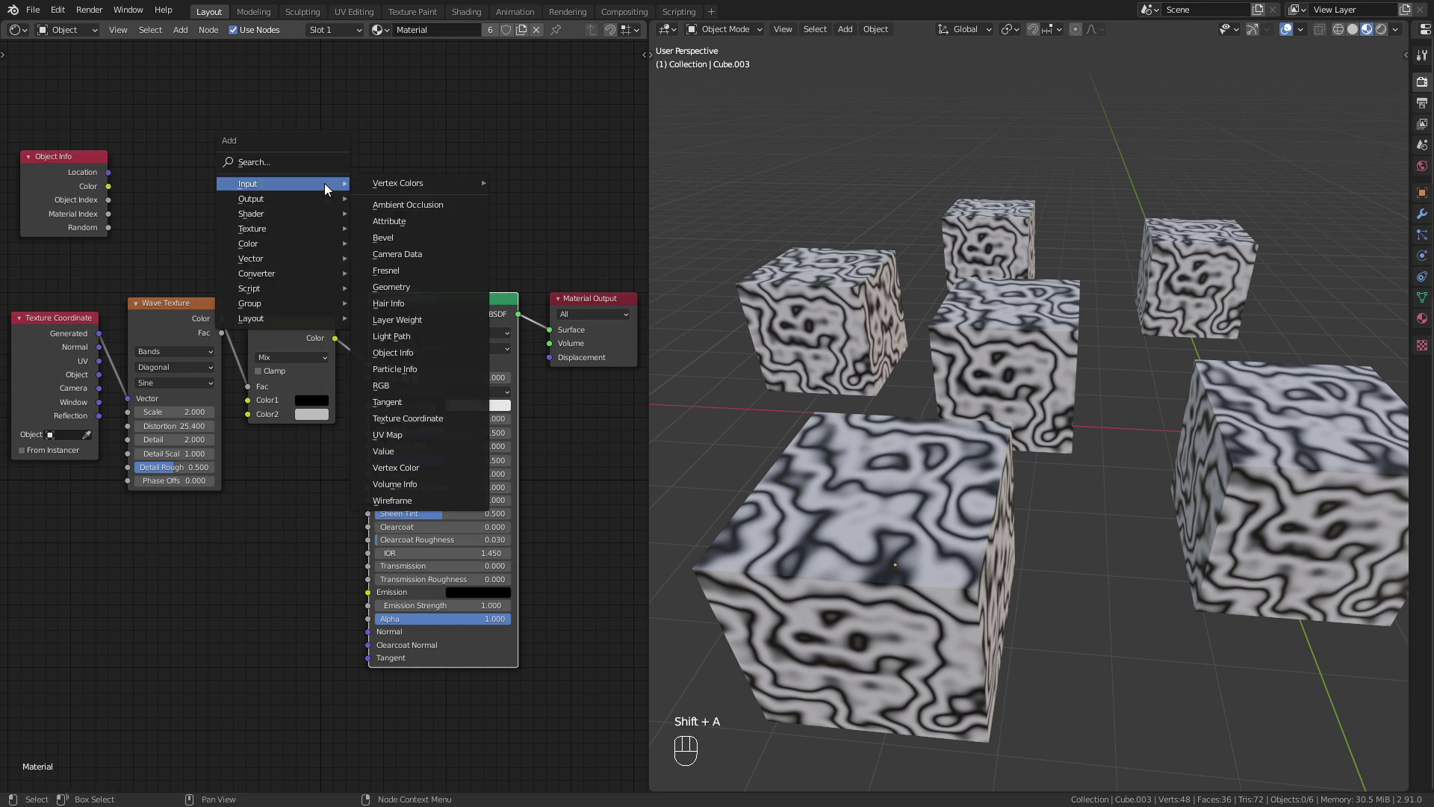
{"action": "mouse_move", "coordinate": [284, 275]}
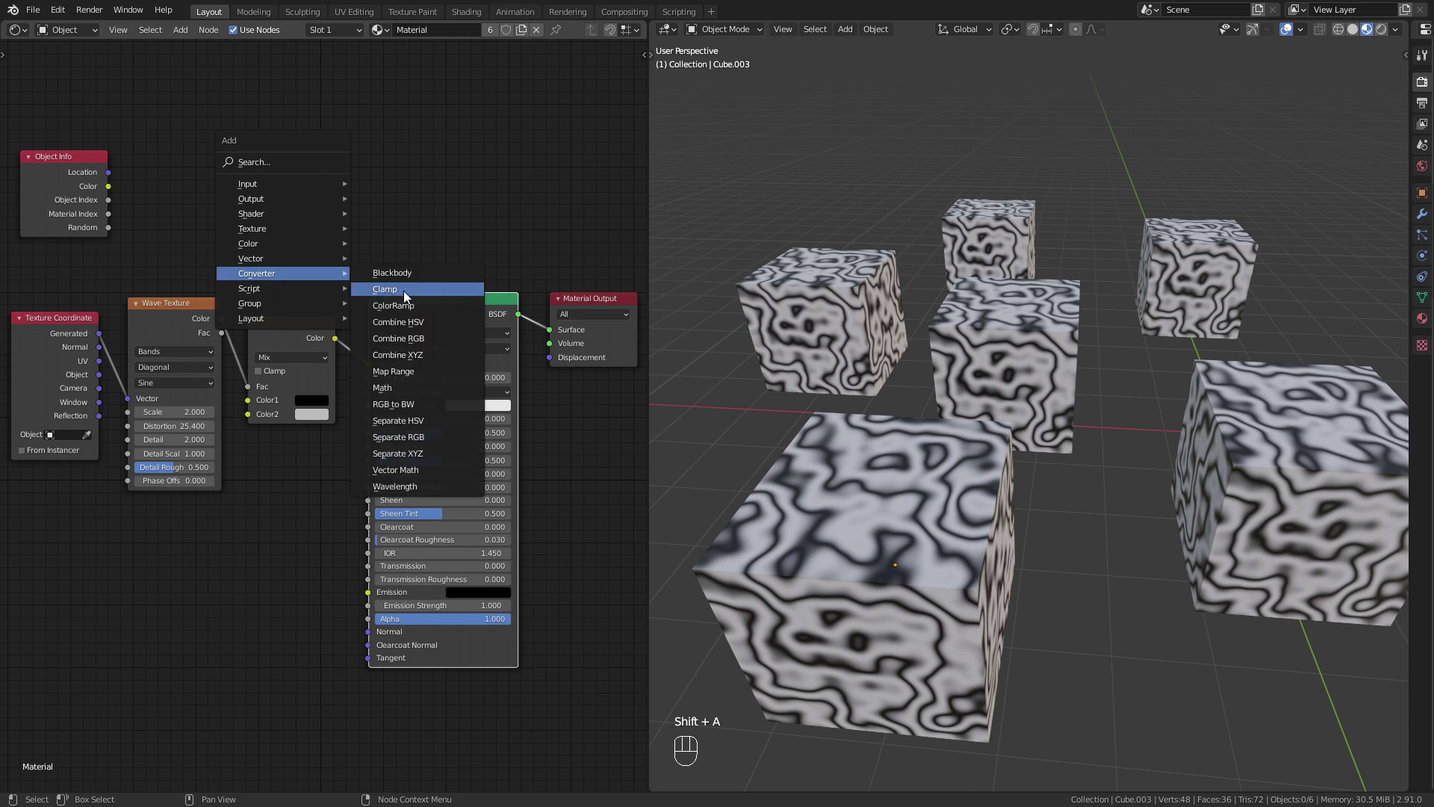
{"action": "left_click", "coordinate": [429, 478]}
{"action": "left_click", "coordinate": [131, 297]}
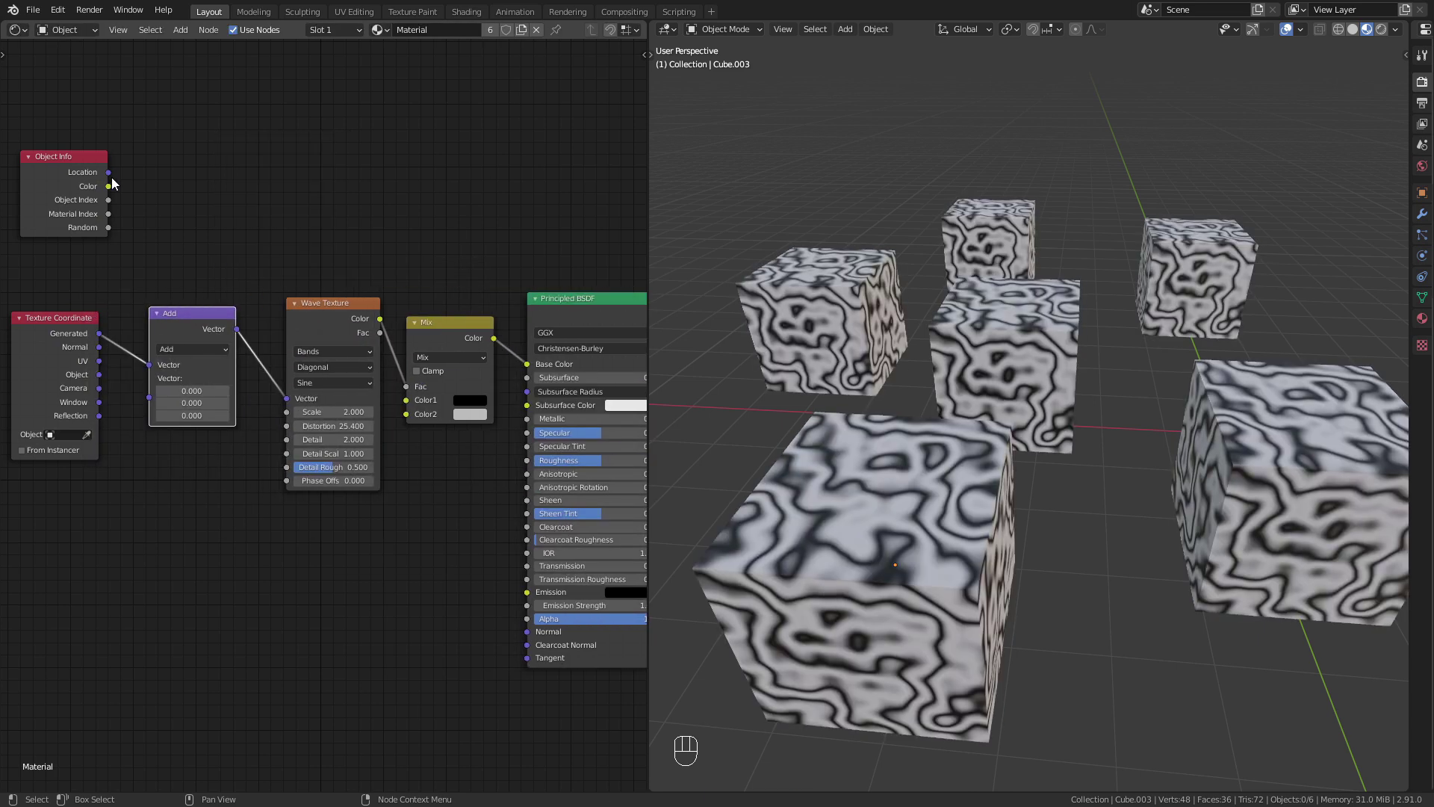
{"action": "left_click_drag", "start_coordinate": [108, 172], "coordinate": [160, 396]}
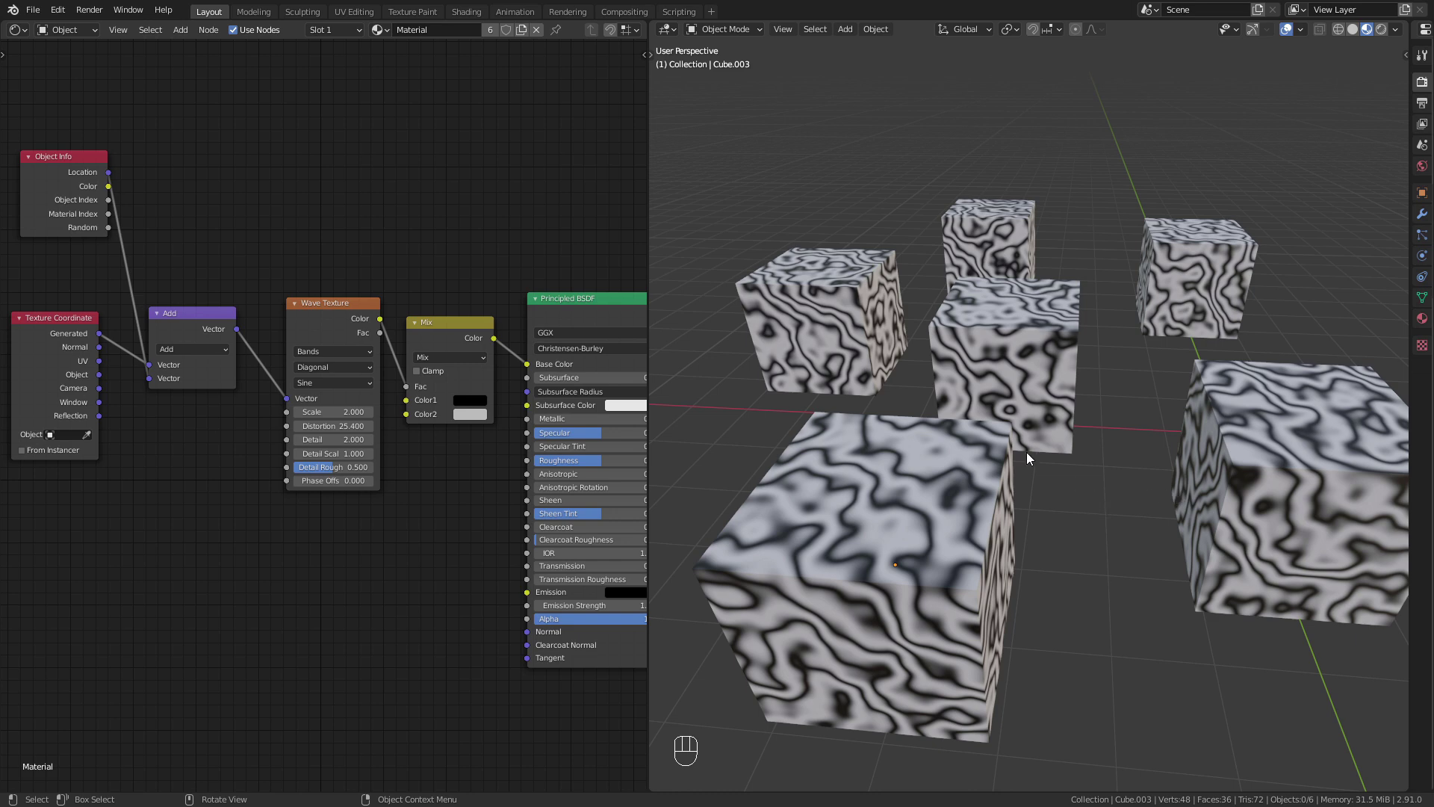
Step: Toggle mute on the Add node to compare the offset pattern with the plain texture
{"action": "left_click", "coordinate": [200, 314]}
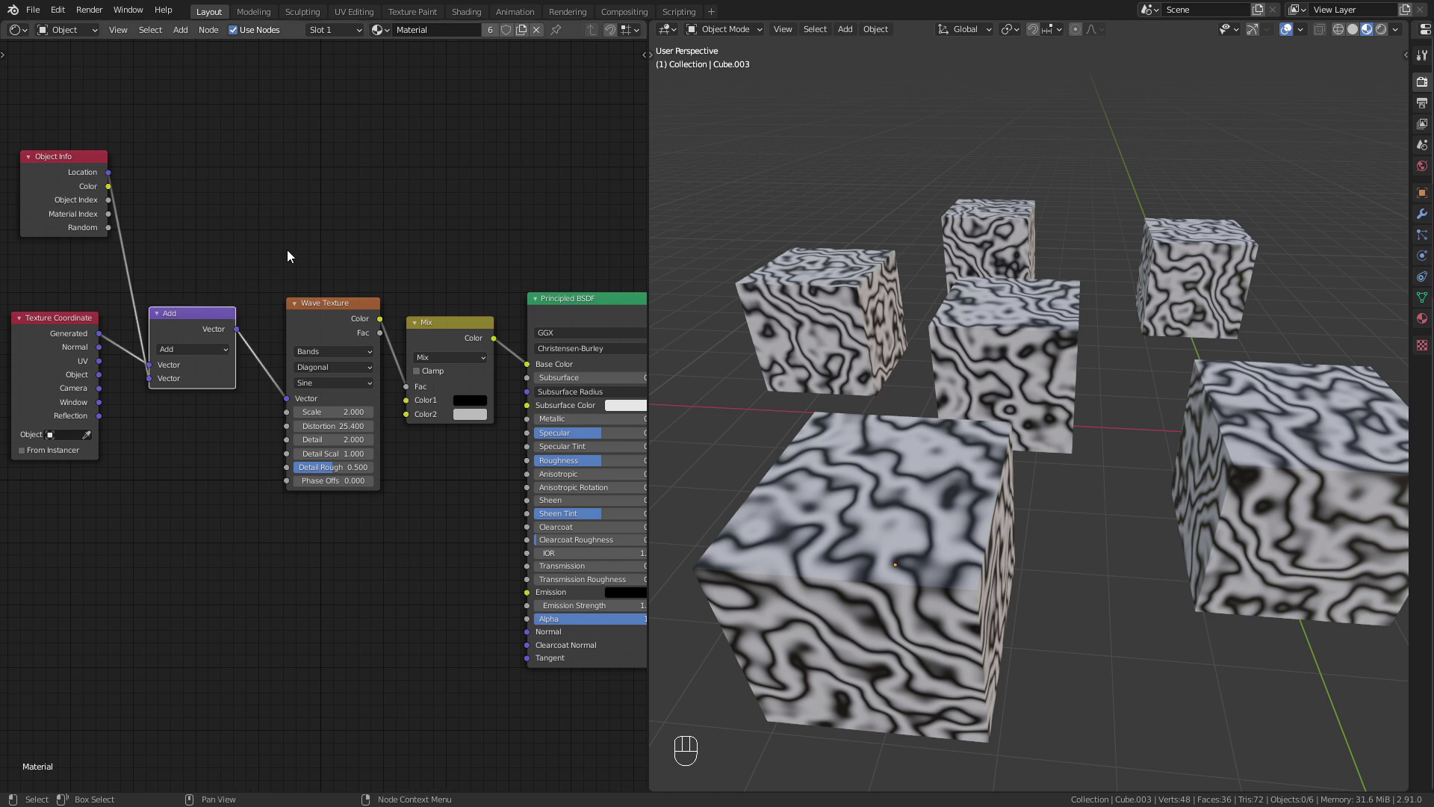
{"action": "key", "text": "m"}
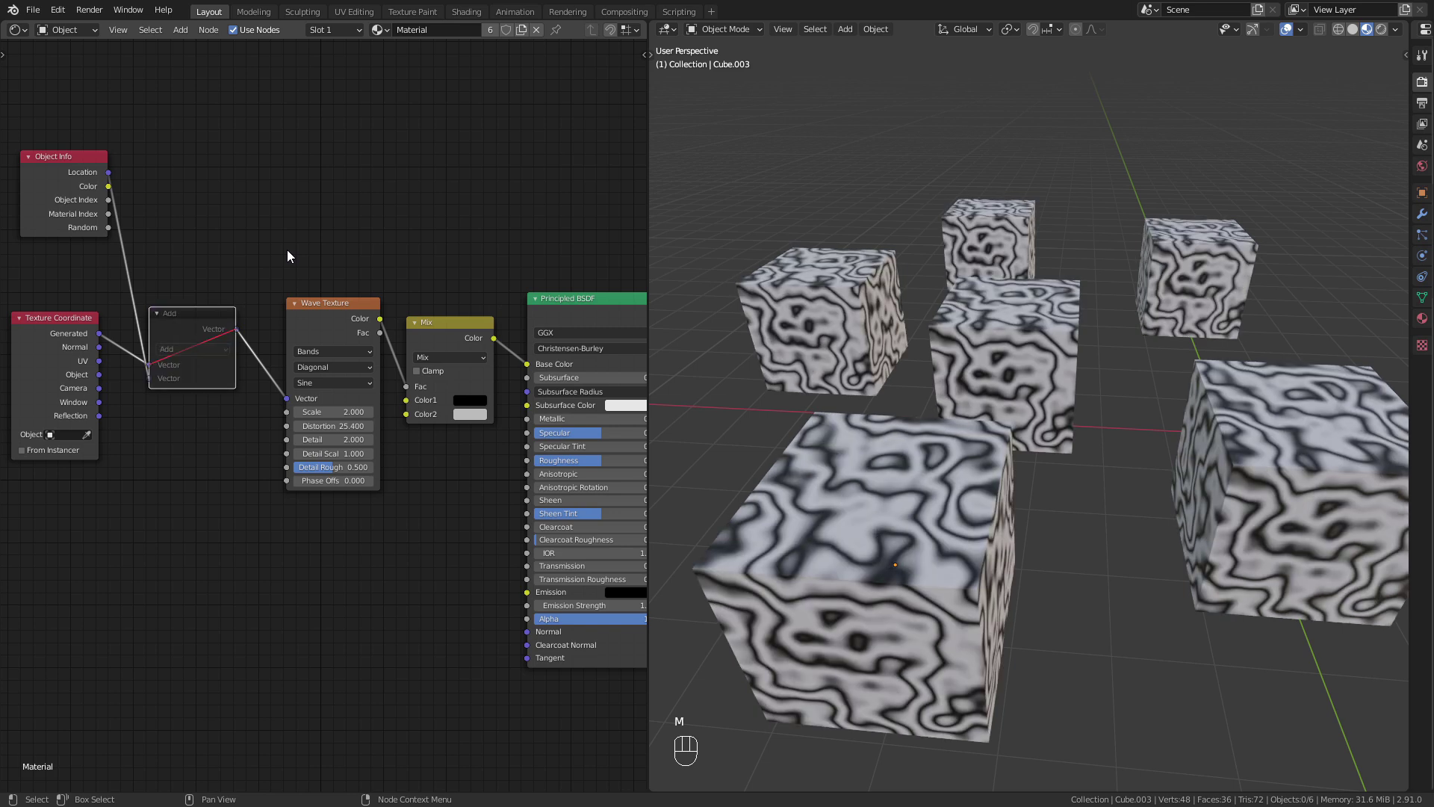
{"action": "key", "text": "m"}
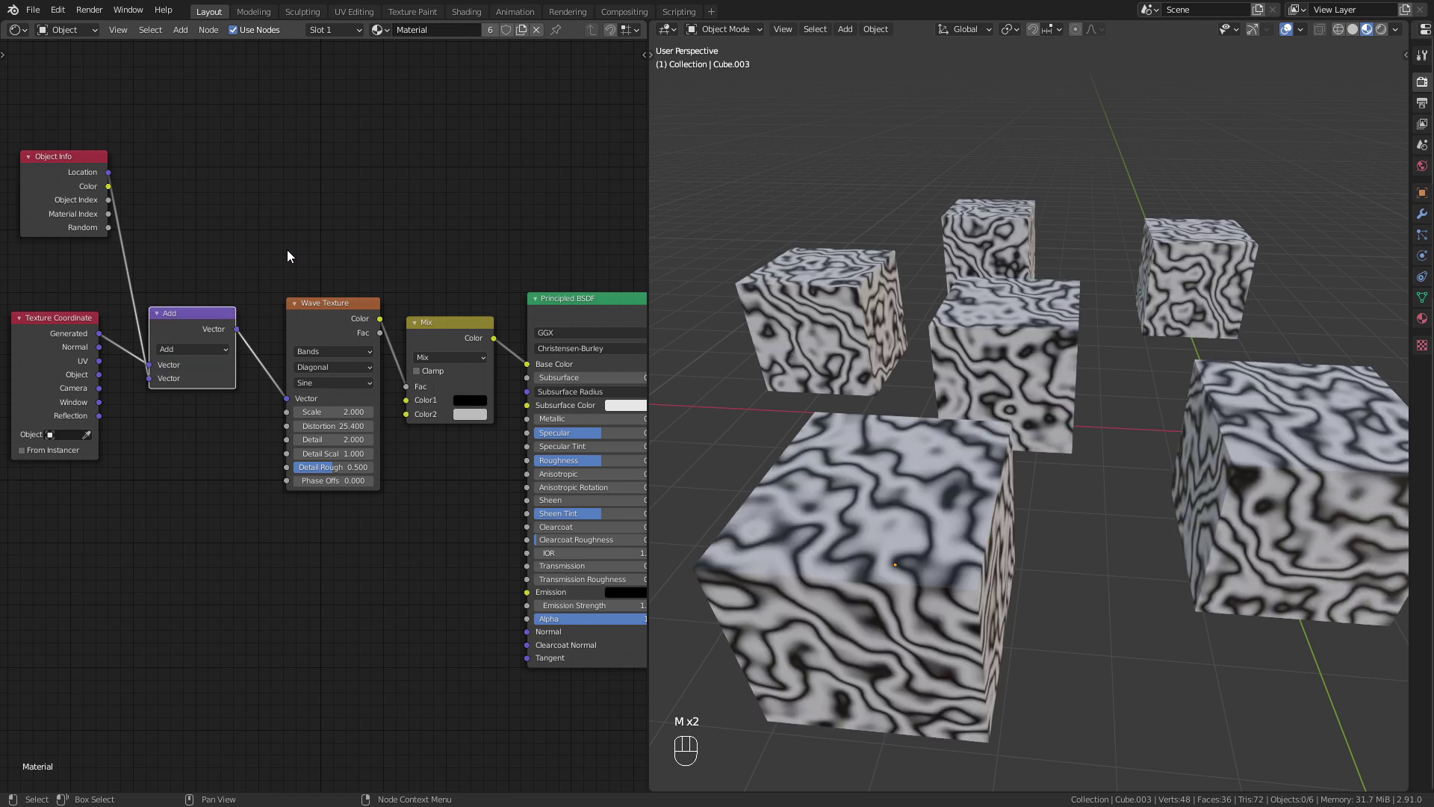
{"action": "key", "text": "m"}
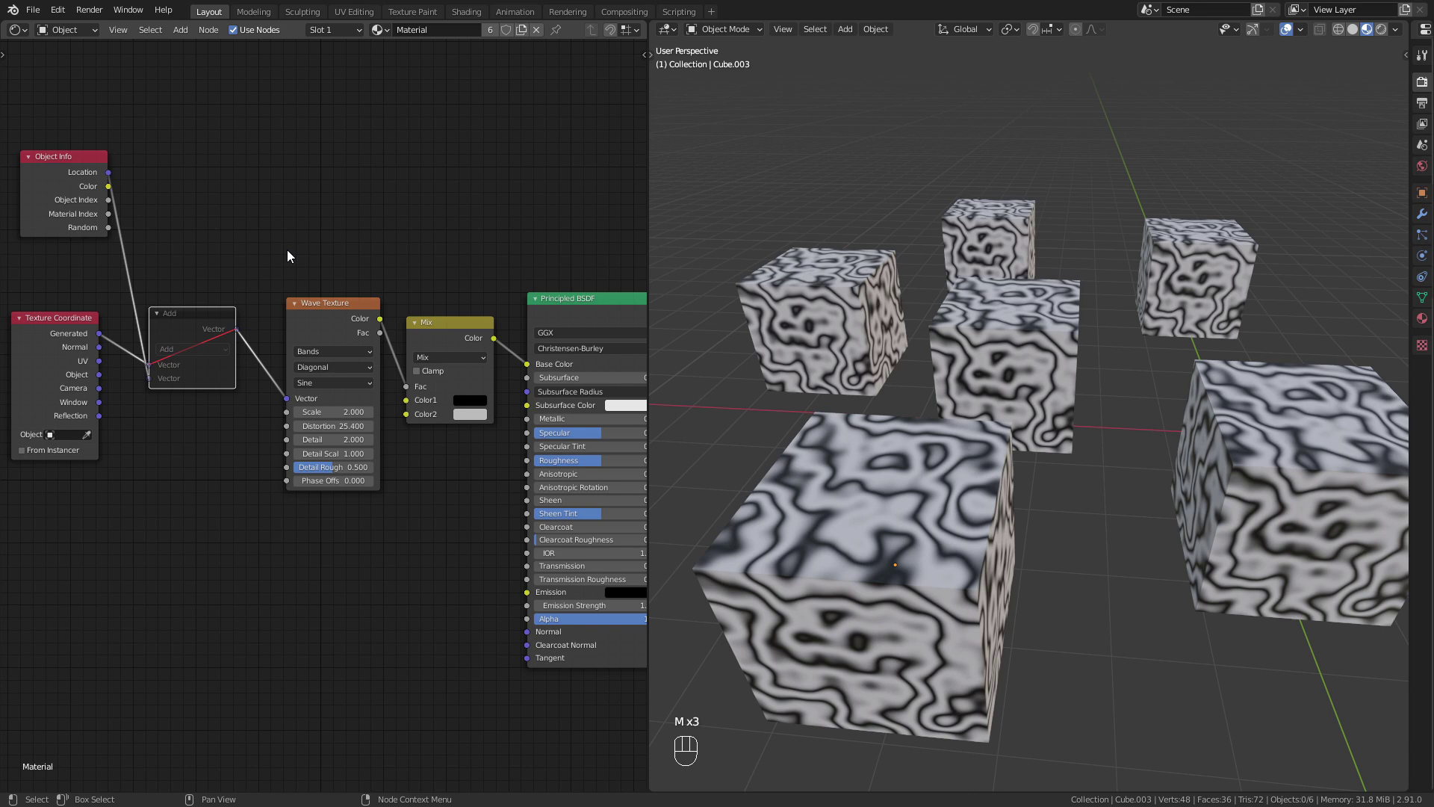
{"action": "key", "text": "m"}
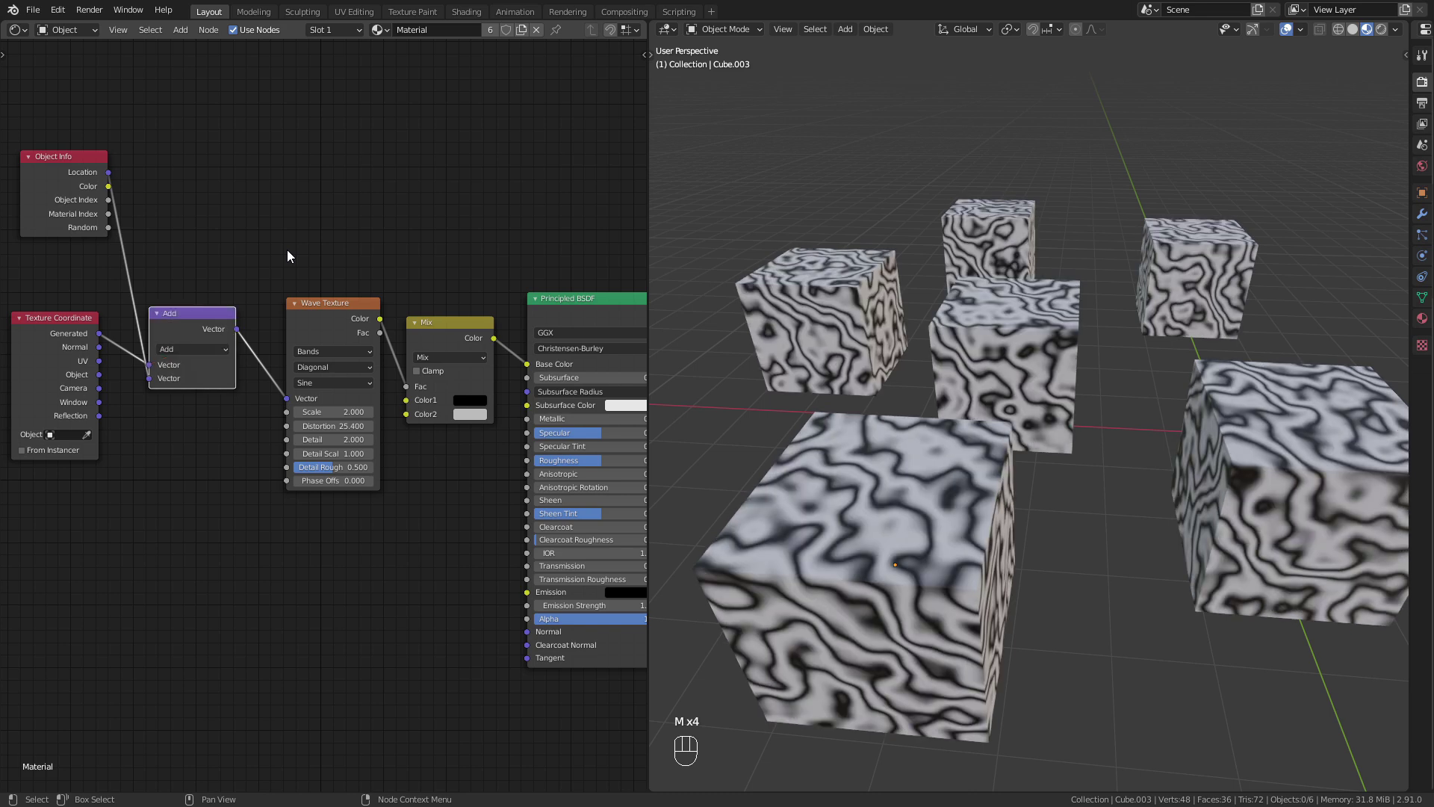
Step: Frame the Object Info and Add nodes together and label the frame 'Texture Offset'
{"action": "left_click_drag", "start_coordinate": [41, 175], "coordinate": [171, 234]}
{"action": "key", "text": "ctrl+j"}
{"action": "key", "text": "F2"}
{"action": "type", "text": "Texture Offset"}
{"action": "key", "text": "Return"}
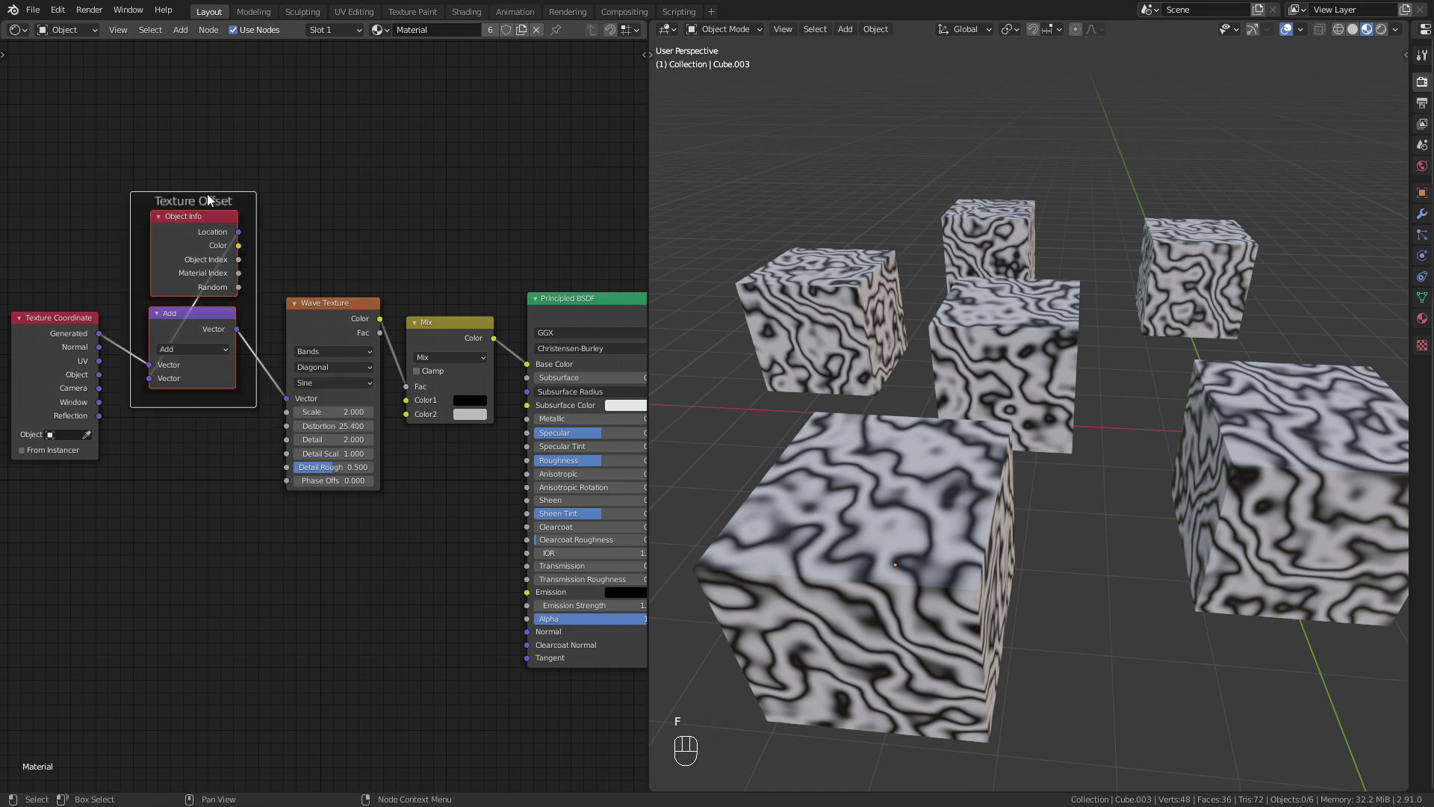
Step: Move the Texture Offset frame lower and add a second Object Info node above the Mix node
{"action": "left_click_drag", "start_coordinate": [207, 195], "coordinate": [205, 267]}
{"action": "left_click", "coordinate": [387, 218]}
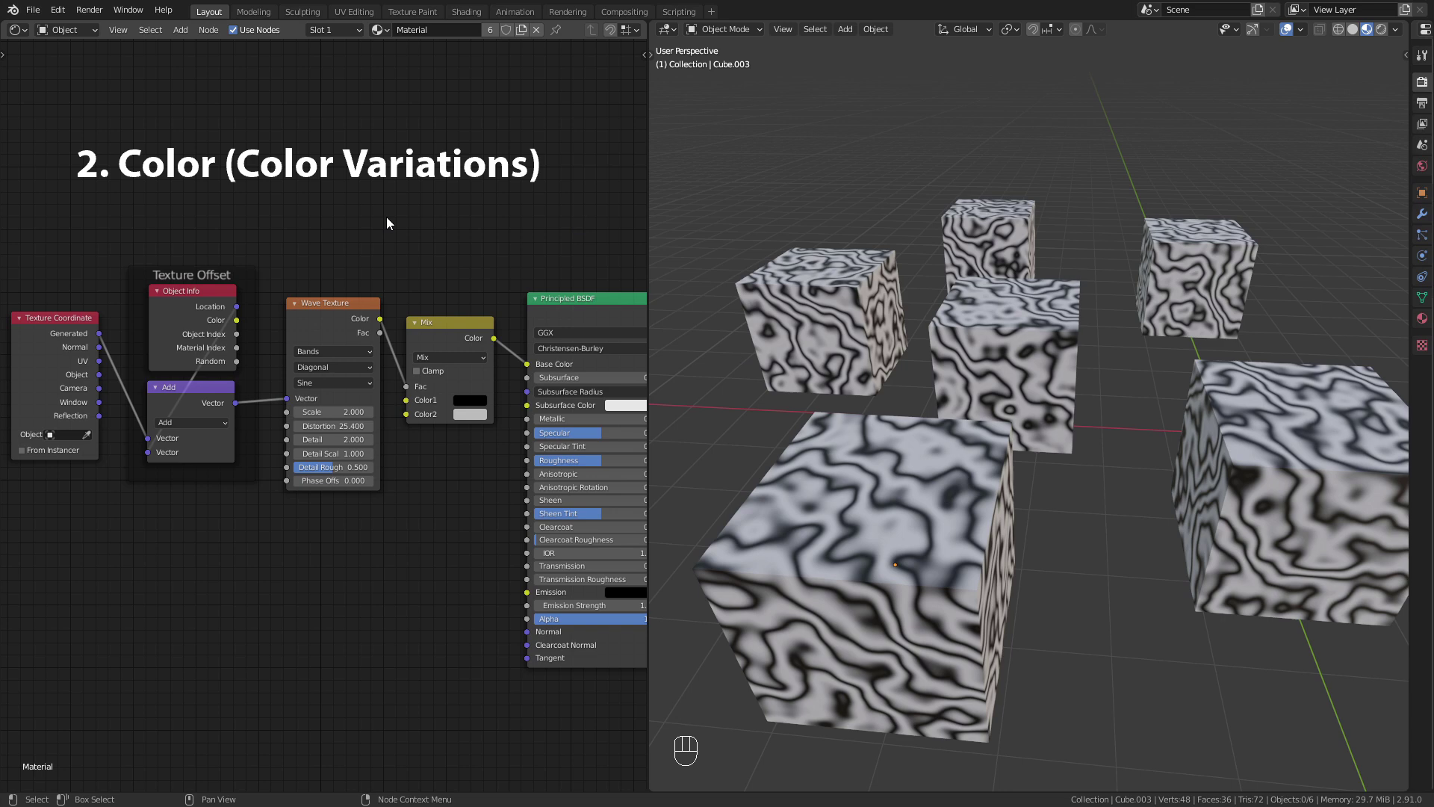
{"action": "key", "text": "shift+a"}
{"action": "mouse_move", "coordinate": [387, 176]}
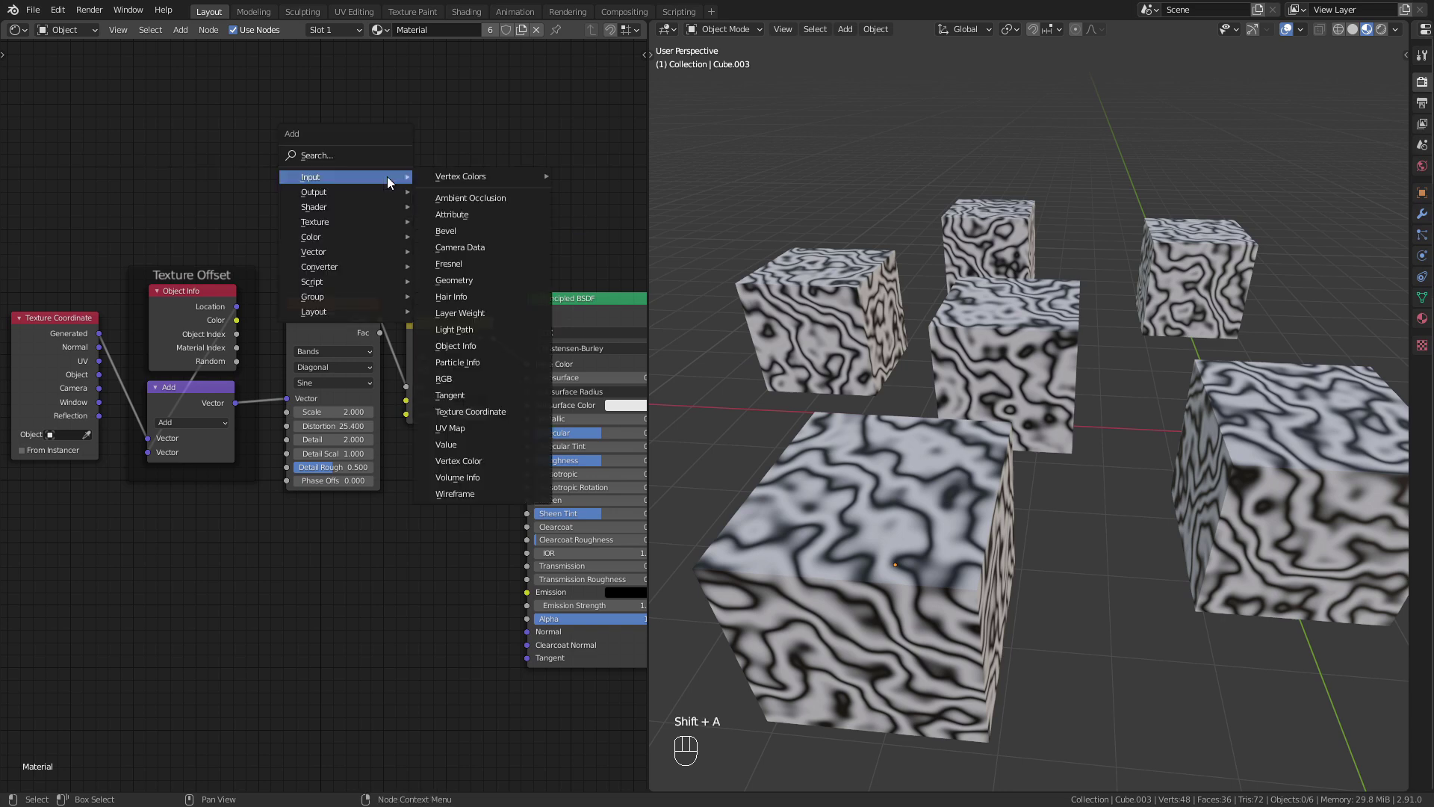
{"action": "left_click", "coordinate": [486, 345]}
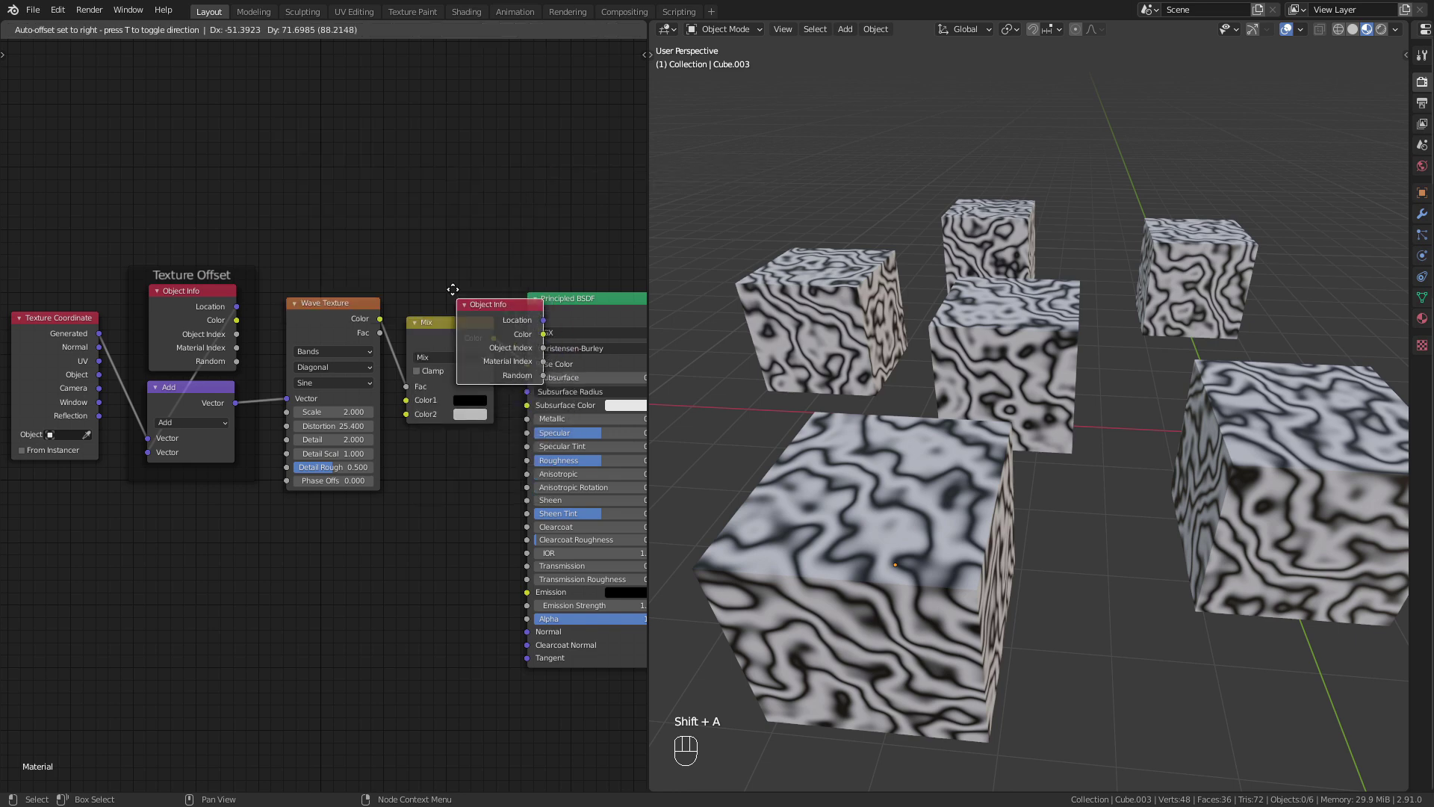
{"action": "left_click", "coordinate": [407, 217]}
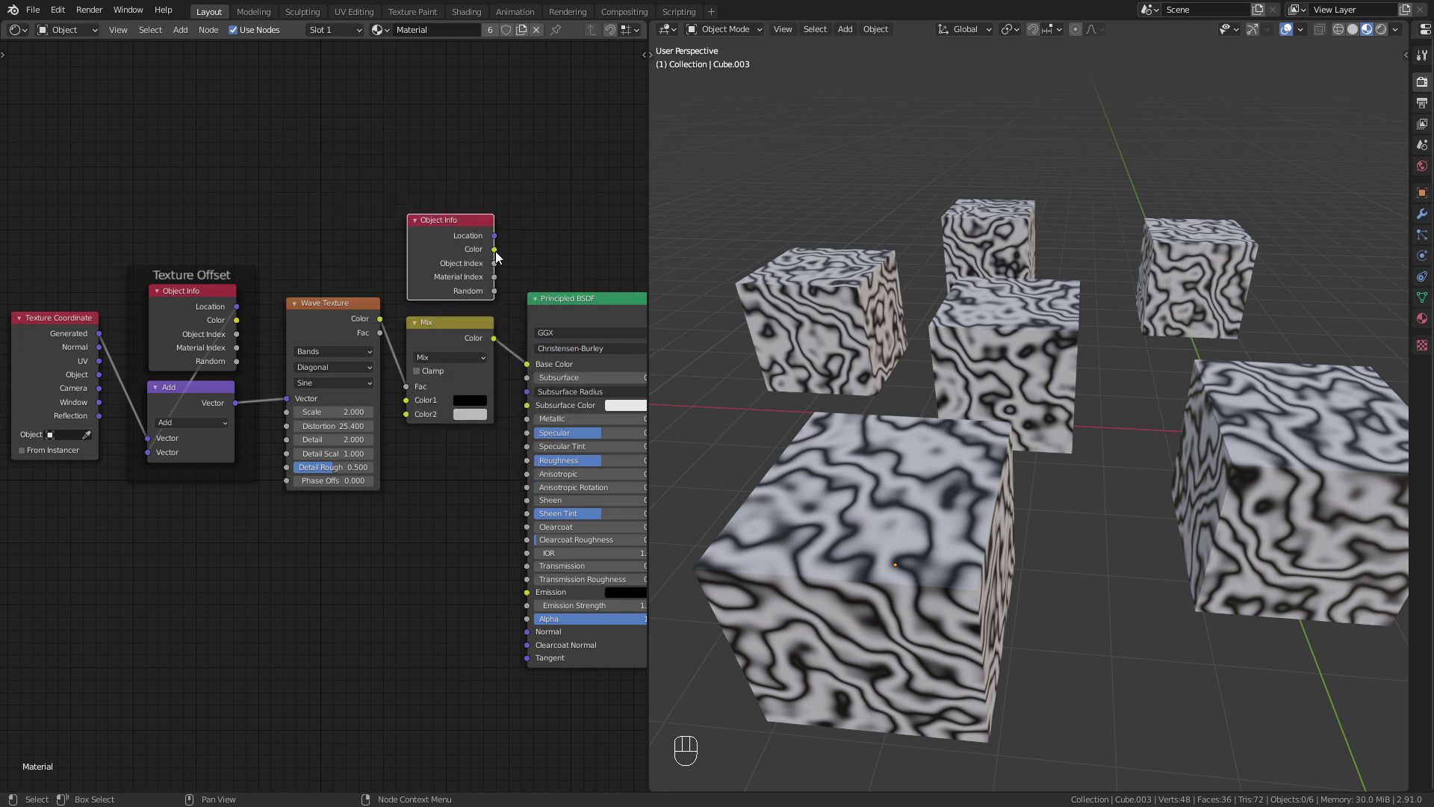
Step: Connect the Object Info Color to the Mix node's Color2 and widen the Properties area
{"action": "left_click_drag", "start_coordinate": [494, 250], "coordinate": [521, 269]}
{"action": "mouse_move", "coordinate": [492, 347]}
{"action": "left_mouse_down"}
{"action": "mouse_move", "coordinate": [422, 423]}
{"action": "mouse_move", "coordinate": [408, 418]}
{"action": "left_mouse_up"}
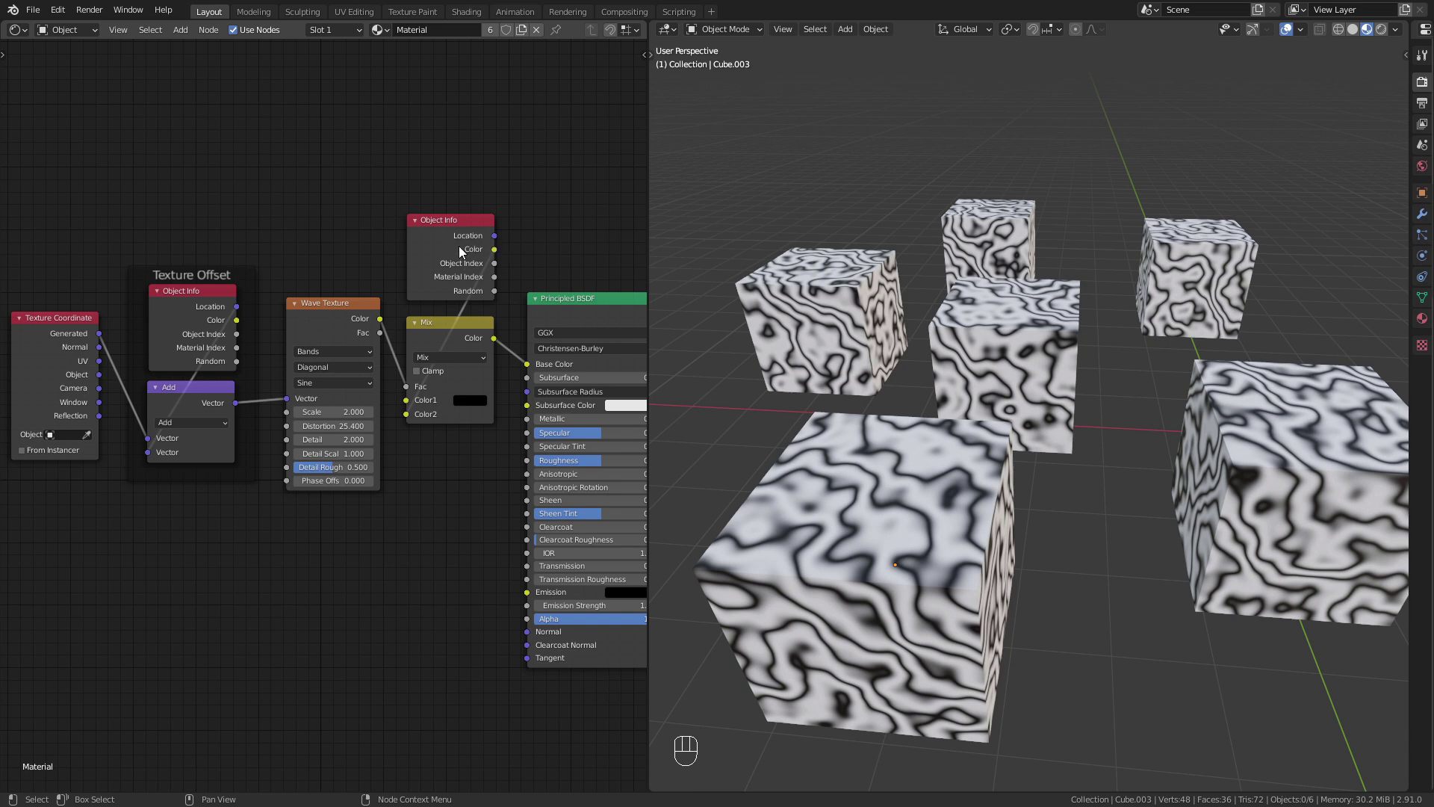
{"action": "left_click_drag", "start_coordinate": [1408, 206], "coordinate": [1158, 203]}
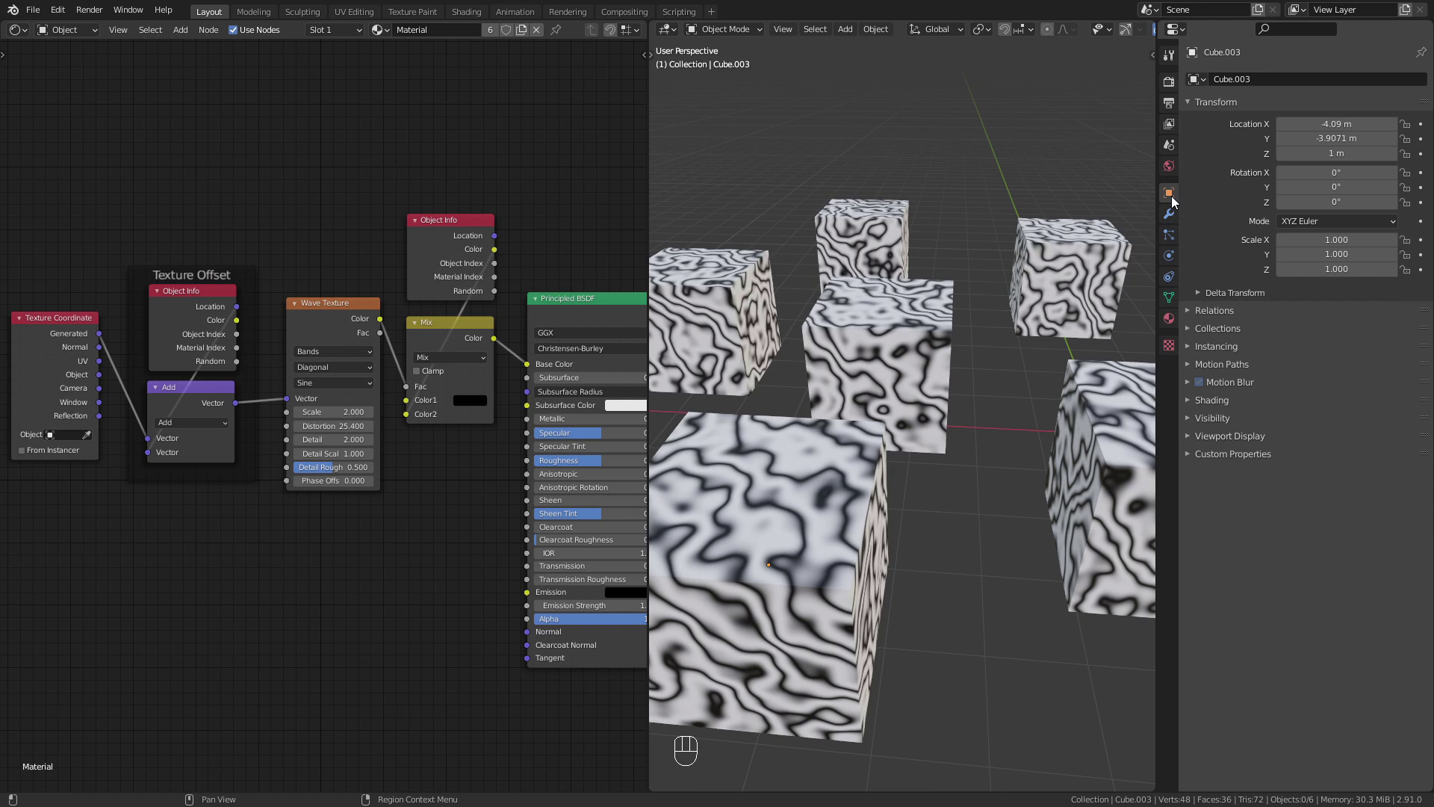
Step: Set viewport display colours: front cube red, middle cube green, left cube blue
{"action": "left_click", "coordinate": [1214, 438]}
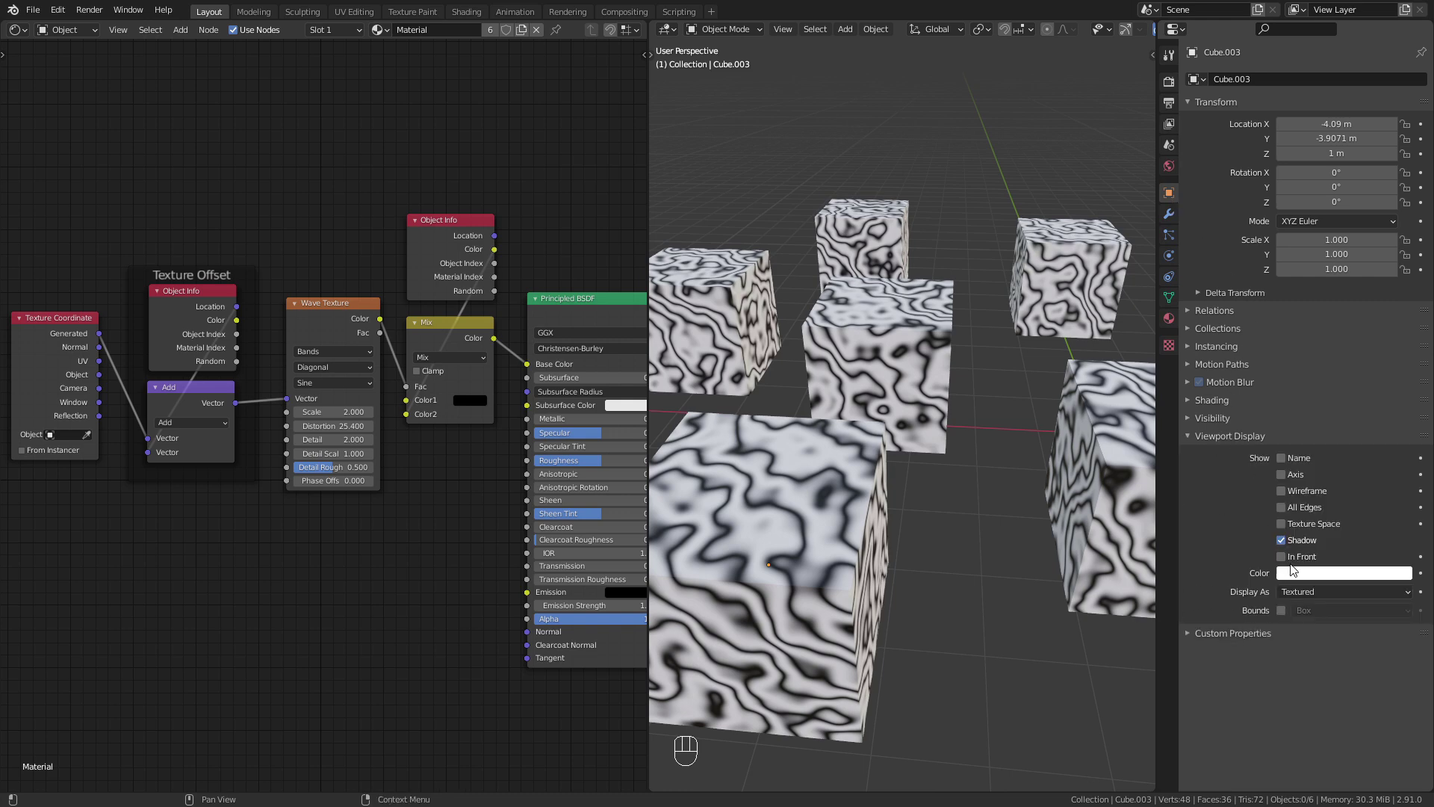
{"action": "left_click", "coordinate": [1293, 570]}
{"action": "left_click_drag", "start_coordinate": [1331, 413], "coordinate": [1337, 471]}
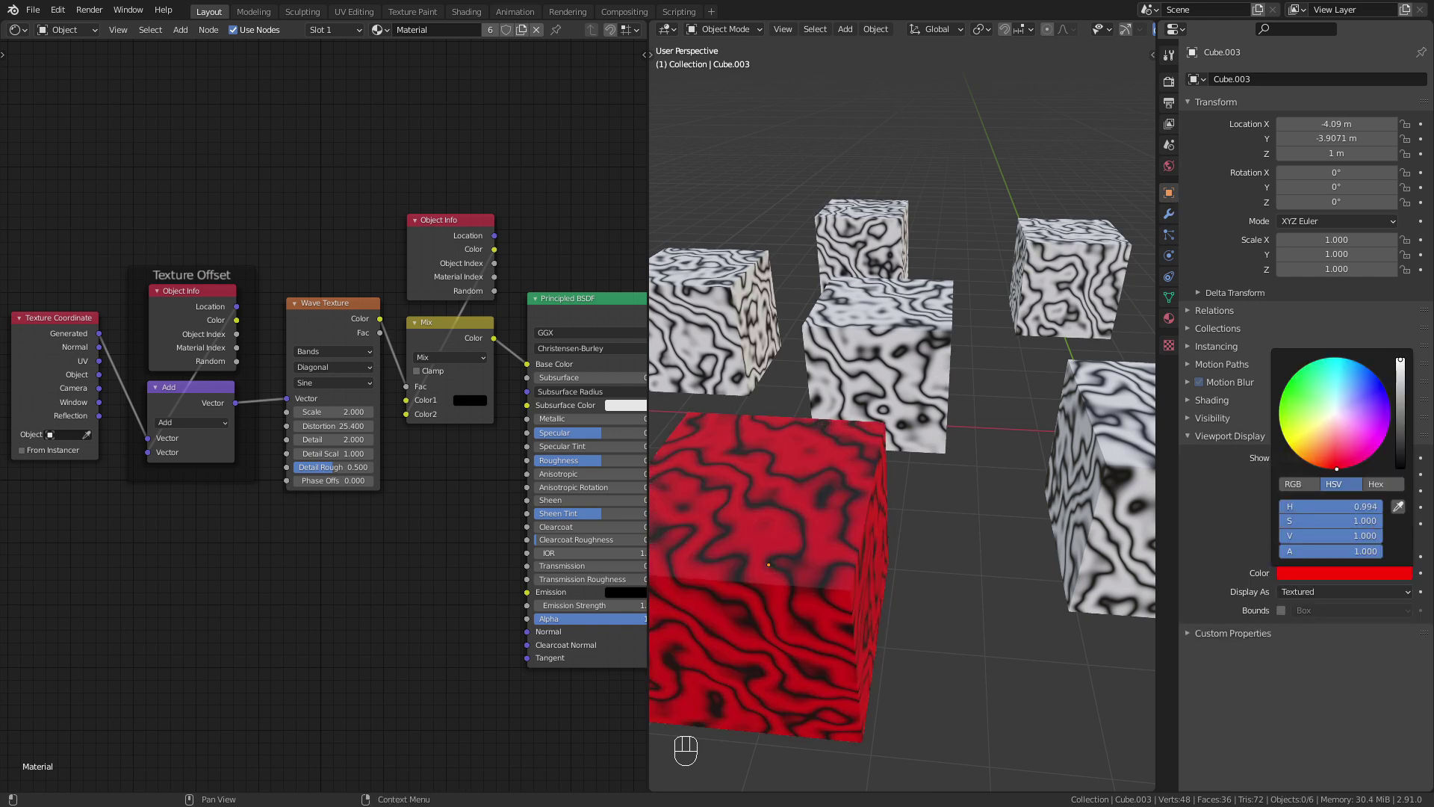
{"action": "left_click", "coordinate": [925, 342]}
{"action": "left_click", "coordinate": [1314, 573]}
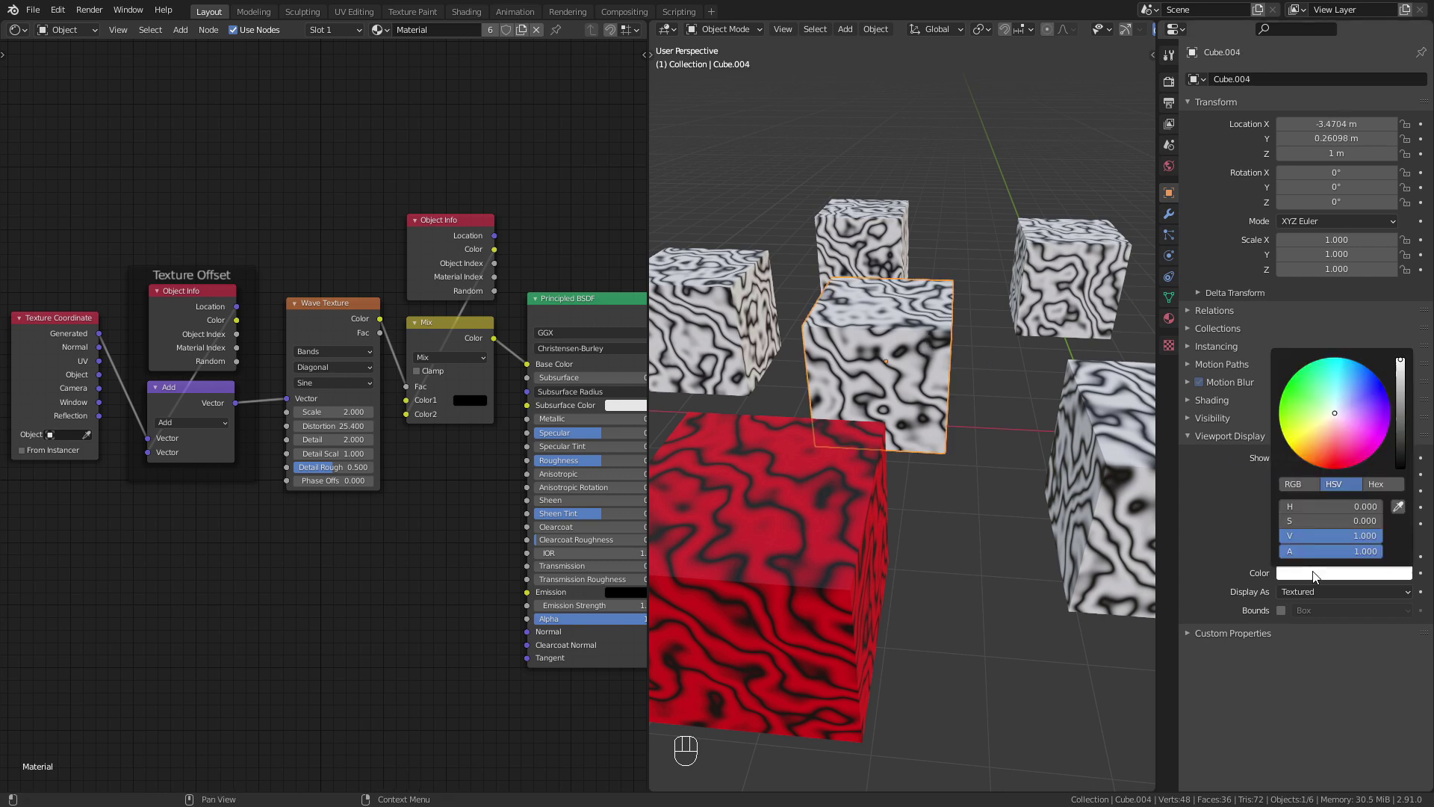
{"action": "left_click_drag", "start_coordinate": [1331, 414], "coordinate": [1286, 409]}
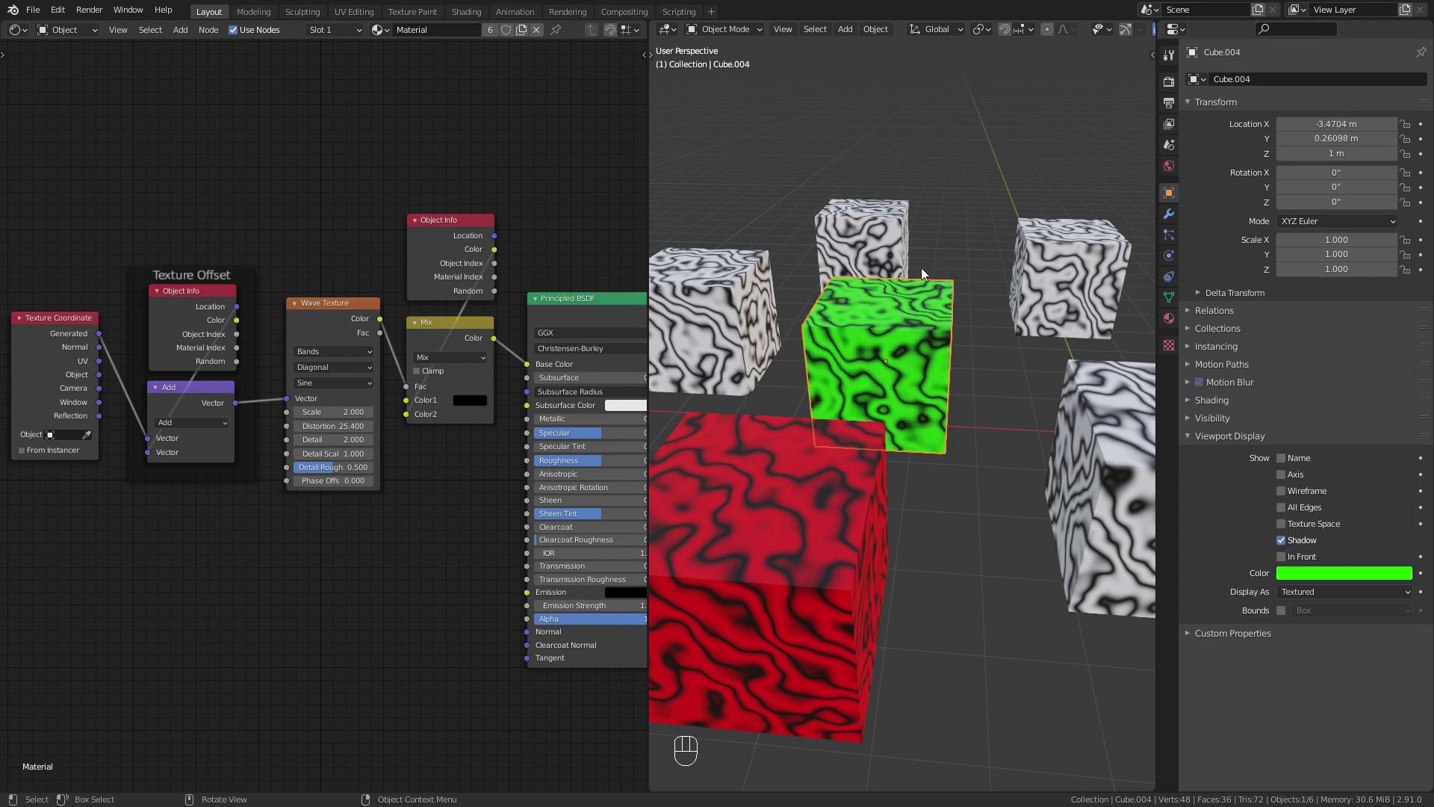
{"action": "left_click", "coordinate": [735, 303]}
{"action": "left_click", "coordinate": [1306, 573]}
{"action": "left_click_drag", "start_coordinate": [1328, 413], "coordinate": [1357, 362]}
Step: Colour the back cube yellow, the back-right cube magenta, and the last cube orange
{"action": "left_click", "coordinate": [885, 230]}
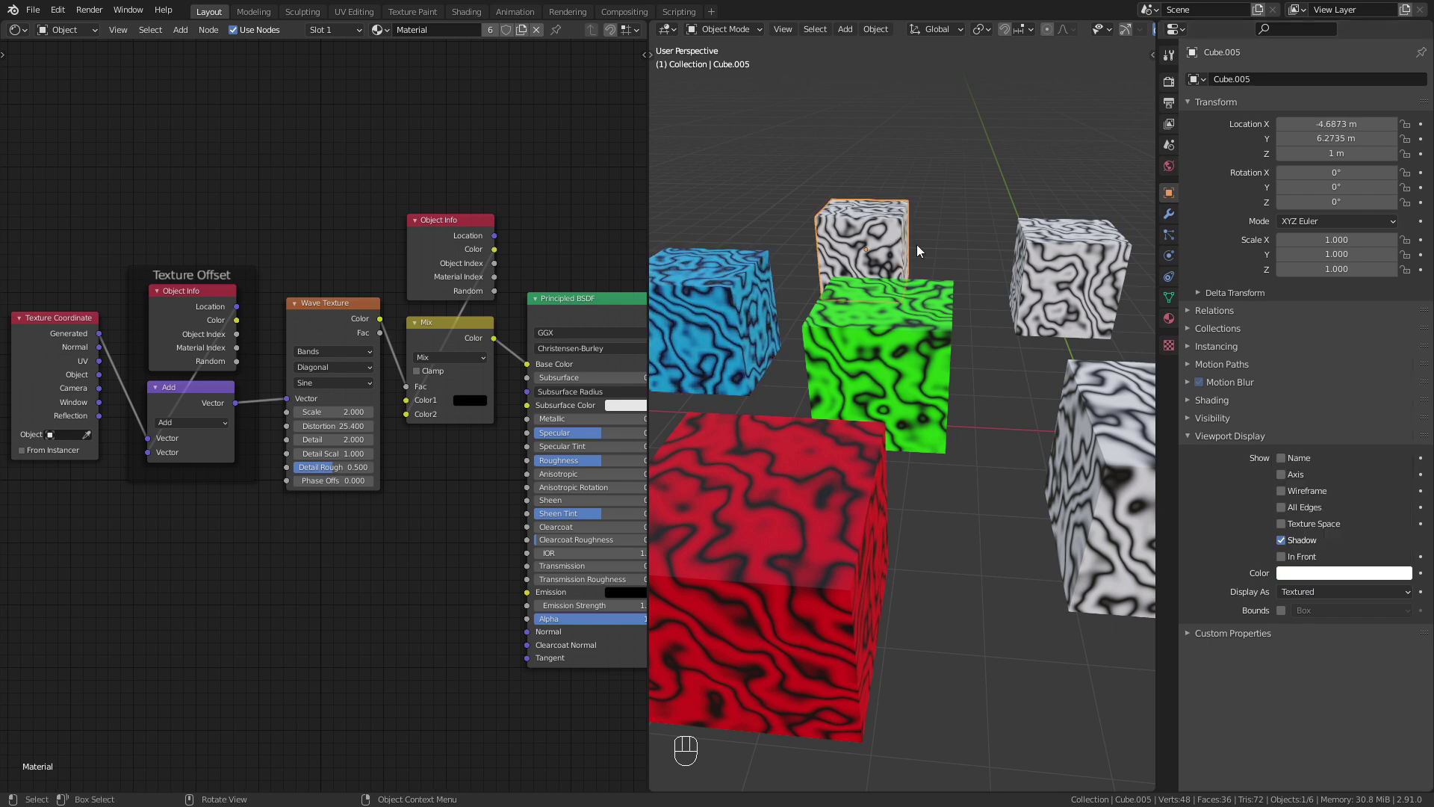
{"action": "left_click", "coordinate": [1304, 574]}
{"action": "mouse_move", "coordinate": [1333, 414]}
{"action": "left_mouse_down"}
{"action": "mouse_move", "coordinate": [1287, 443]}
{"action": "mouse_move", "coordinate": [1342, 411]}
{"action": "mouse_move", "coordinate": [1383, 437]}
{"action": "mouse_move", "coordinate": [1318, 466]}
{"action": "left_mouse_up"}
{"action": "left_click", "coordinate": [1092, 267]}
{"action": "left_click", "coordinate": [1342, 573]}
{"action": "left_click", "coordinate": [1106, 523]}
{"action": "left_click", "coordinate": [1337, 574]}
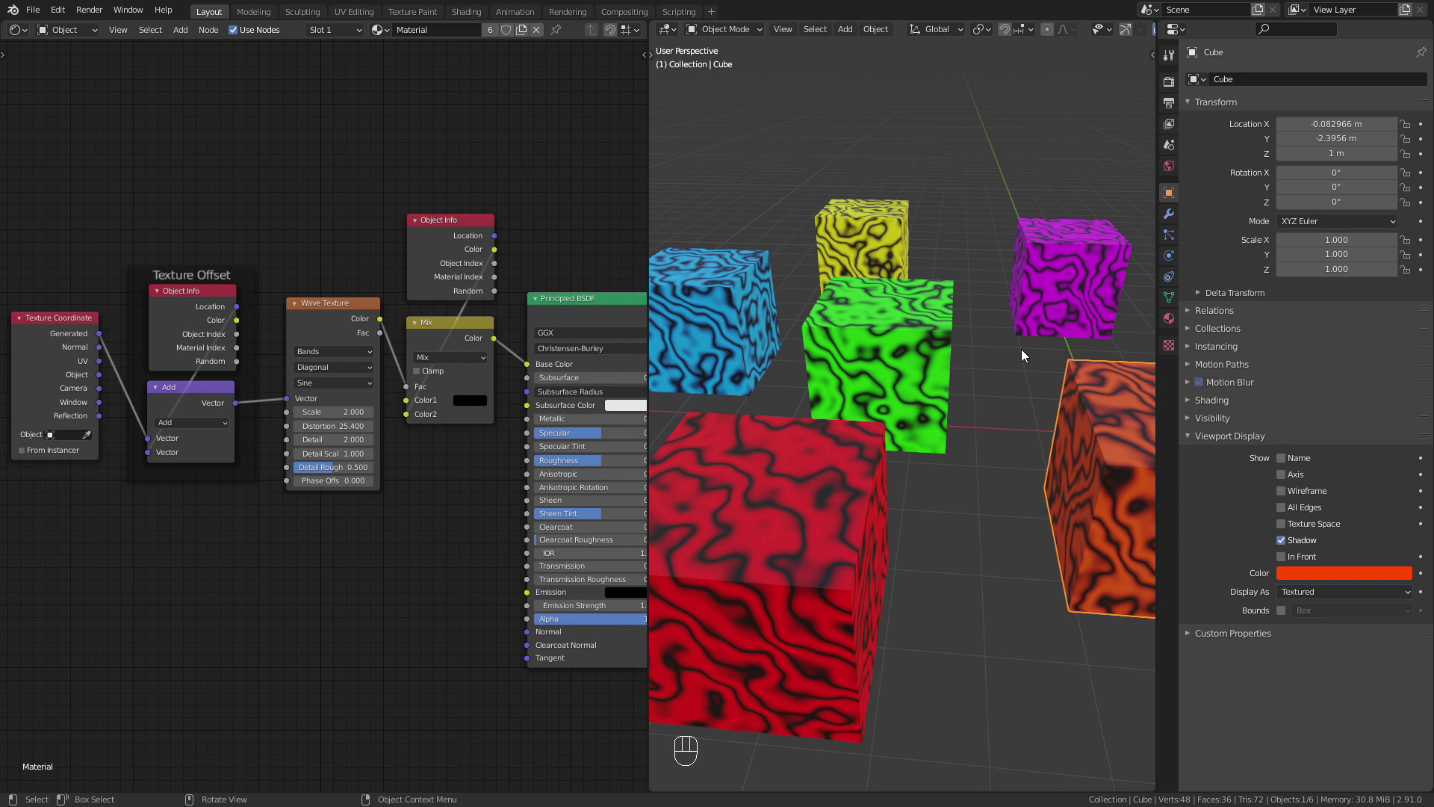
Step: Frame the second Object Info and Mix nodes and label the frame 'Color Variations'
{"action": "left_click_drag", "start_coordinate": [412, 187], "coordinate": [489, 370]}
{"action": "key", "text": "ctrl+j"}
{"action": "key", "text": "F2"}
{"action": "type", "text": "Color Variations"}
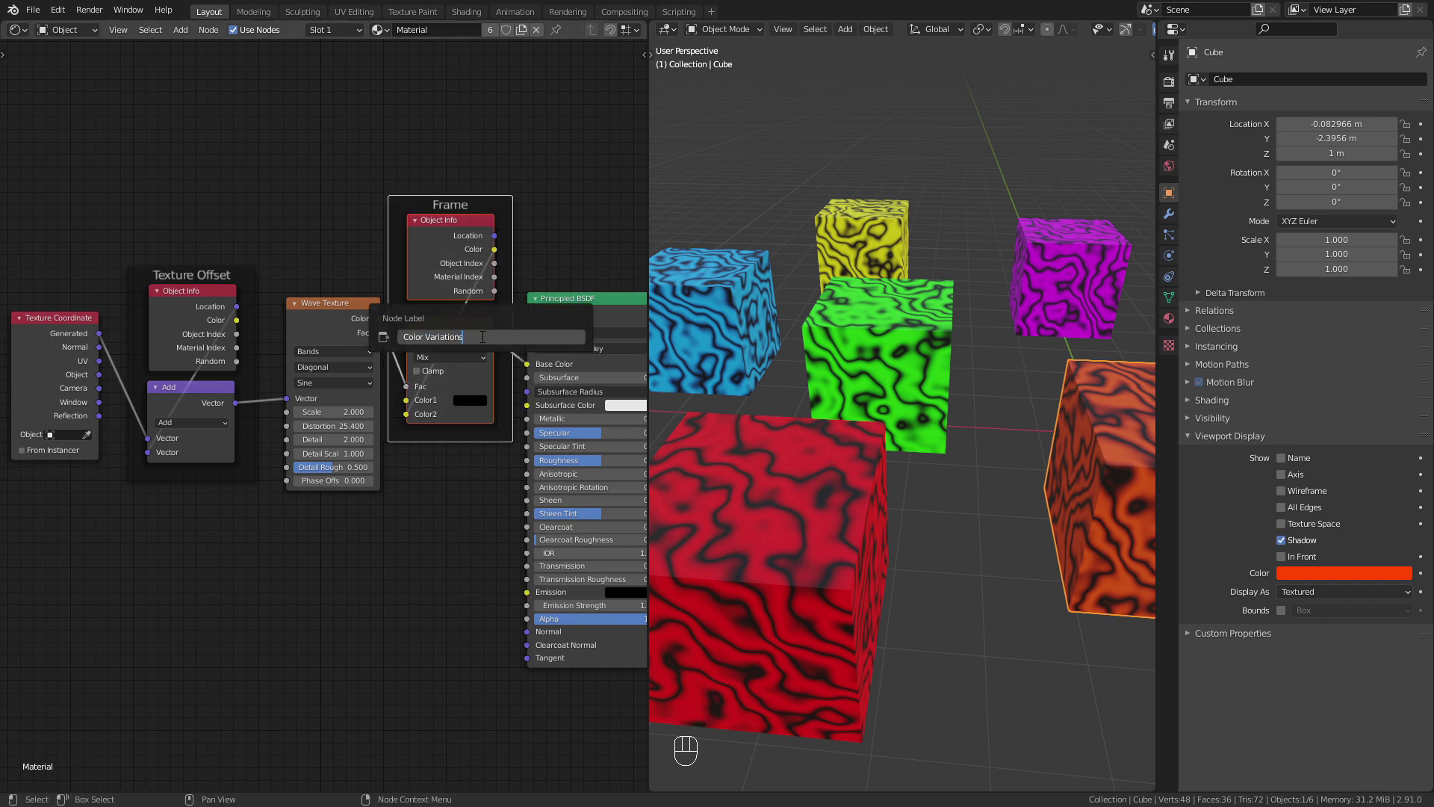
{"action": "key", "text": "Return"}
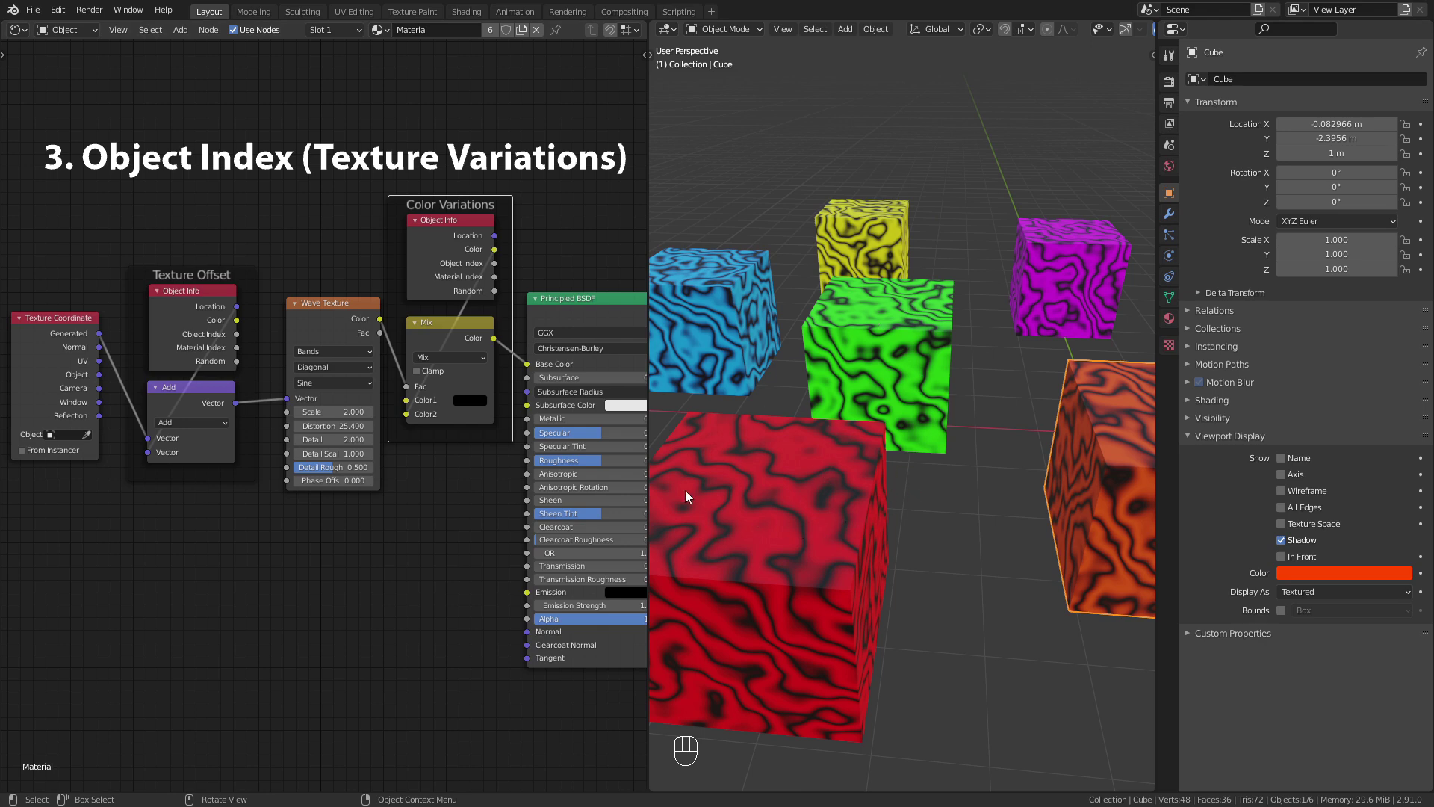
Step: Duplicate the Wave Texture, feed it the Add vector, and set Saw profile, Distortion 6.8, Detail 16
{"action": "left_click_drag", "start_coordinate": [349, 317], "coordinate": [336, 320]}
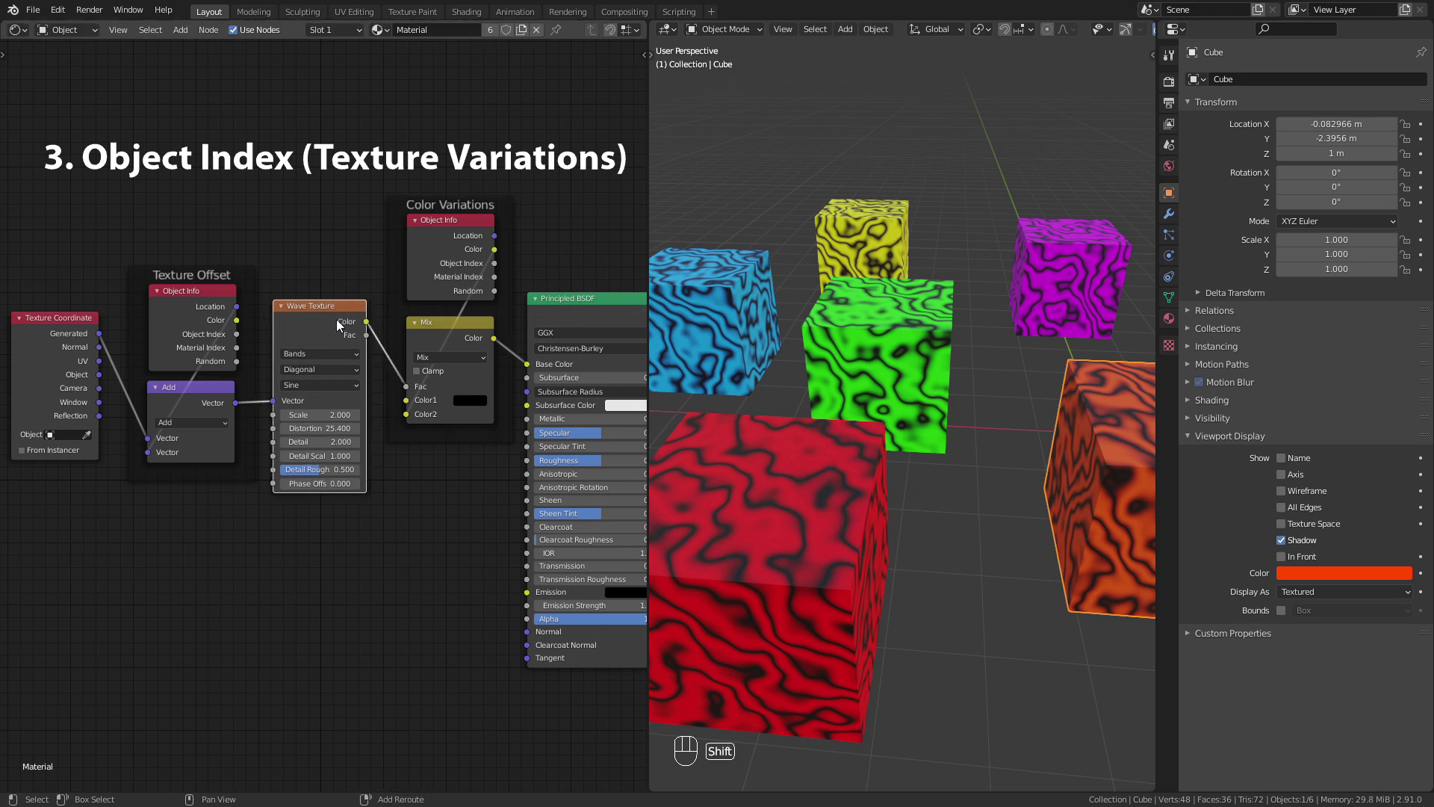
{"action": "key", "text": "shift+d"}
{"action": "left_click", "coordinate": [340, 527]}
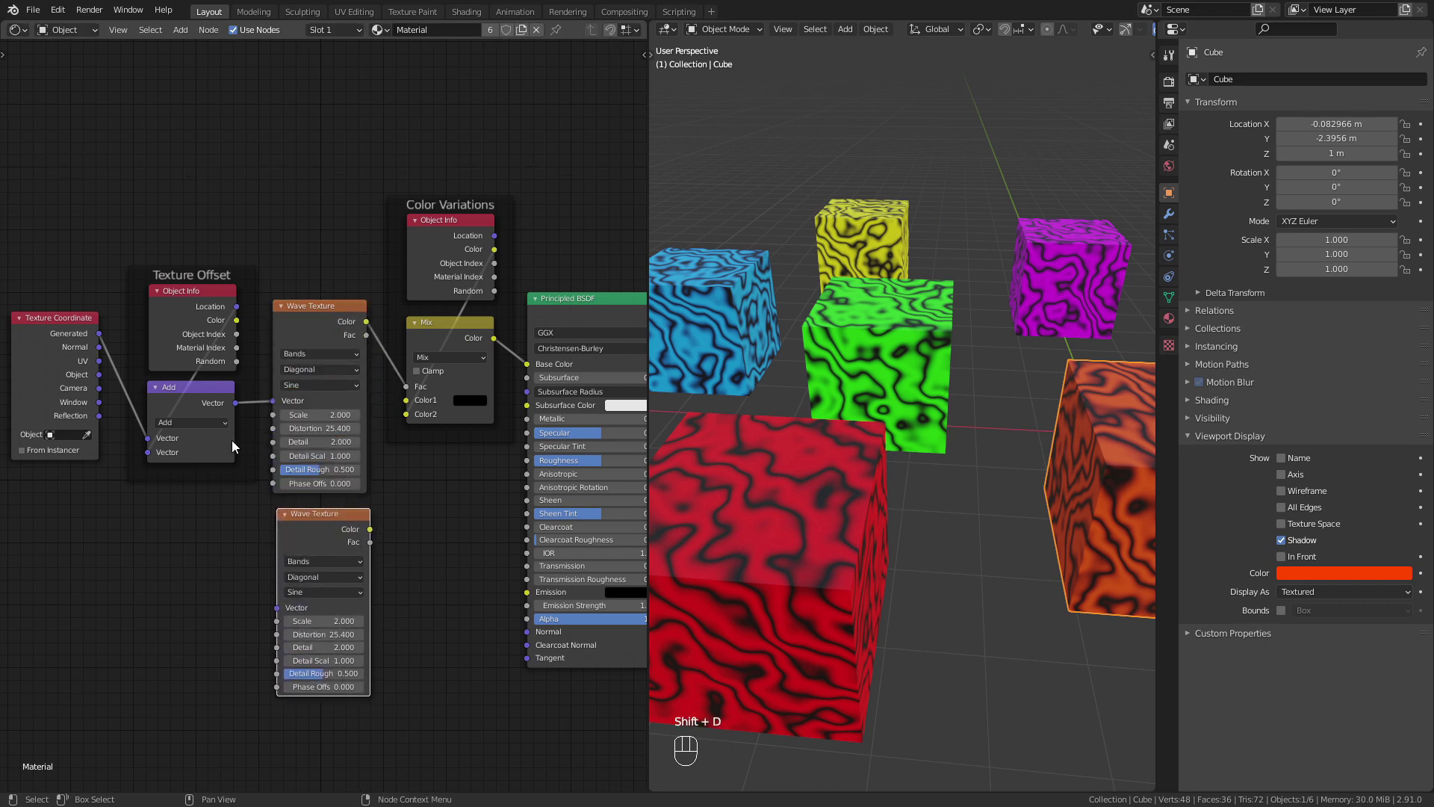
{"action": "left_click_drag", "start_coordinate": [235, 403], "coordinate": [276, 607]}
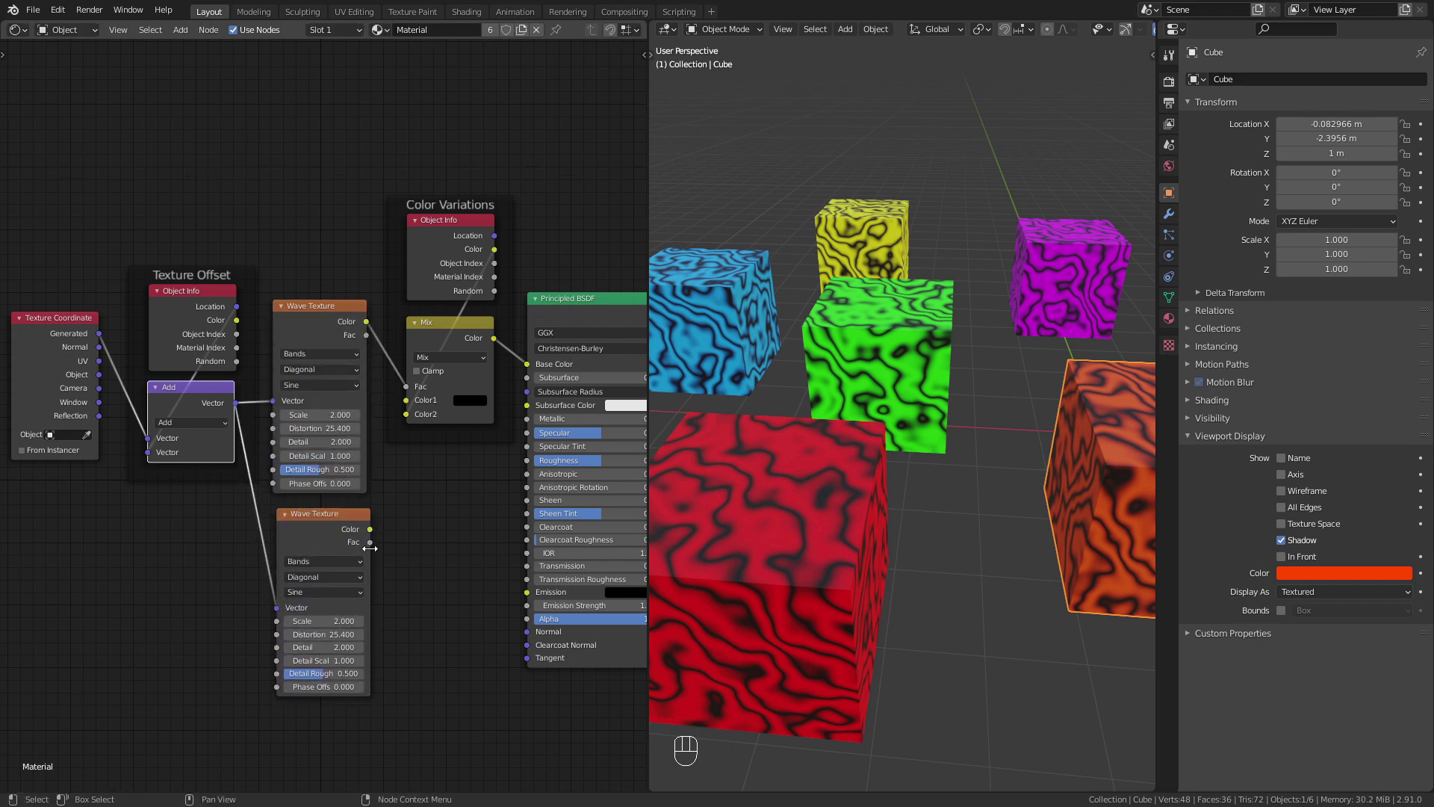
{"action": "left_click_drag", "start_coordinate": [372, 529], "coordinate": [406, 386]}
{"action": "left_click", "coordinate": [344, 591]}
{"action": "left_click", "coordinate": [339, 605]}
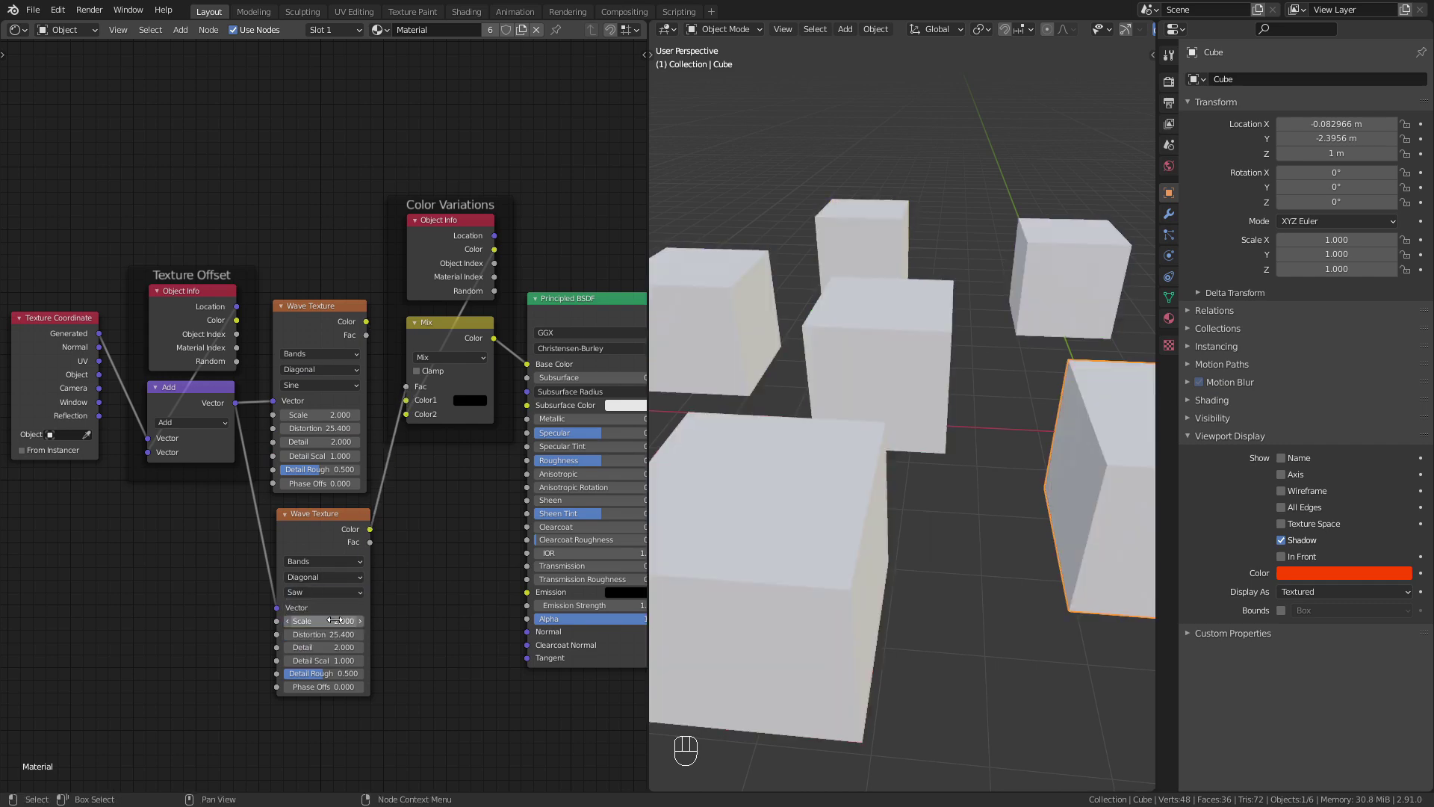
{"action": "left_click_drag", "start_coordinate": [322, 635], "coordinate": [216, 634]}
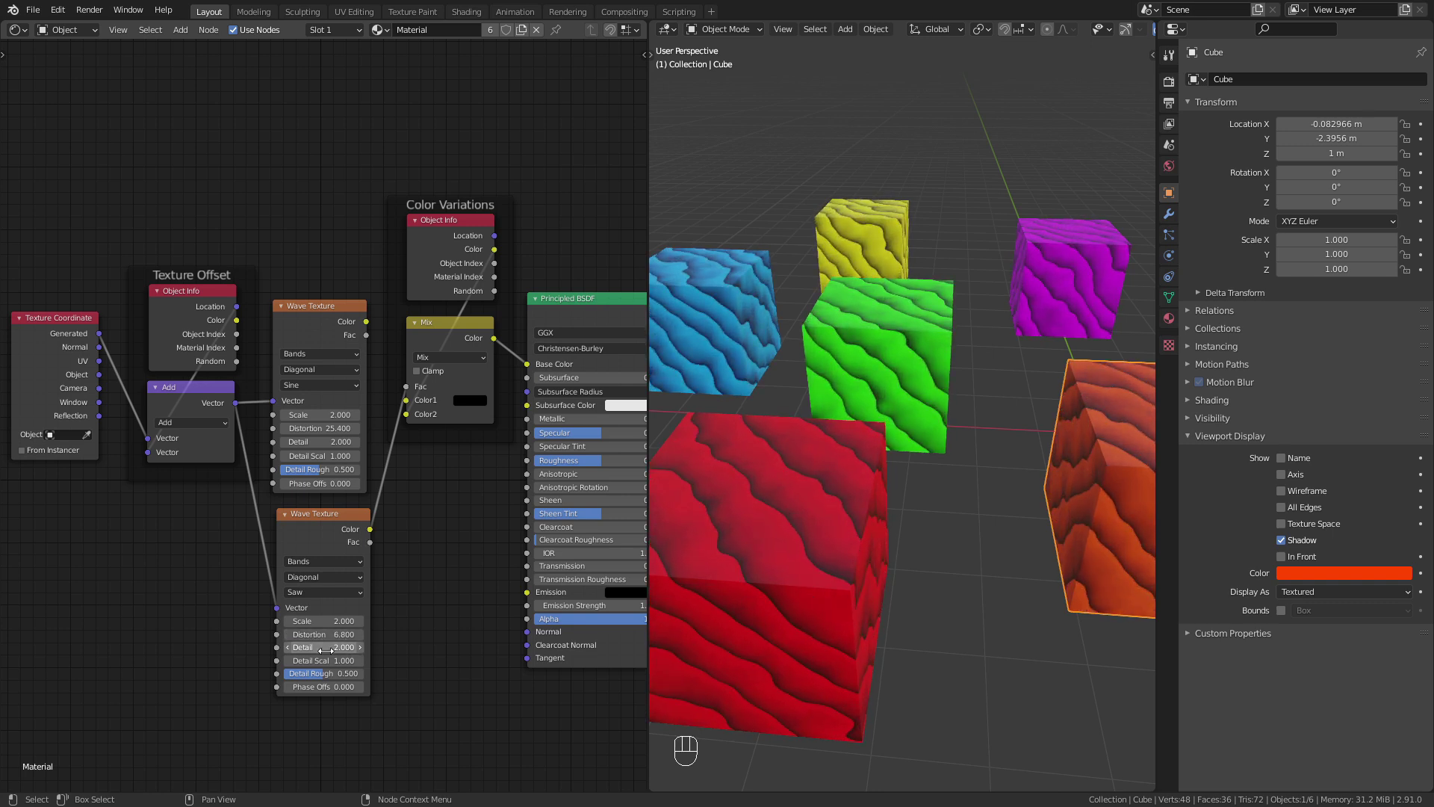
{"action": "left_click_drag", "start_coordinate": [321, 648], "coordinate": [355, 649]}
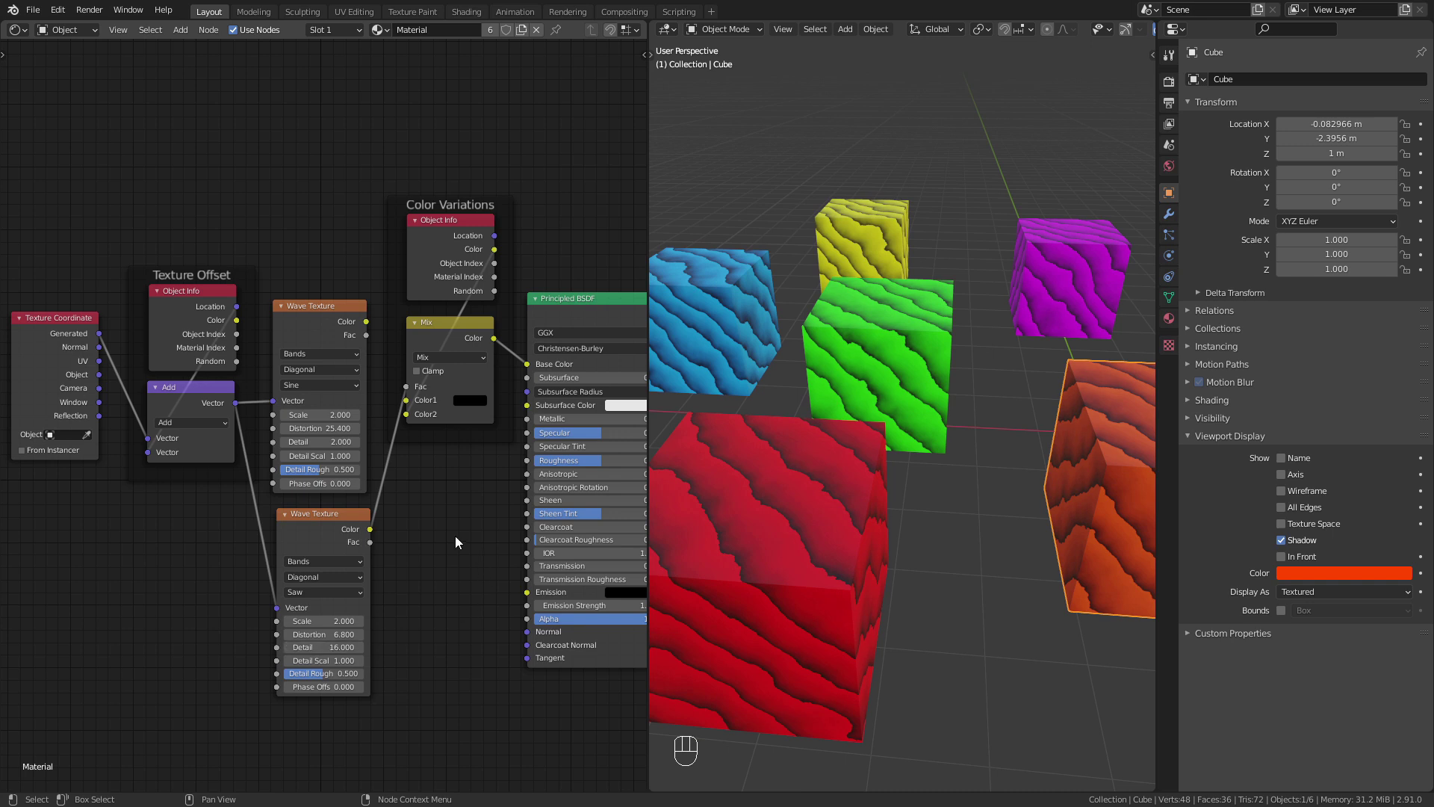
Step: Add a color Mix node blending the upper and lower wave textures before the colour mix
{"action": "key", "text": "shift+a"}
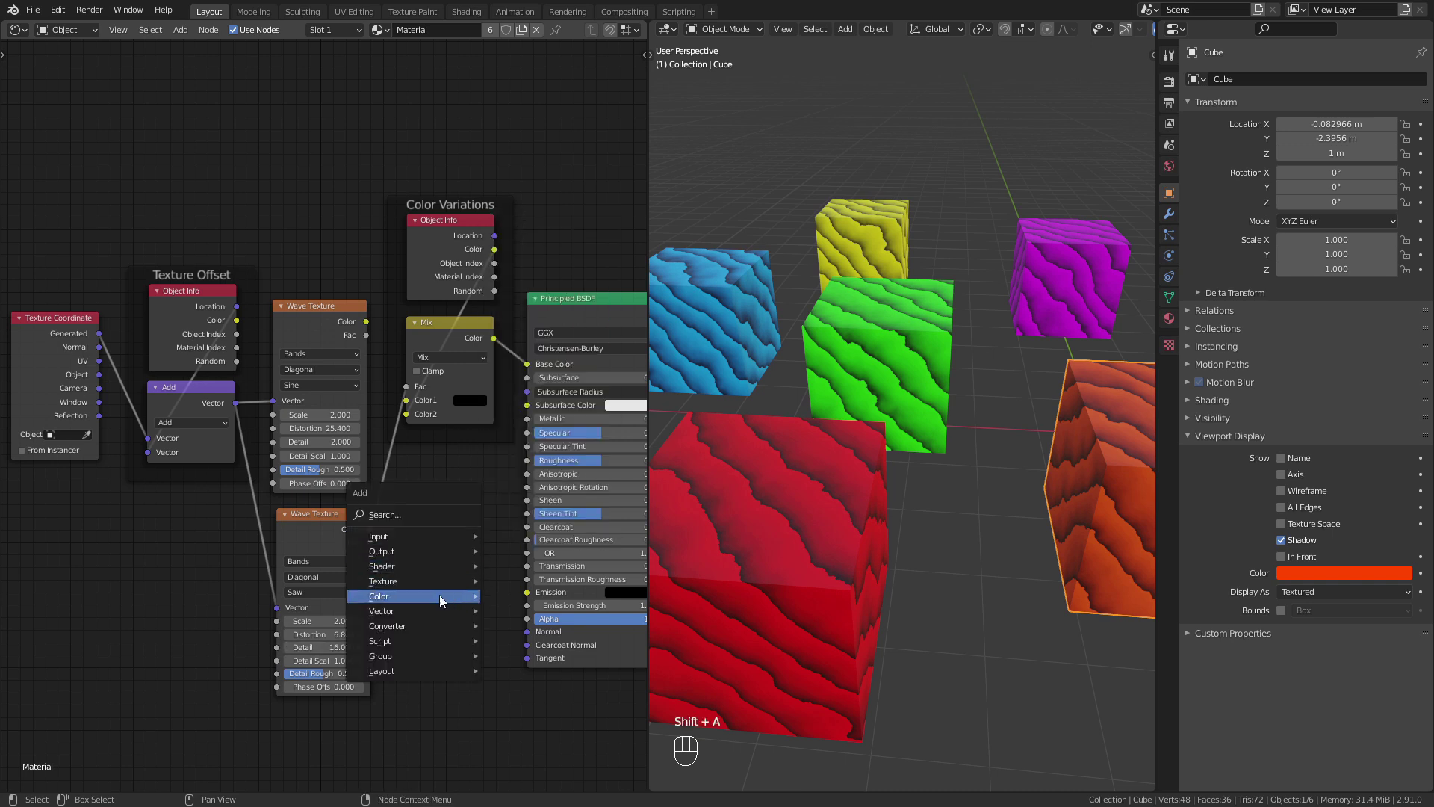
{"action": "mouse_move", "coordinate": [460, 598]}
{"action": "left_click", "coordinate": [540, 679]}
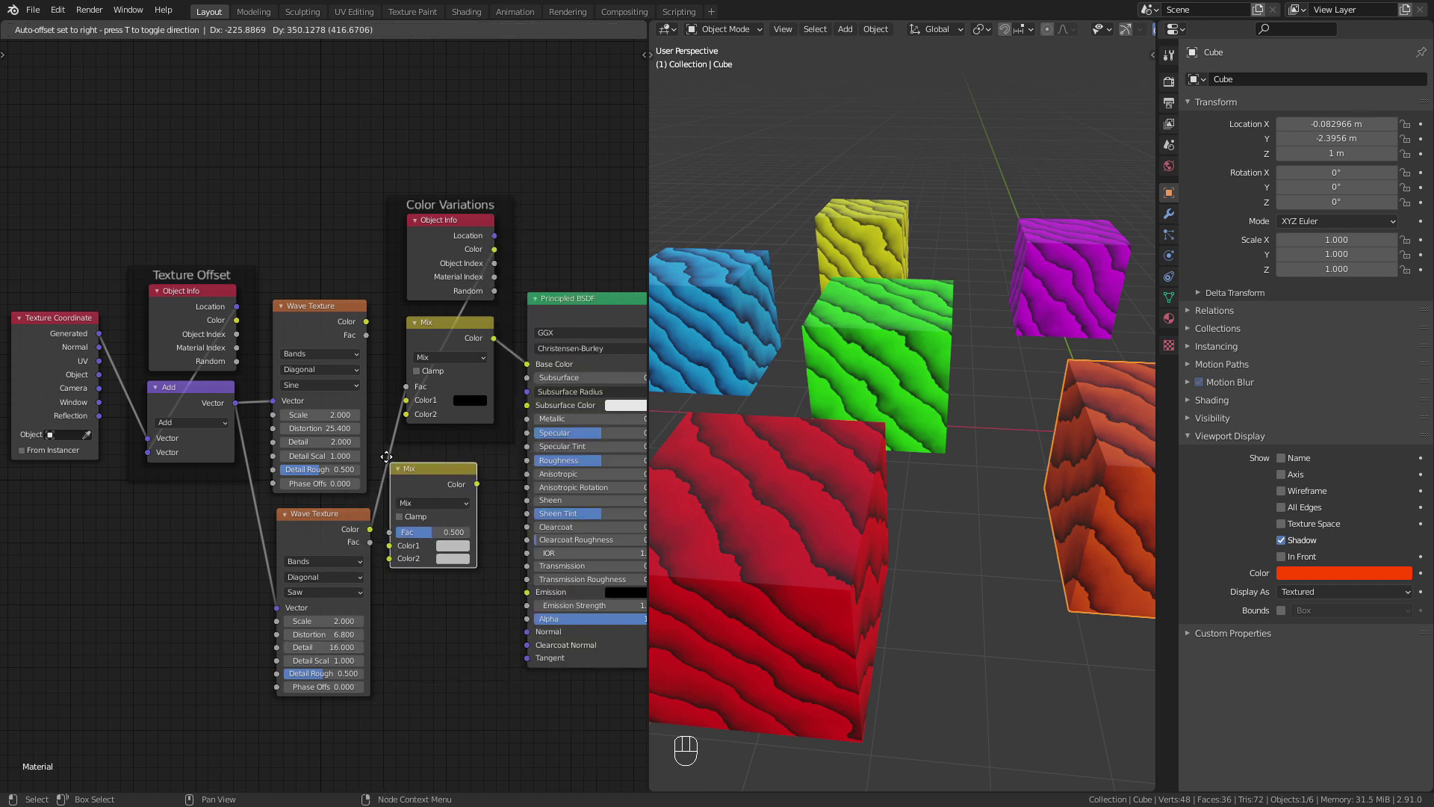
{"action": "left_click", "coordinate": [374, 433]}
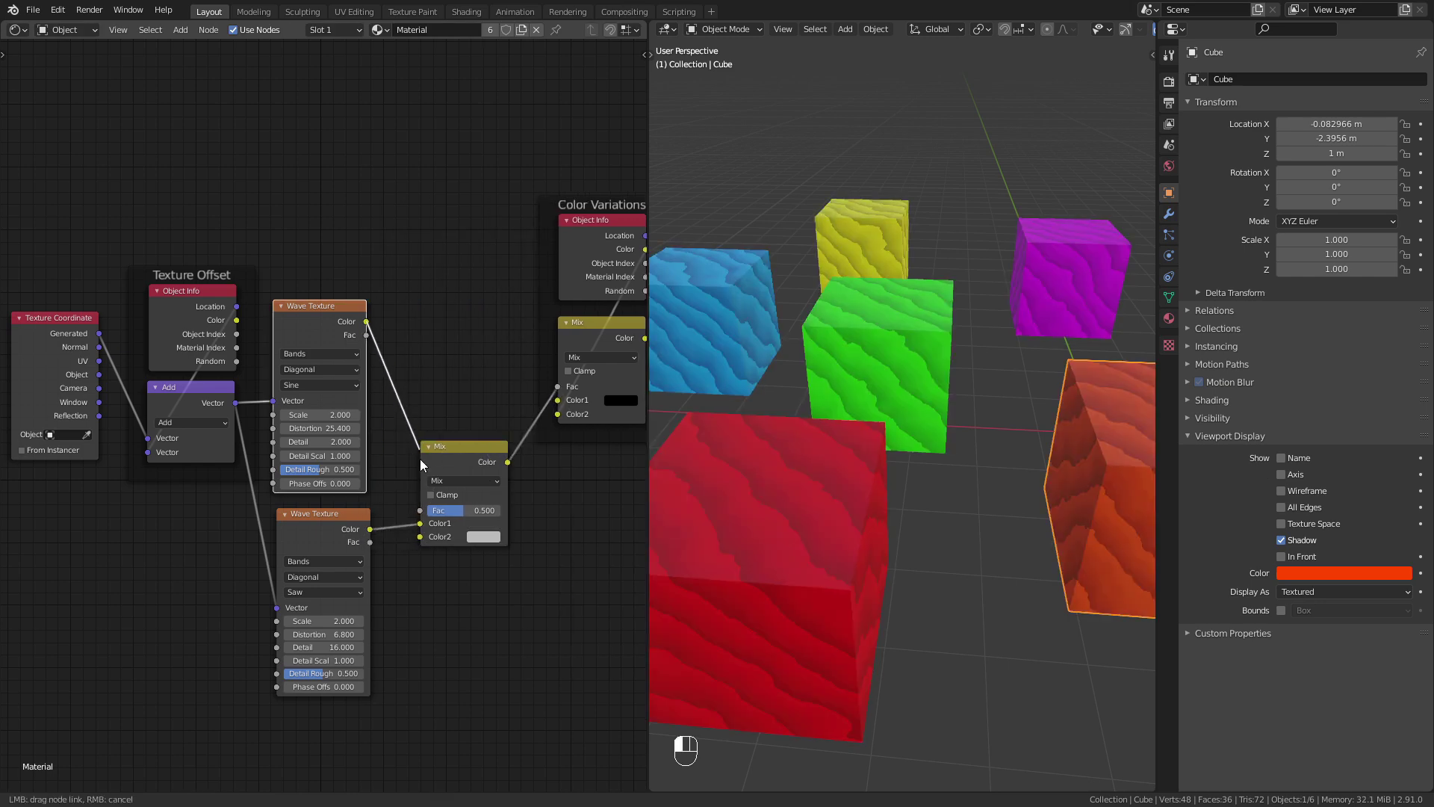
{"action": "left_click_drag", "start_coordinate": [366, 335], "coordinate": [420, 523]}
{"action": "left_click_drag", "start_coordinate": [458, 446], "coordinate": [461, 330]}
{"action": "key", "text": "shift+a"}
Step: Add an Object Info node and link its Object Index to the wave-texture Mix factor
{"action": "mouse_move", "coordinate": [464, 158]}
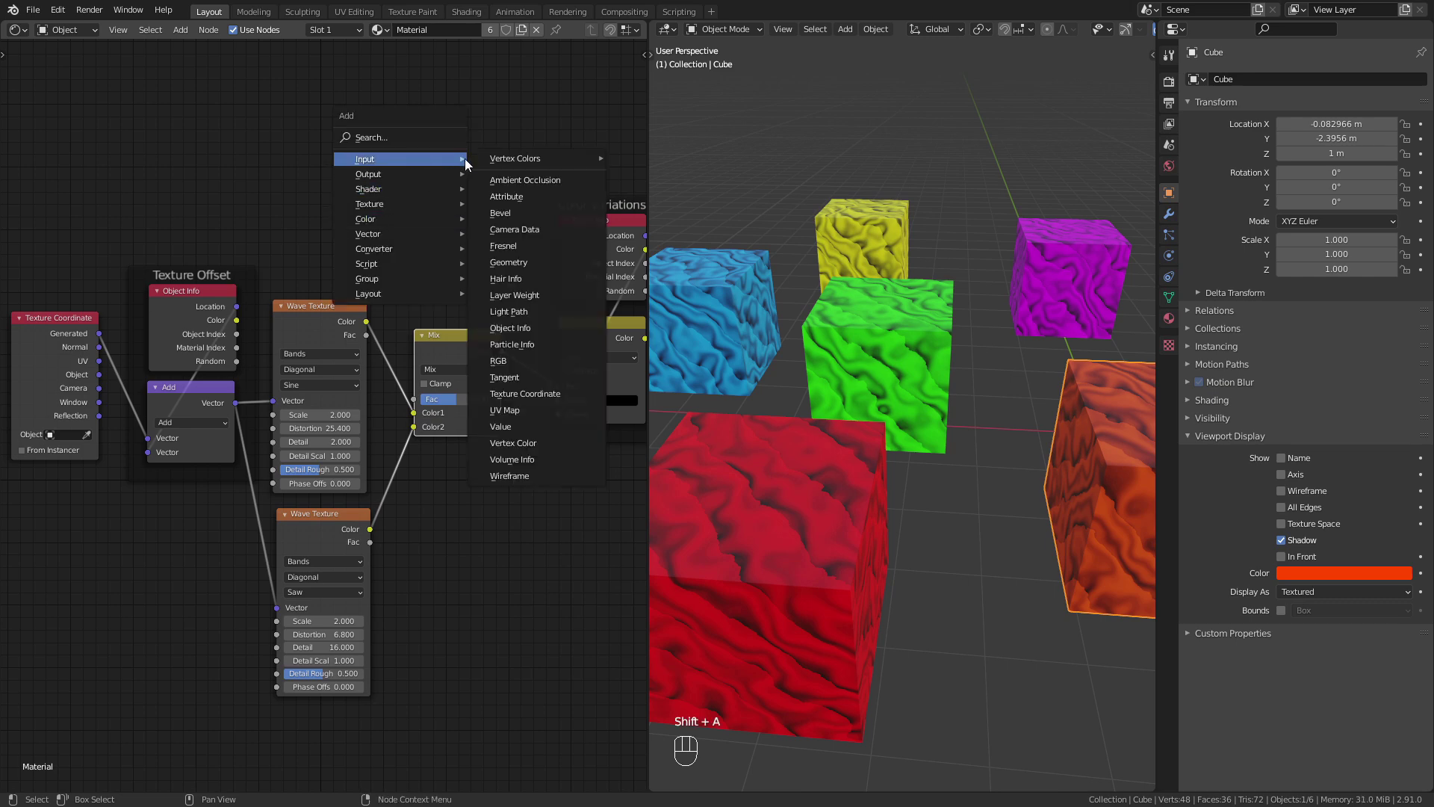
{"action": "left_click", "coordinate": [533, 329]}
{"action": "left_click", "coordinate": [412, 226]}
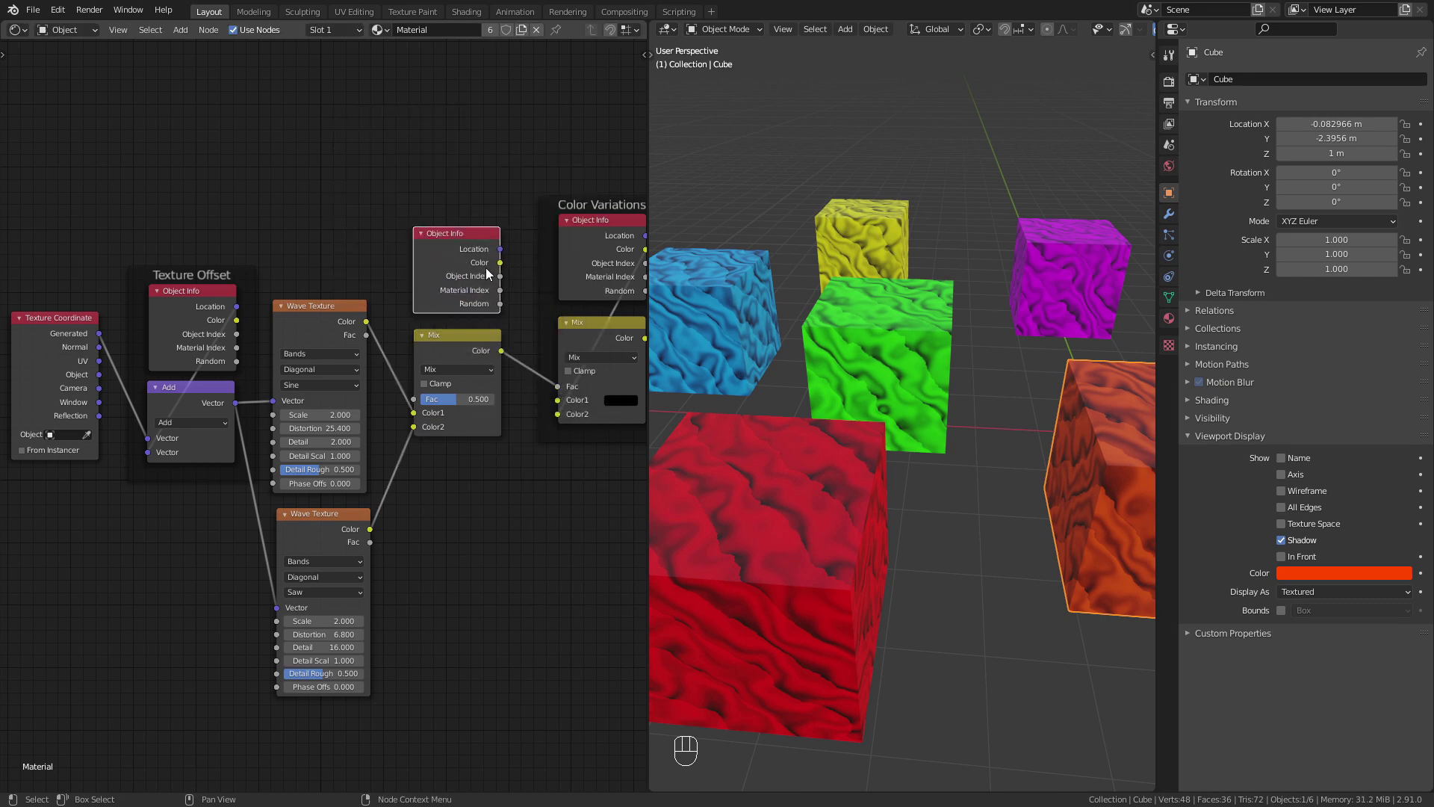
{"action": "left_click_drag", "start_coordinate": [500, 276], "coordinate": [413, 399]}
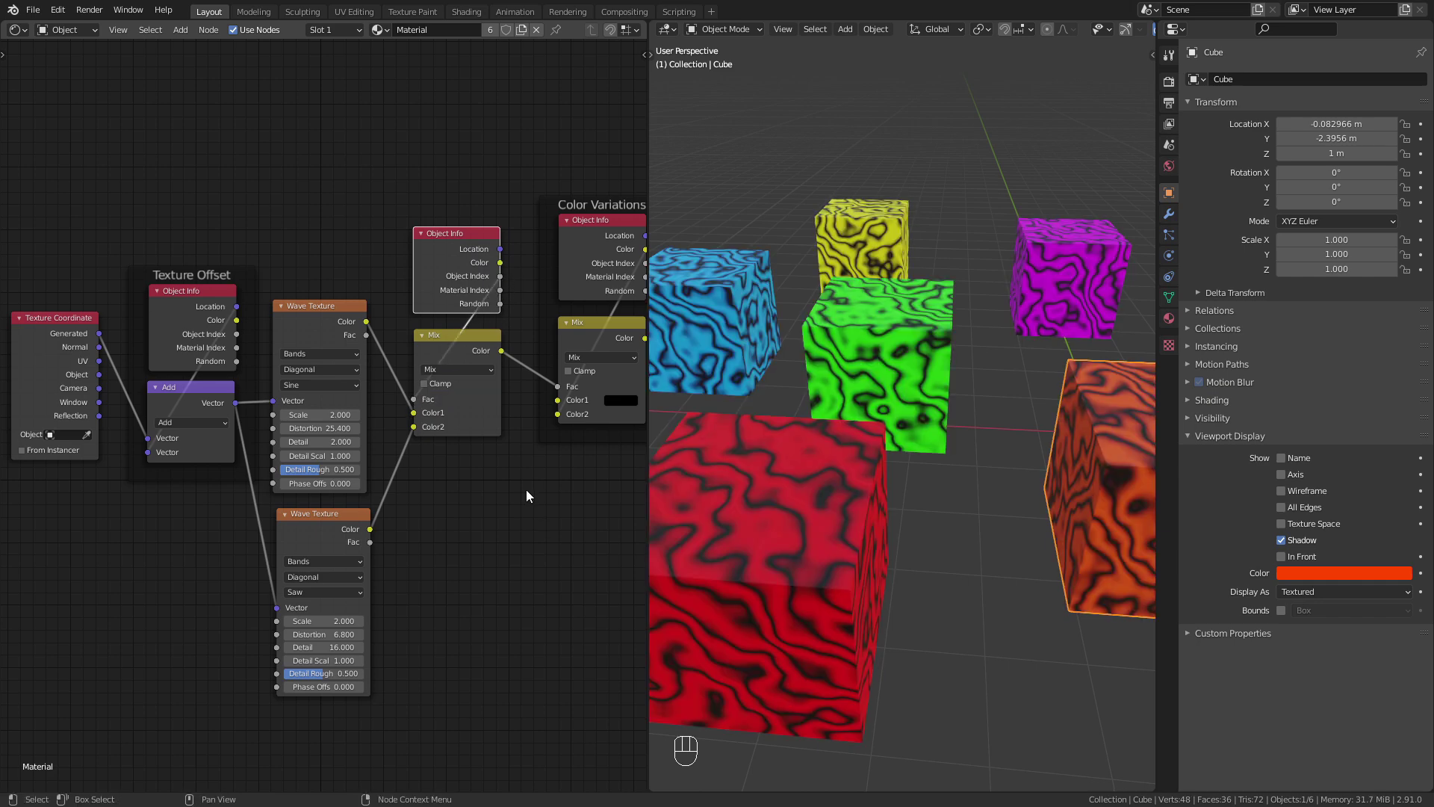
Step: Set Pass Index to 1 on the green, magenta and red cubes
{"action": "left_click", "coordinate": [920, 357]}
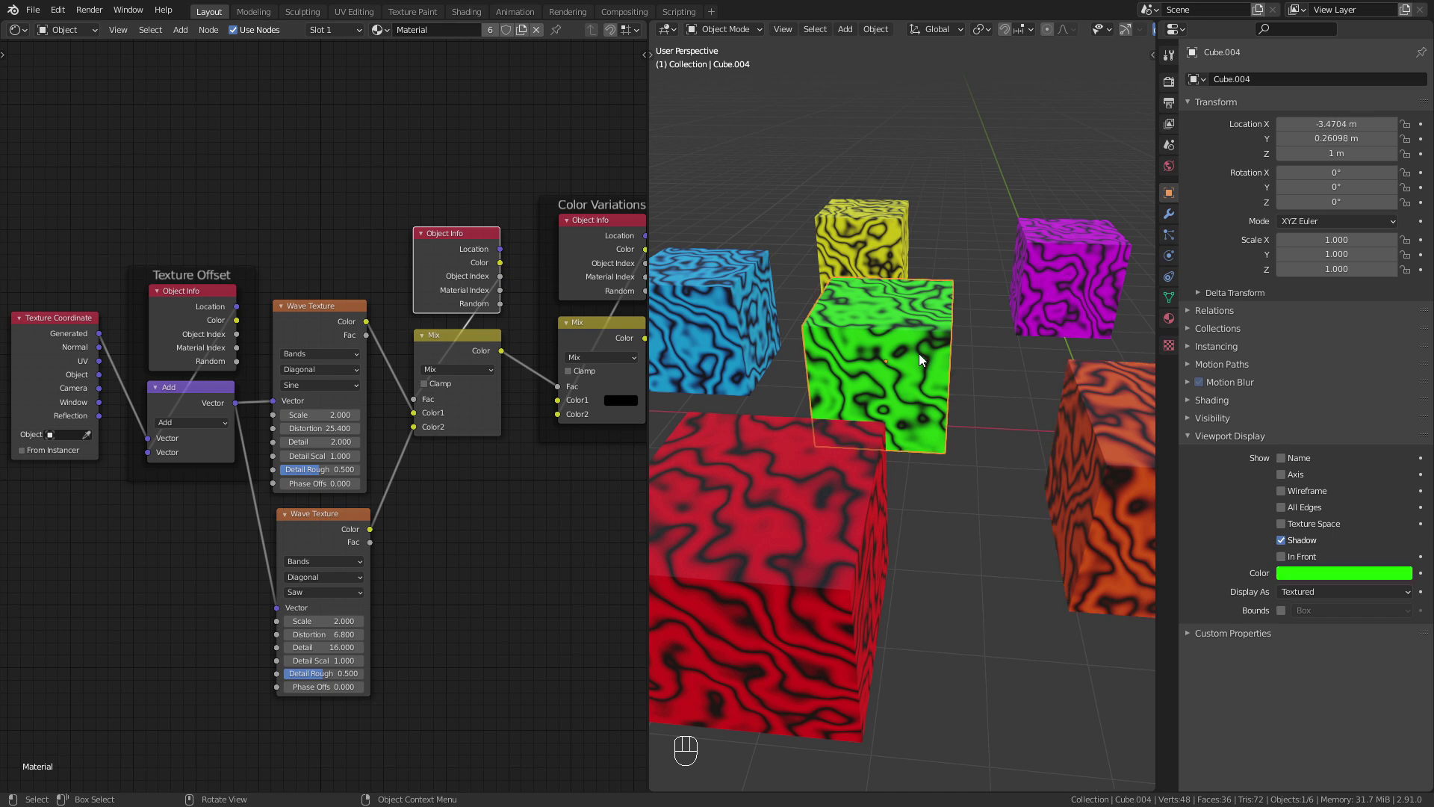
{"action": "left_click", "coordinate": [1185, 311]}
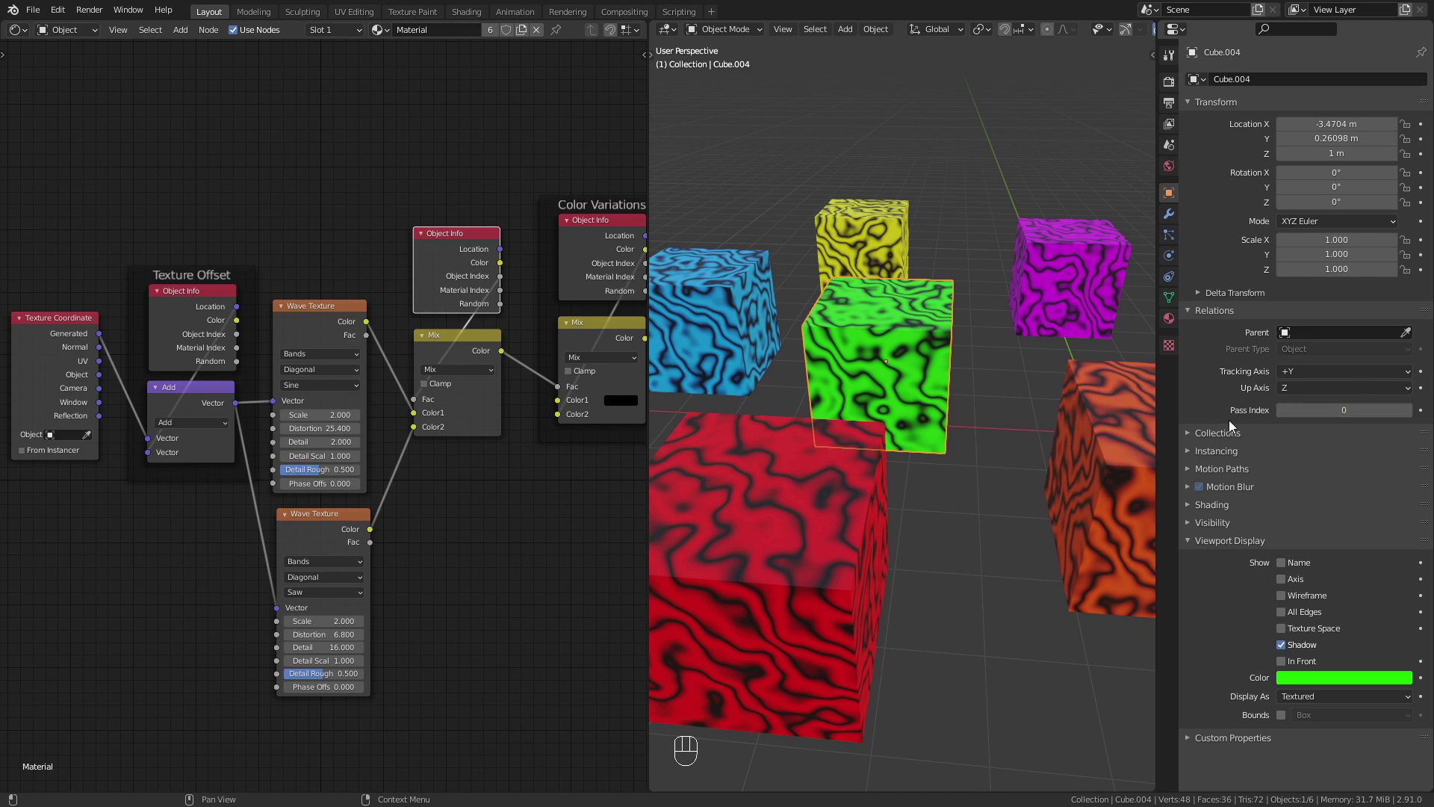
{"action": "left_click", "coordinate": [316, 312]}
{"action": "left_click", "coordinate": [1409, 411]}
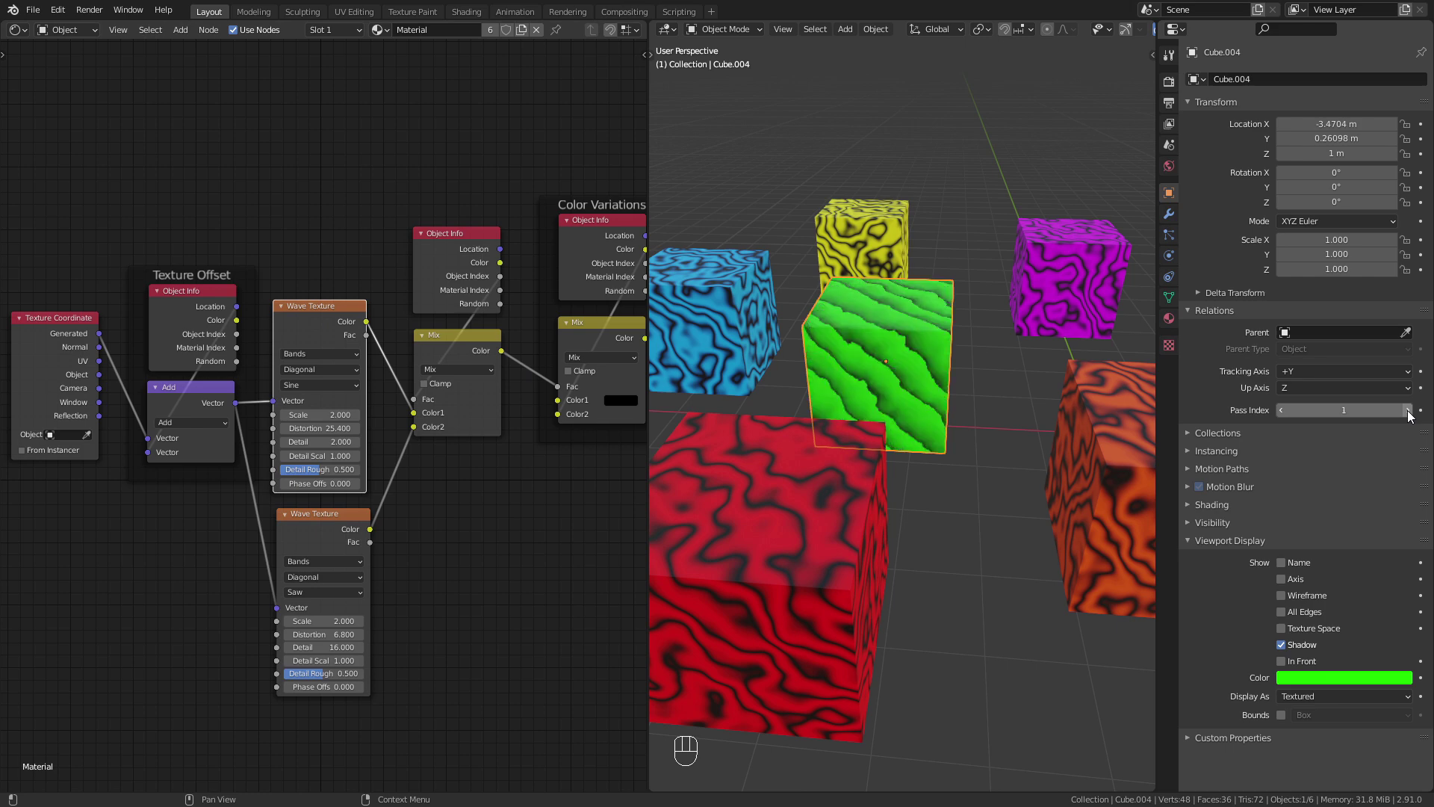
{"action": "left_click", "coordinate": [323, 538]}
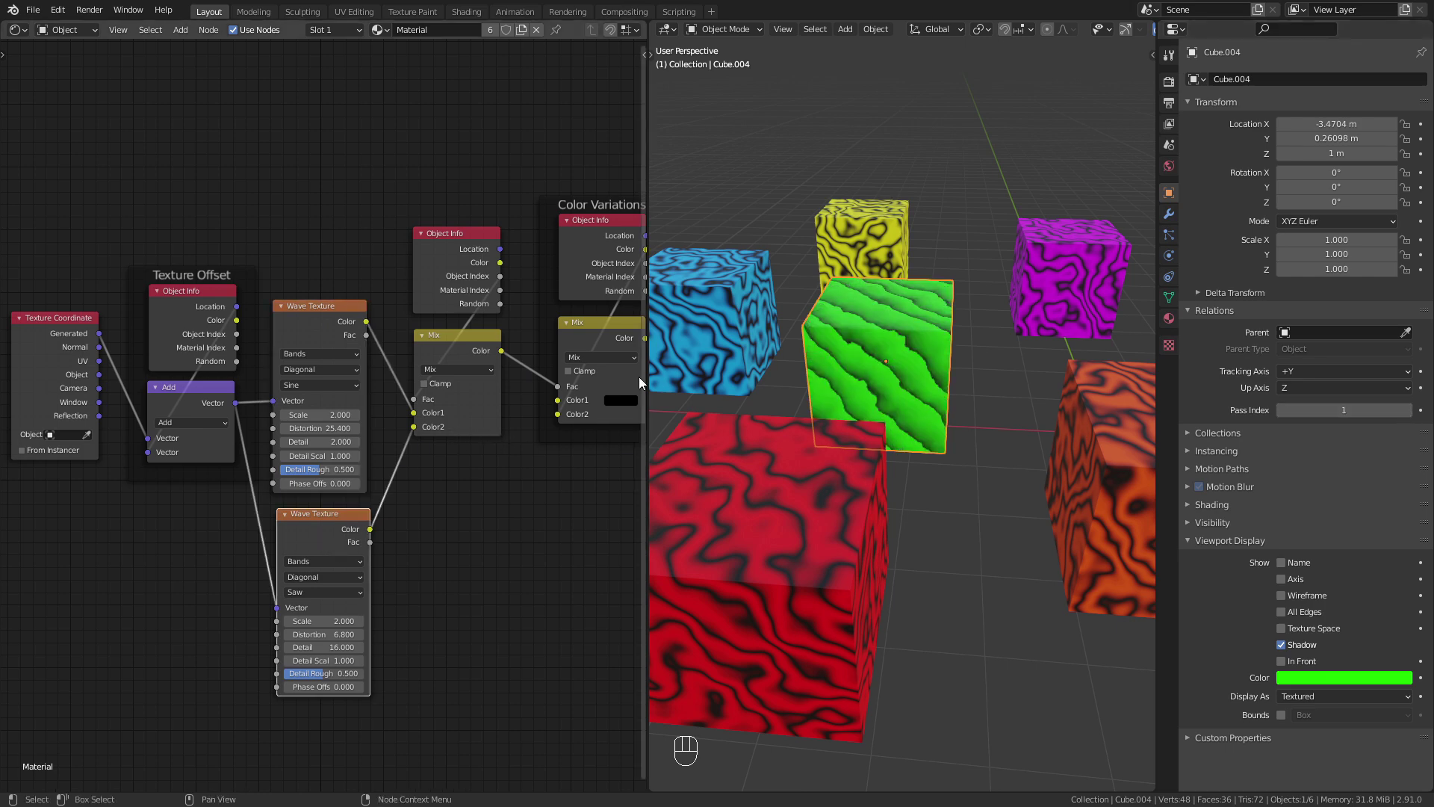
{"action": "left_click", "coordinate": [1065, 254]}
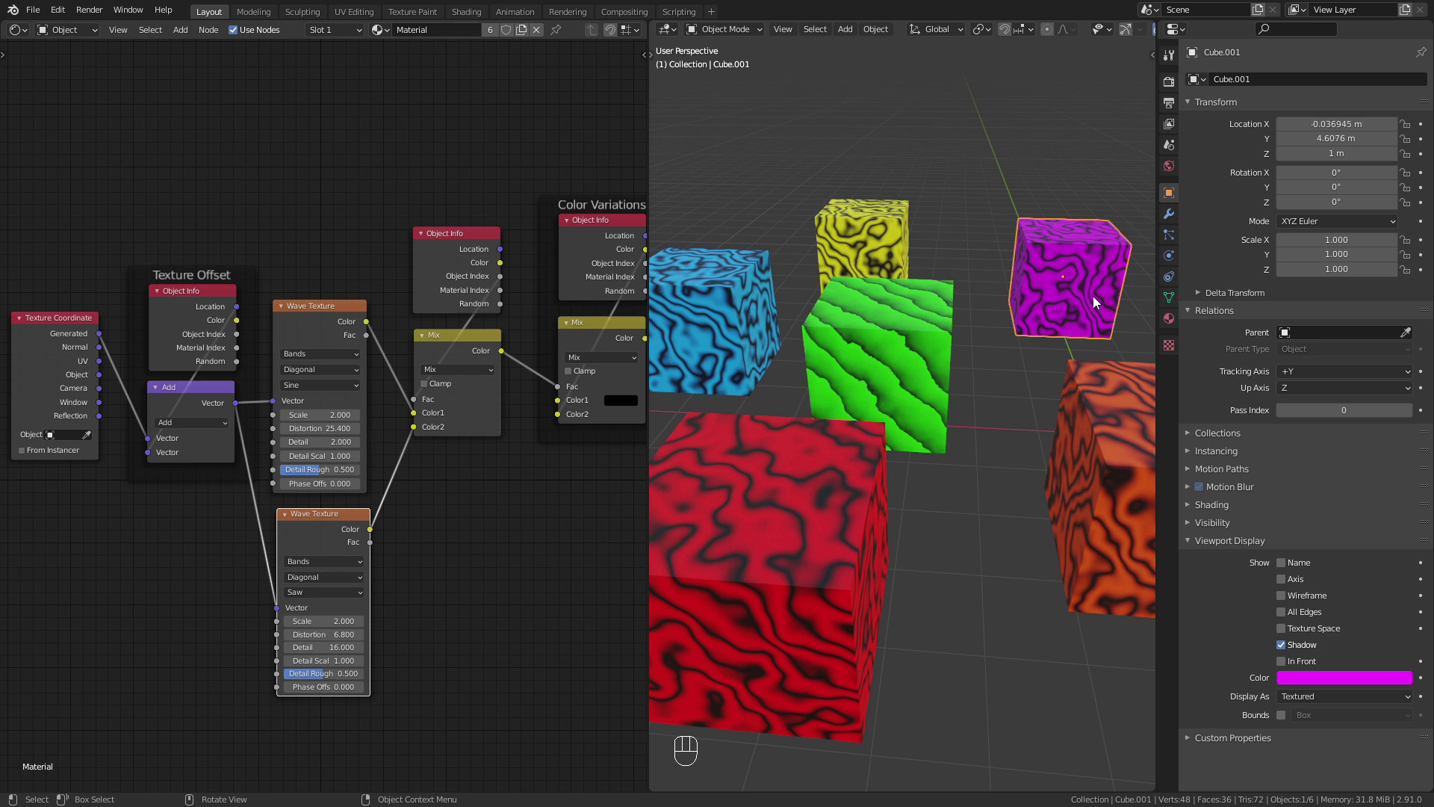
{"action": "left_click", "coordinate": [1404, 410]}
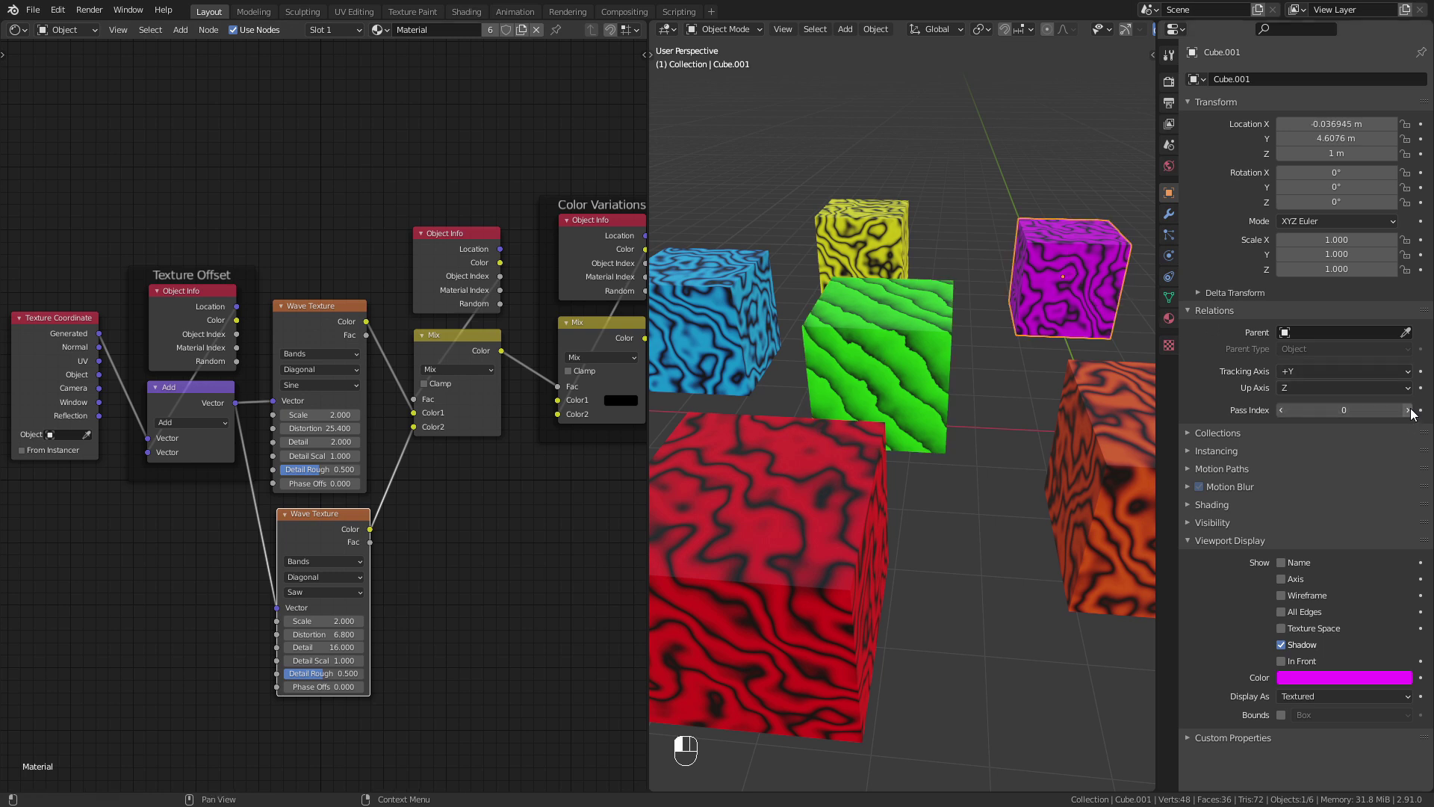
{"action": "left_click", "coordinate": [793, 505]}
{"action": "left_click_drag", "start_coordinate": [1287, 410], "coordinate": [1307, 410]}
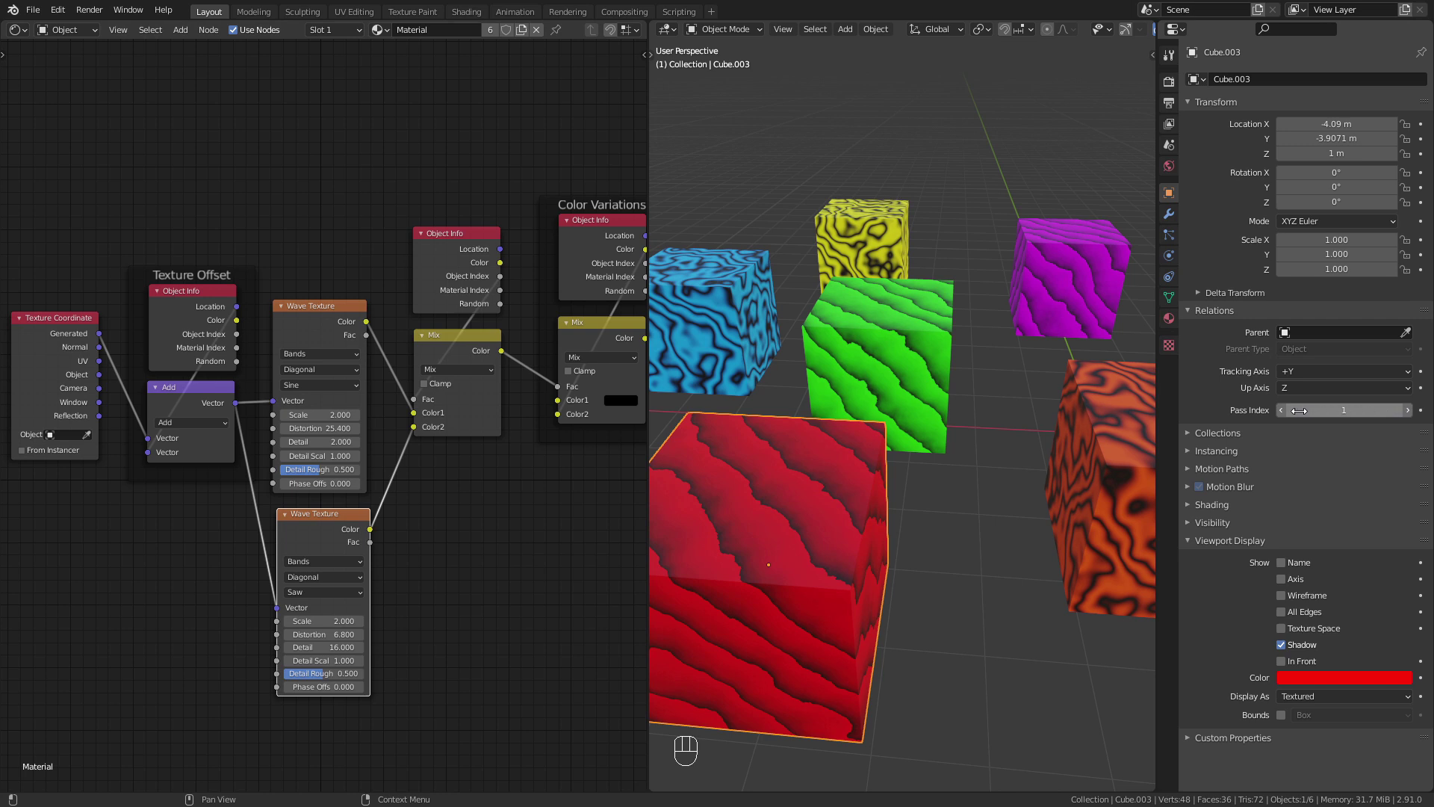
{"action": "left_click", "coordinate": [1281, 410]}
{"action": "left_click", "coordinate": [1408, 410]}
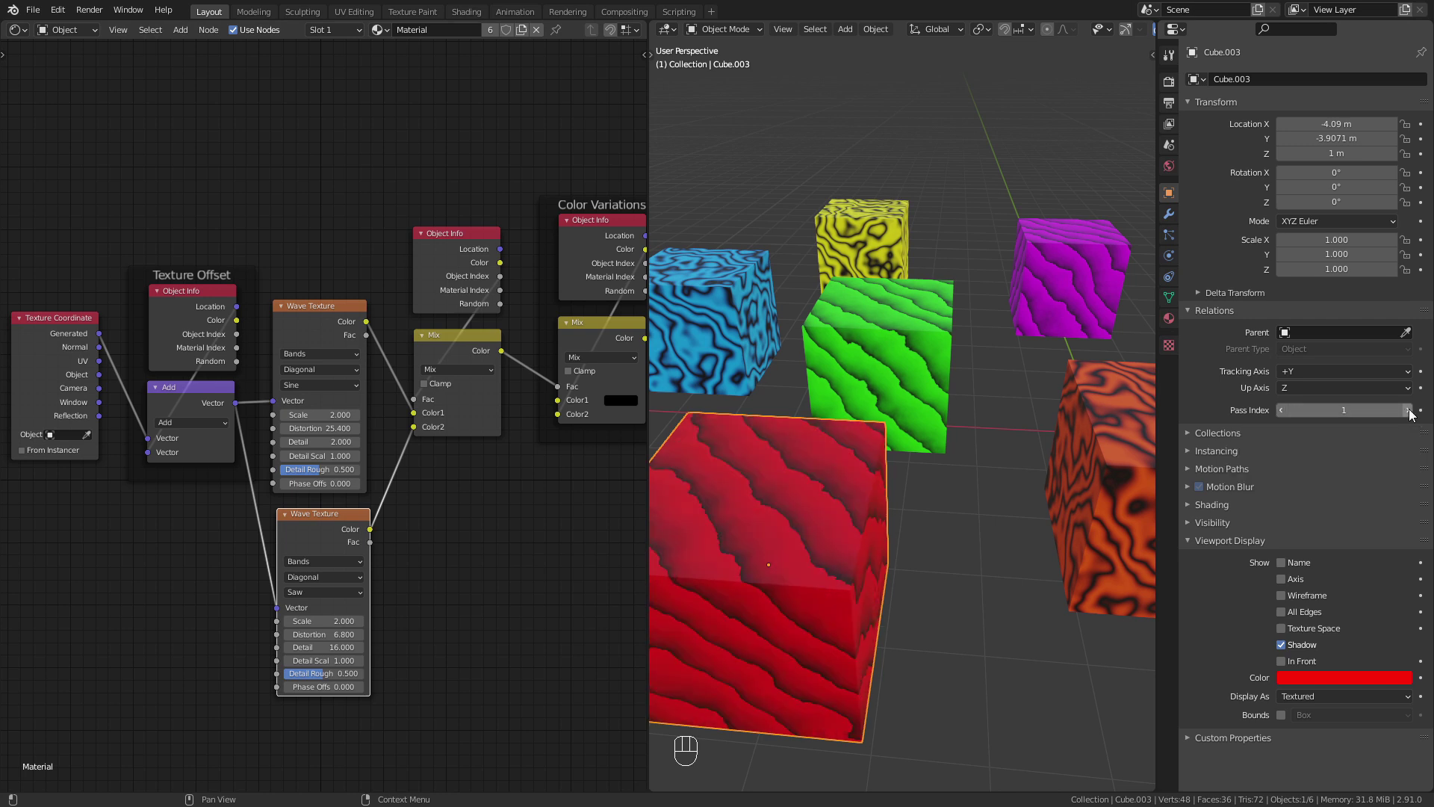
Step: Frame the Object Info and Mix nodes and label the frame 'Texture Variations'
{"action": "left_click_drag", "start_coordinate": [432, 157], "coordinate": [483, 397]}
{"action": "key", "text": "ctrl+j"}
{"action": "key", "text": "F2"}
{"action": "type", "text": "Texture Variations"}
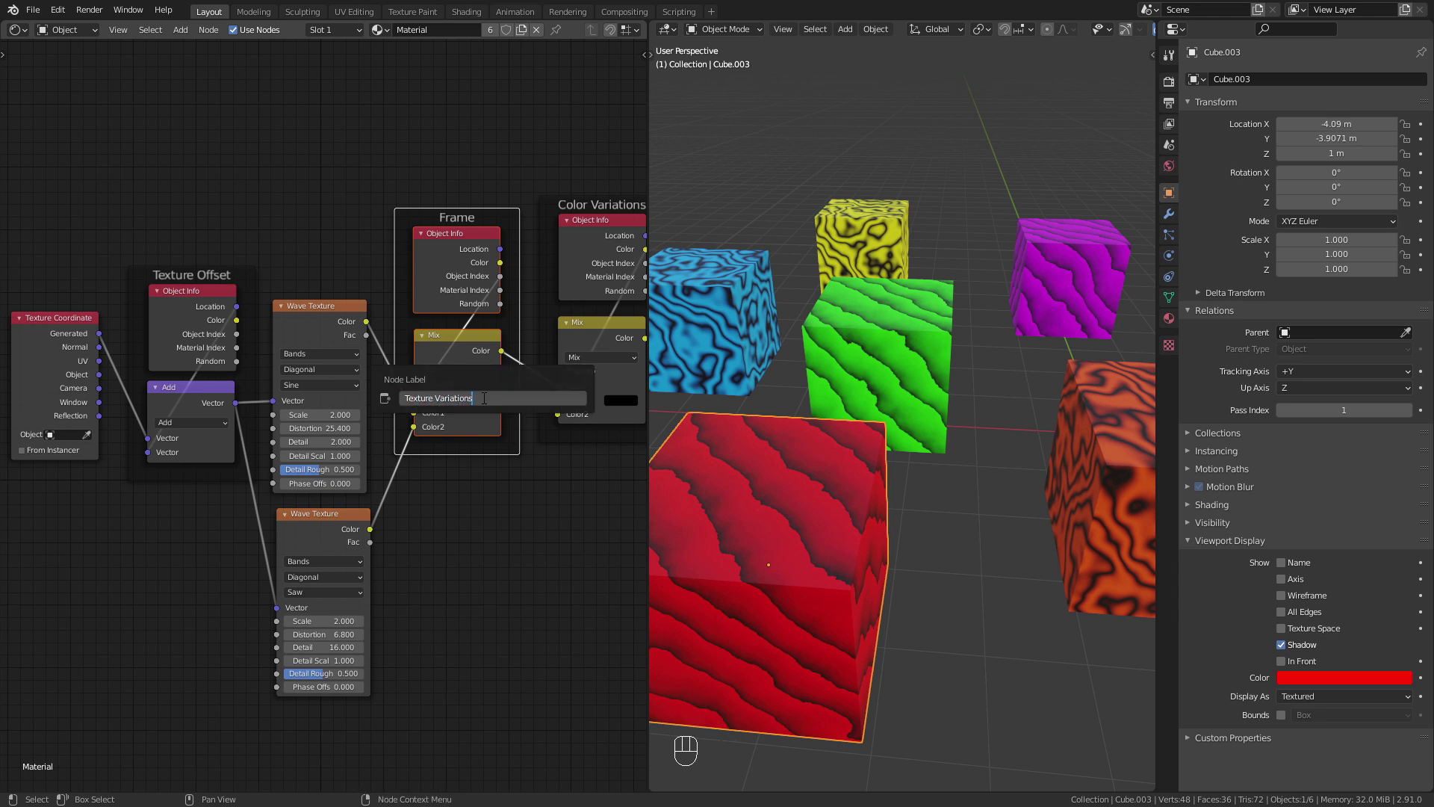
{"action": "key", "text": "Return"}
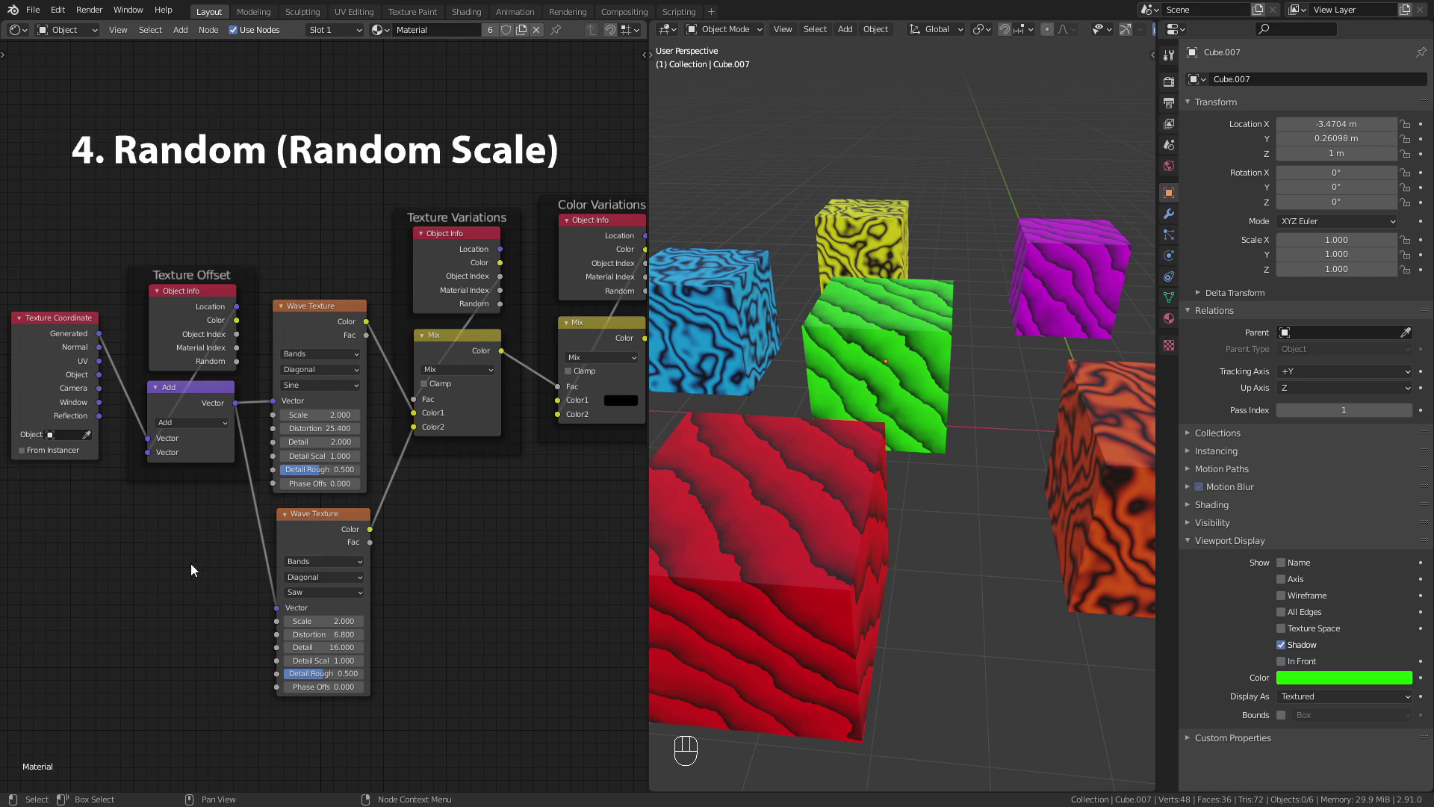
{"action": "key", "text": "shift+a"}
Step: Add a third Object Info node at left and preview its Random output on the cubes
{"action": "mouse_move", "coordinate": [41, 457]}
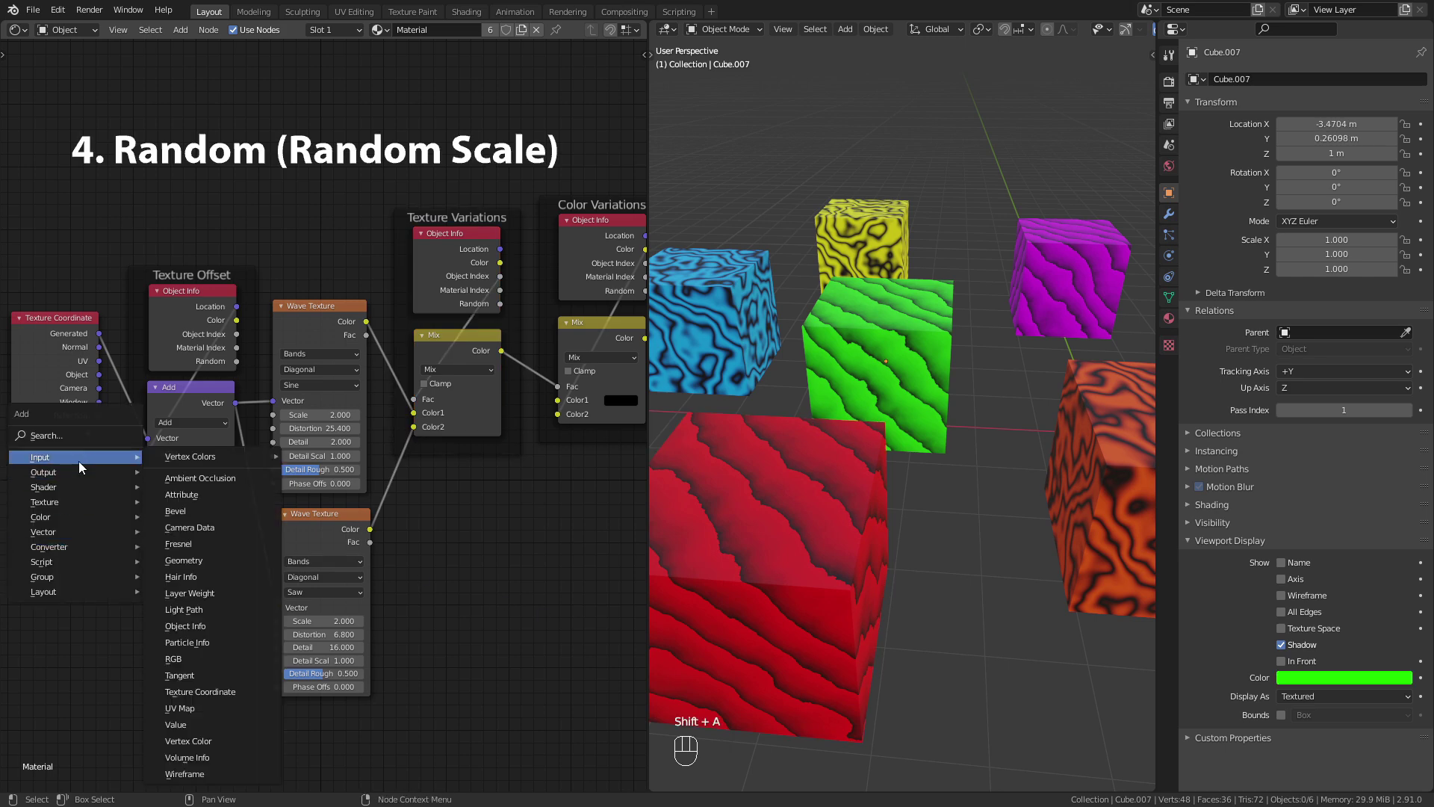
{"action": "left_click", "coordinate": [224, 628]}
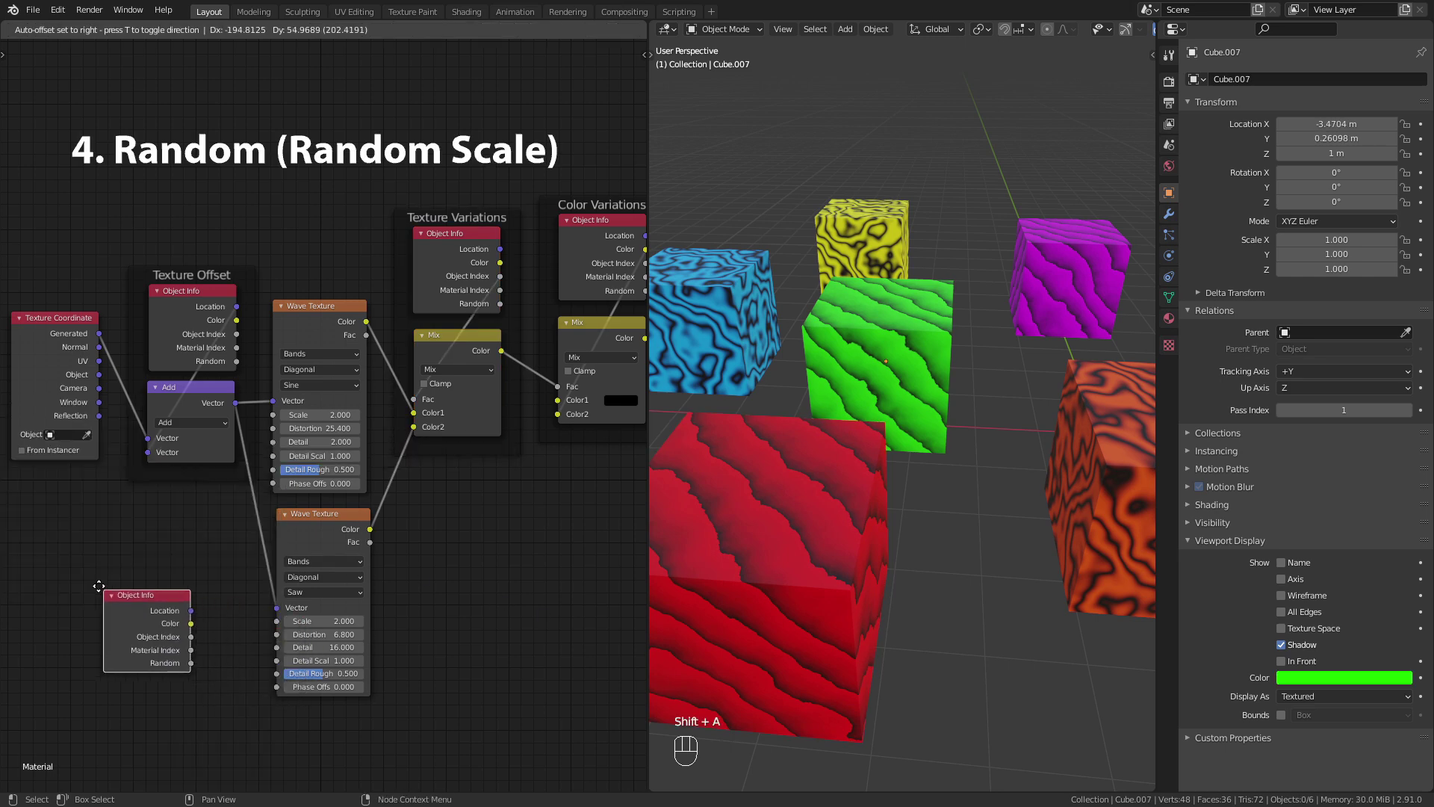
{"action": "left_click", "coordinate": [81, 584]}
{"action": "left_click", "coordinate": [157, 610], "text": "ctrl+shift"}
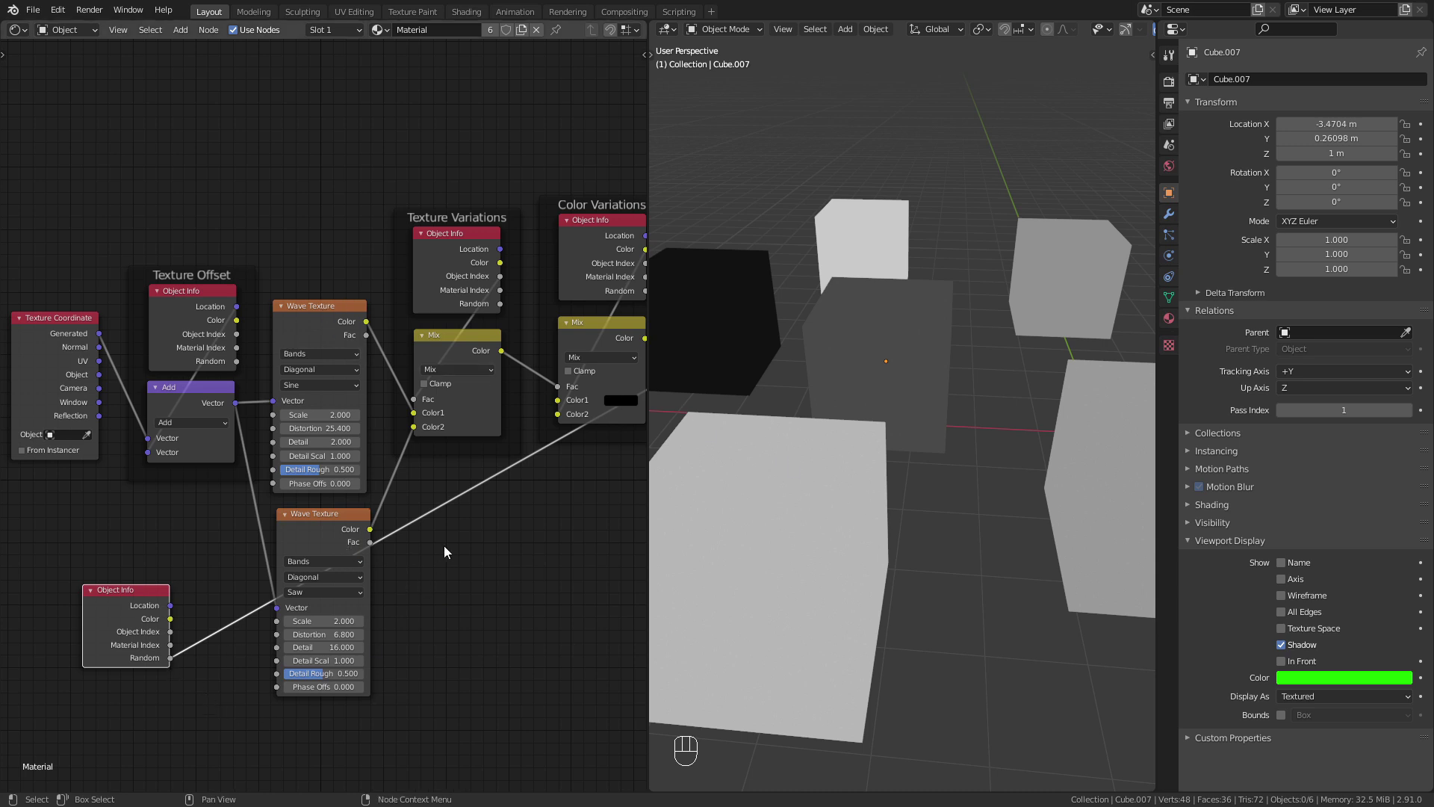
Step: Restore the material preview and connect Random to the Scale of both wave textures
{"action": "scroll", "coordinate": [448, 553], "scroll_direction": "down", "scroll_amount": 2}
{"action": "left_click", "coordinate": [550, 352], "text": "ctrl+shift"}
{"action": "scroll", "coordinate": [326, 599], "scroll_direction": "up", "scroll_amount": 2}
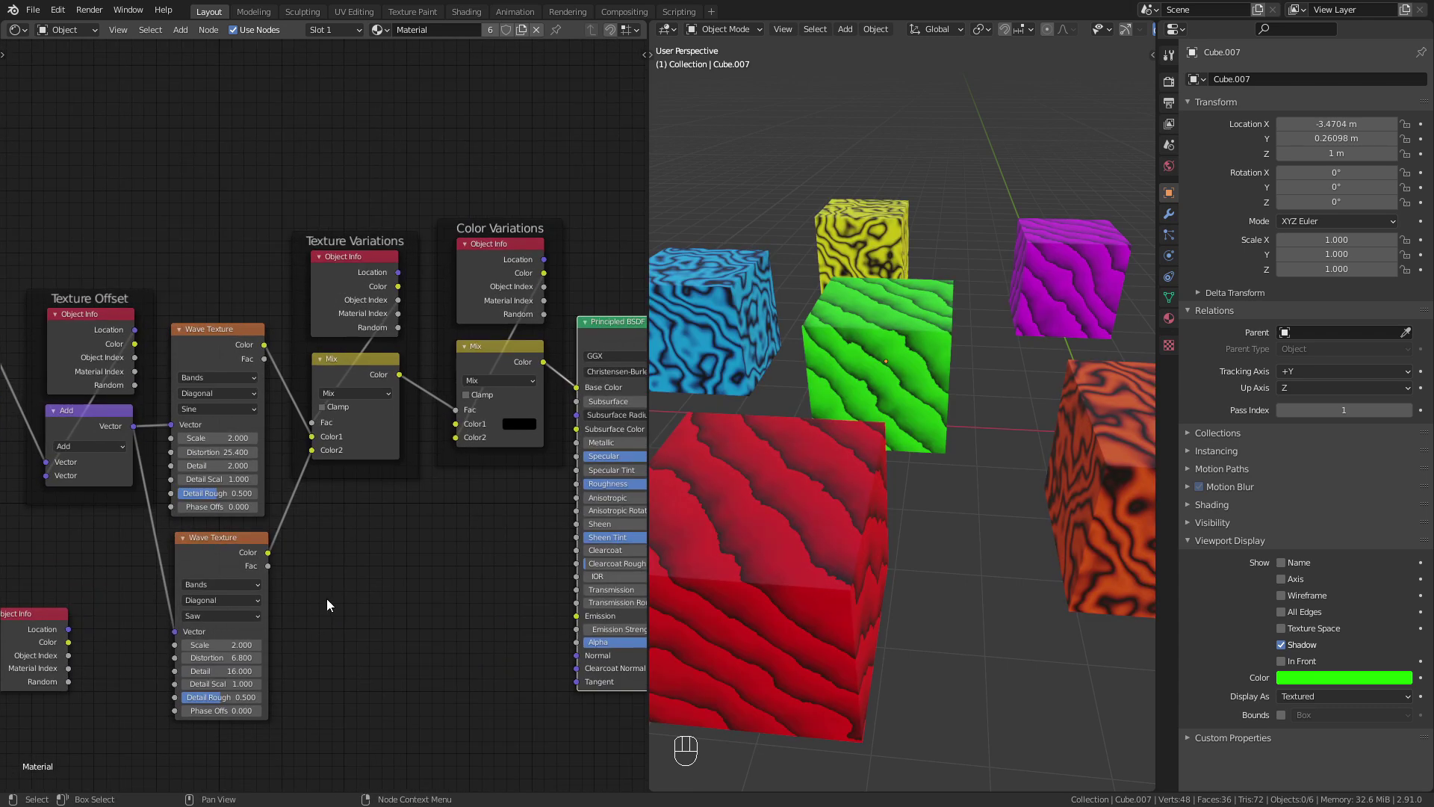
{"action": "middle_click_drag", "start_coordinate": [327, 605], "coordinate": [442, 549]}
{"action": "left_click_drag", "start_coordinate": [185, 632], "coordinate": [291, 595]}
{"action": "left_click_drag", "start_coordinate": [184, 632], "coordinate": [287, 389]}
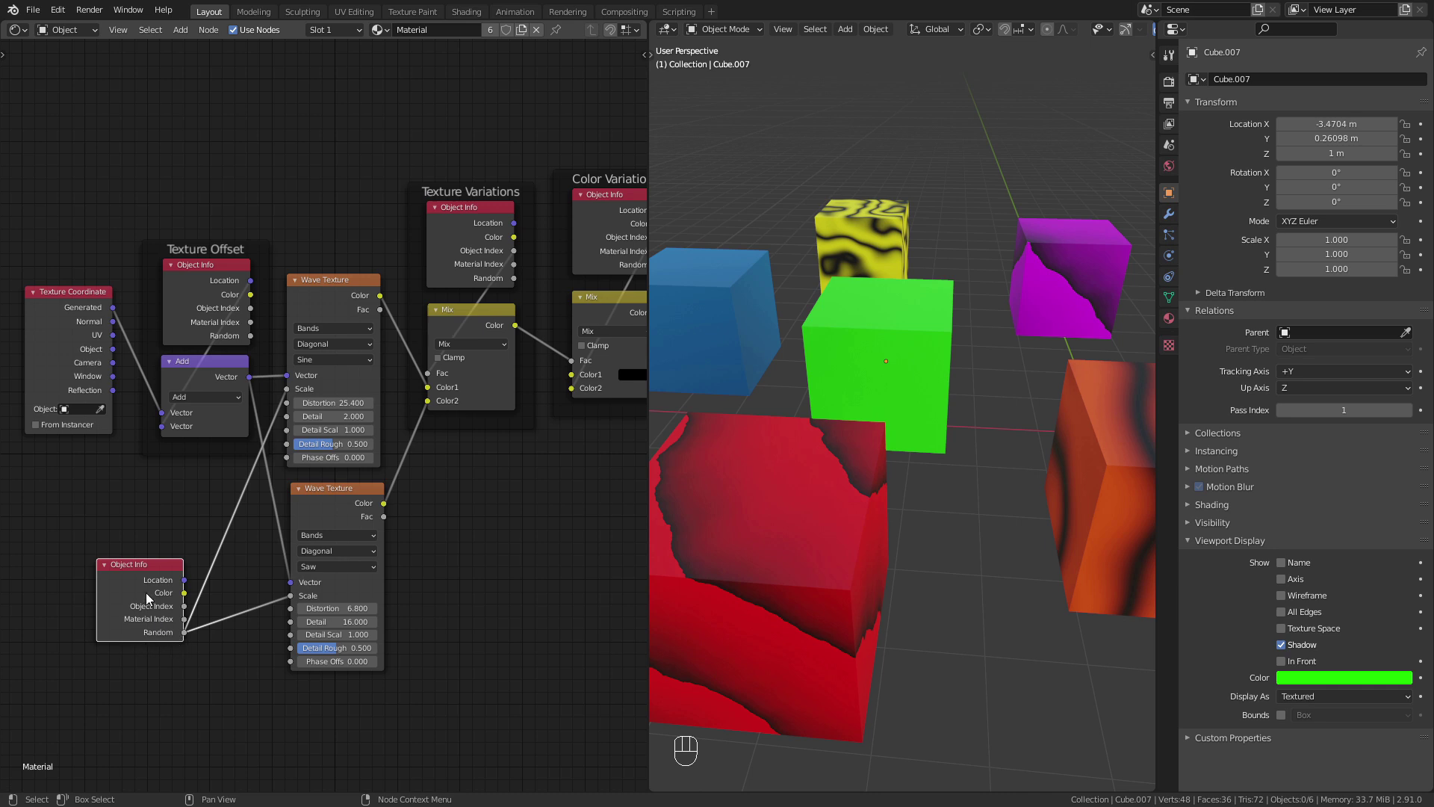
{"action": "left_click_drag", "start_coordinate": [142, 593], "coordinate": [106, 575]}
Step: Insert a Map Range node on the Random-to-Scale link with To Min 2 and To Max 8
{"action": "key", "text": "shift+a"}
{"action": "mouse_move", "coordinate": [208, 743]}
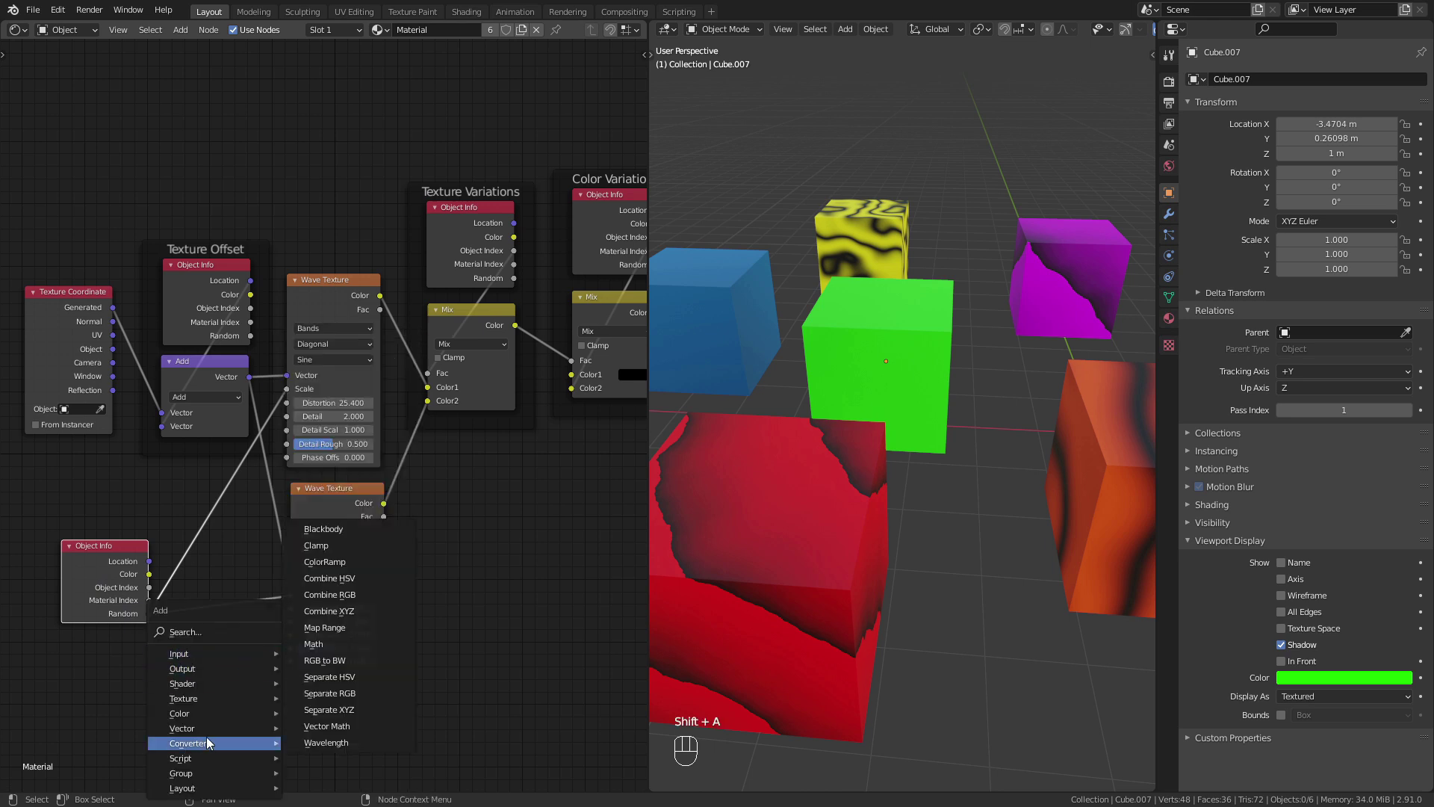
{"action": "left_click", "coordinate": [327, 628]}
{"action": "left_click", "coordinate": [199, 587]}
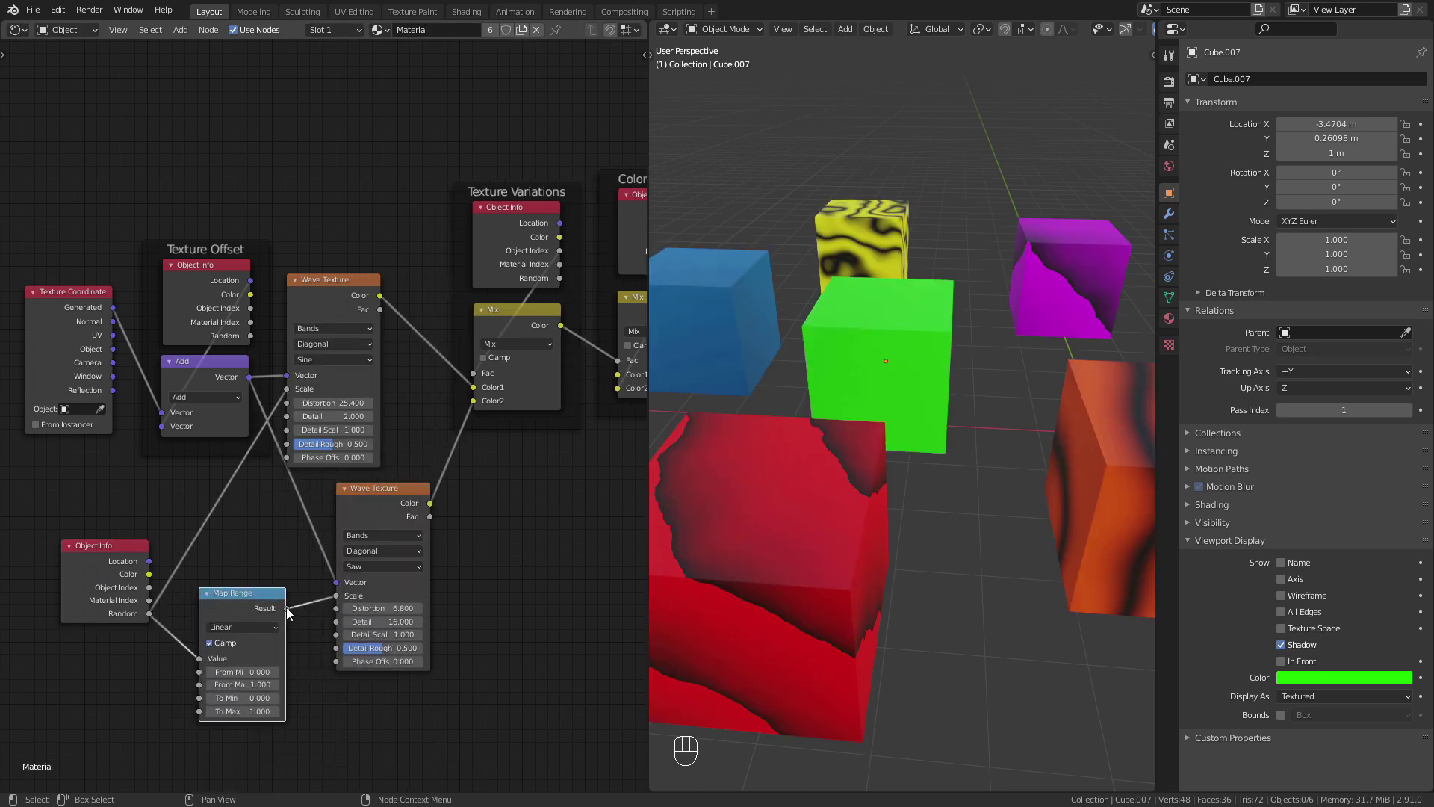
{"action": "left_click_drag", "start_coordinate": [206, 614], "coordinate": [190, 571]}
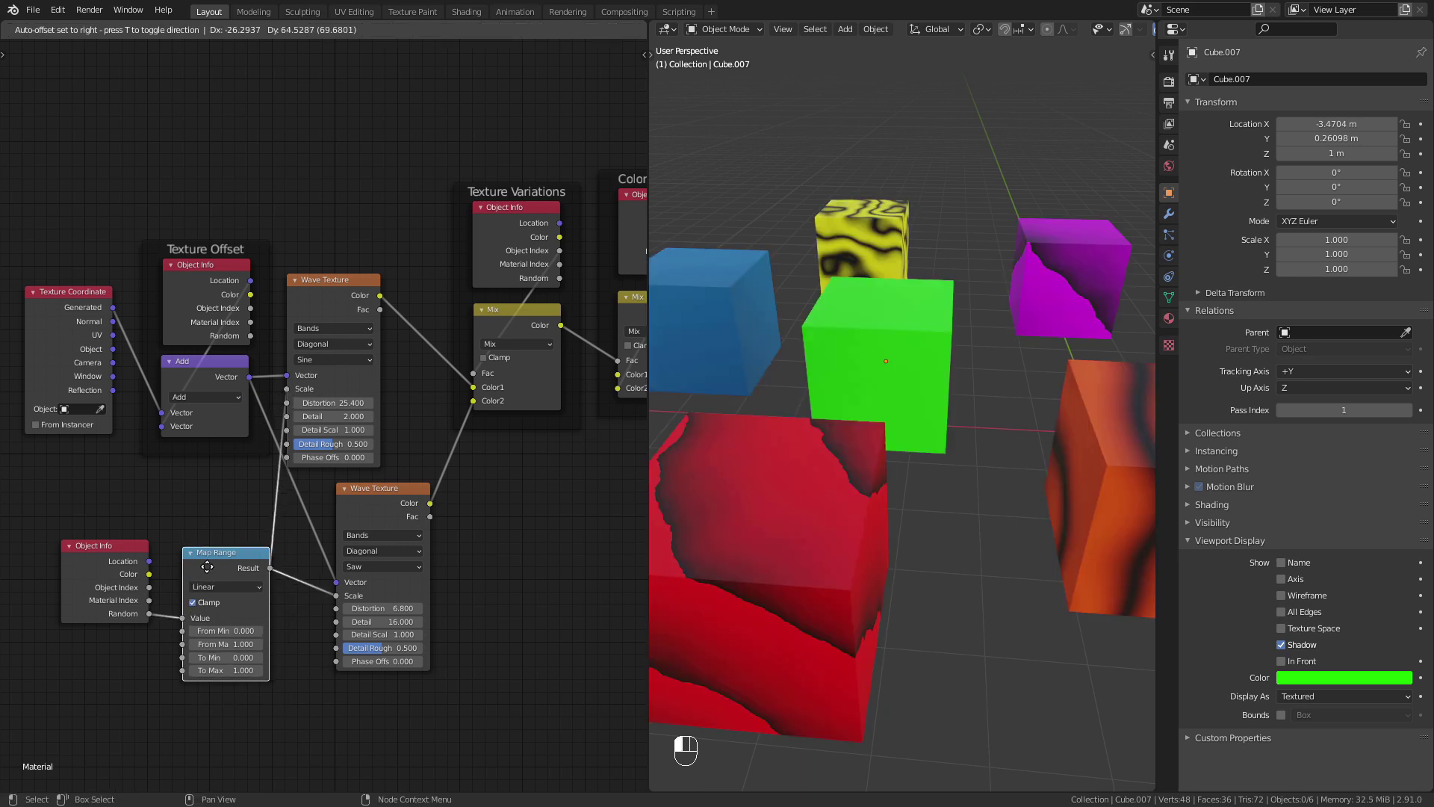
{"action": "left_click", "coordinate": [224, 655]}
{"action": "type", "text": "0.0"}
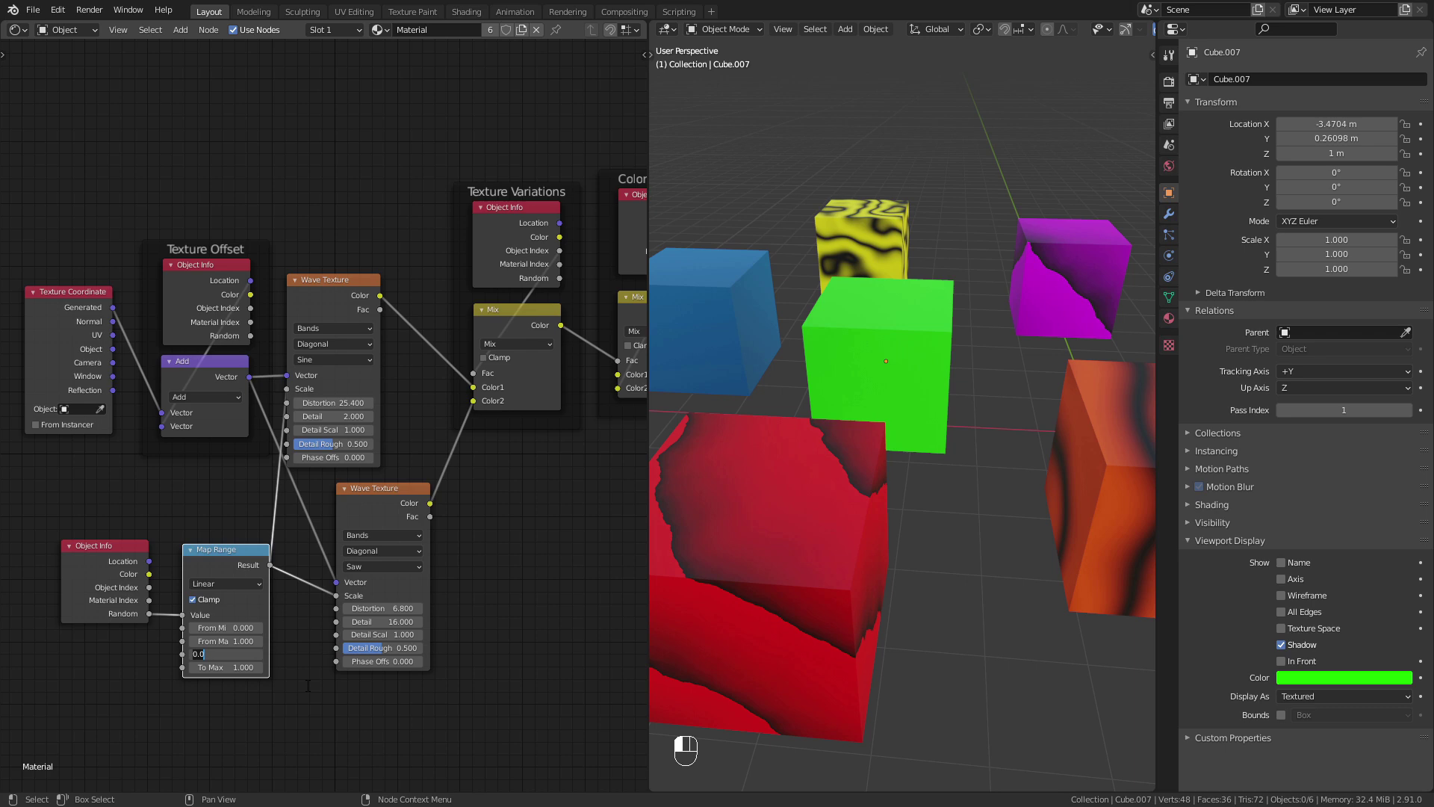
{"action": "key", "text": "Tab"}
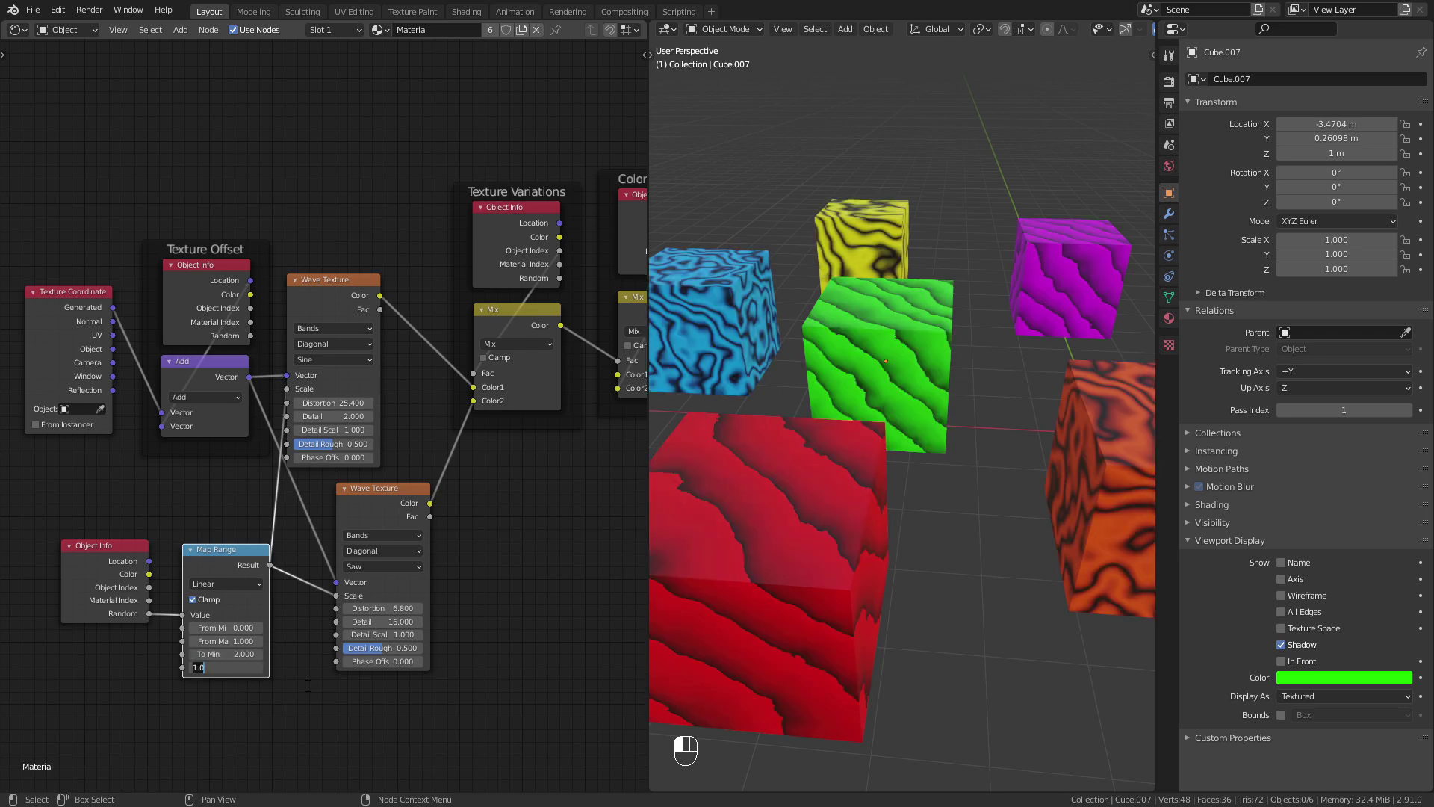
{"action": "key", "text": "Return"}
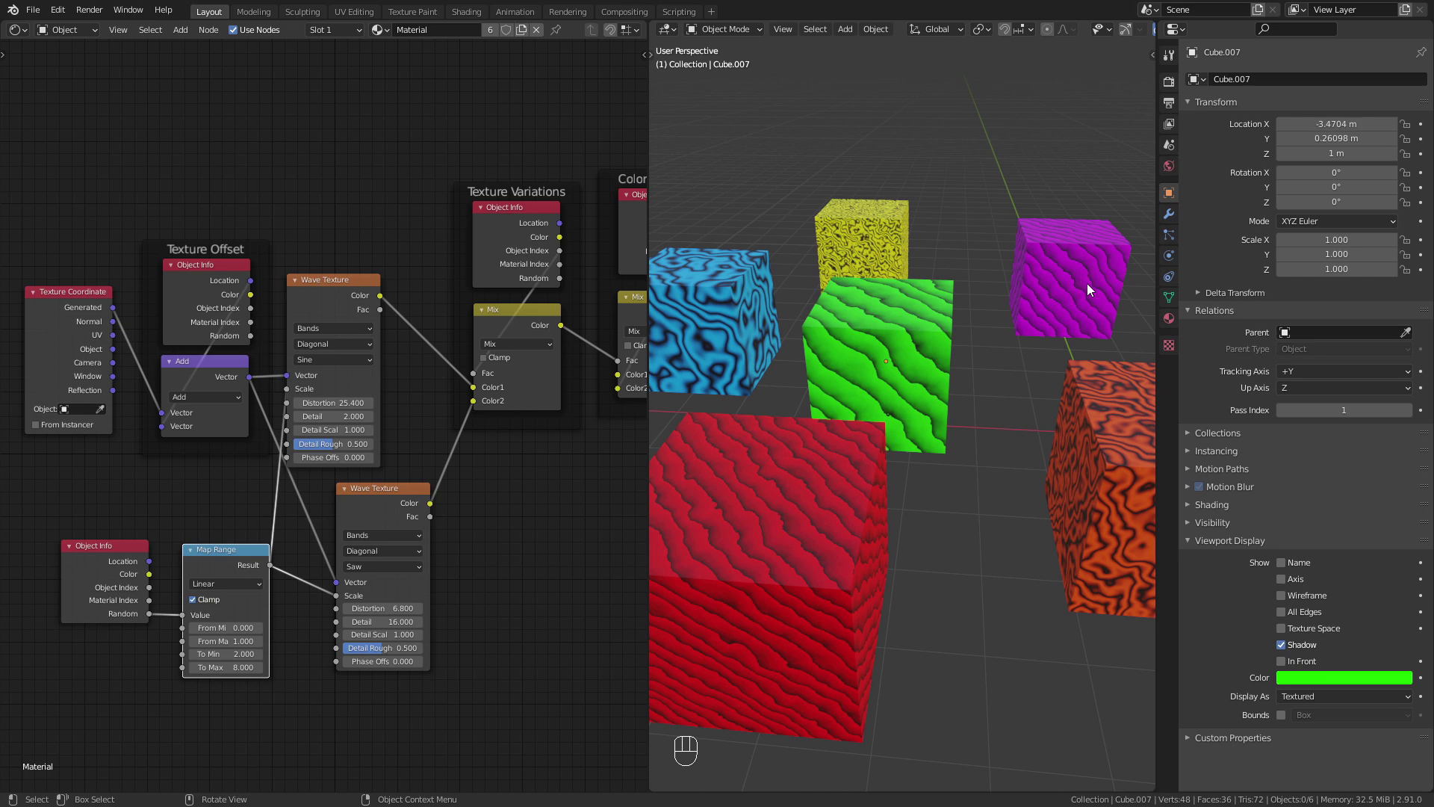
Step: Frame the Object Info and Map Range nodes as 'Scale Randomness' and tidy the node layout
{"action": "left_click_drag", "start_coordinate": [40, 502], "coordinate": [239, 704]}
{"action": "key", "text": "ctrl+j"}
{"action": "key", "text": "F2"}
{"action": "type", "text": "Scale Randomness"}
{"action": "key", "text": "Return"}
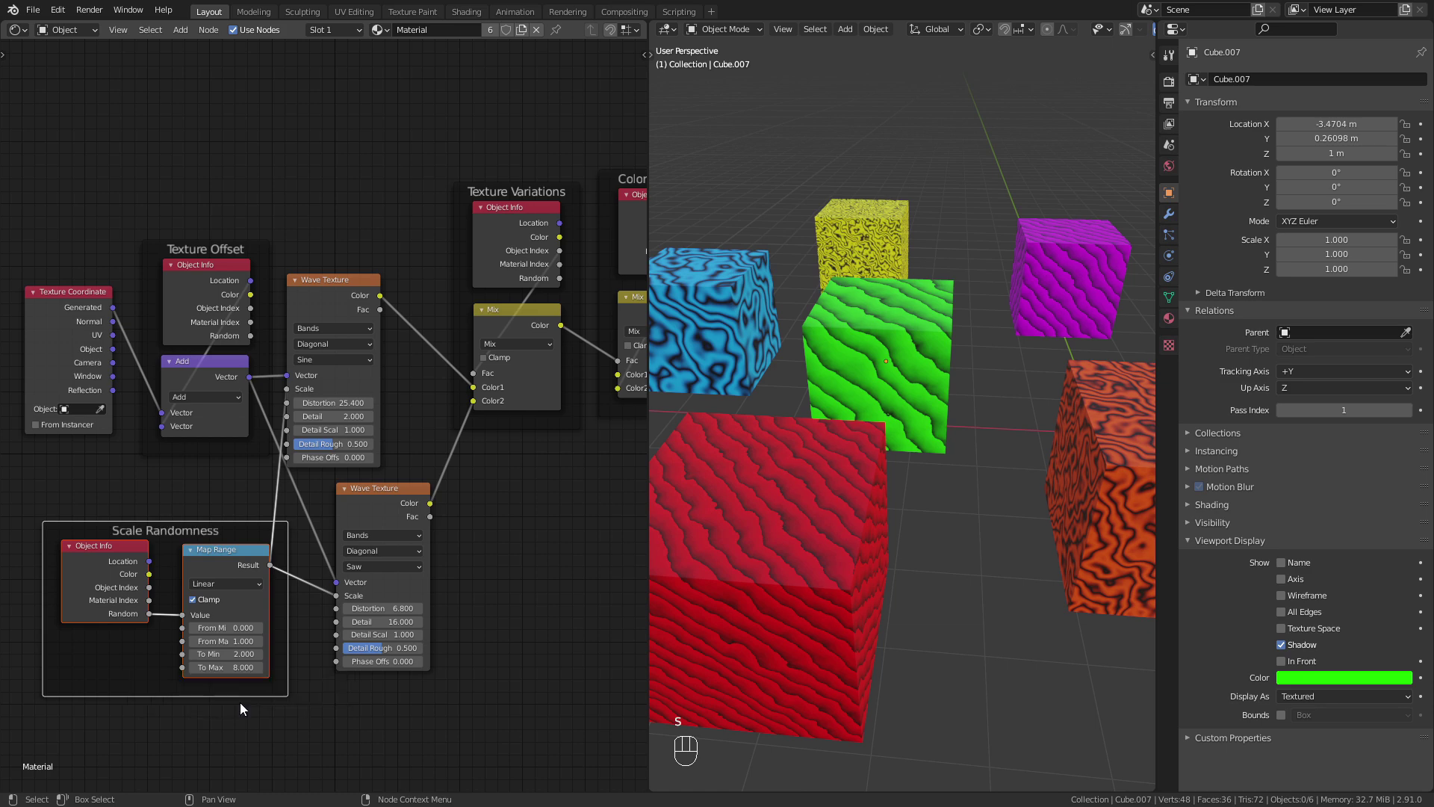
{"action": "left_click_drag", "start_coordinate": [329, 279], "coordinate": [376, 279]}
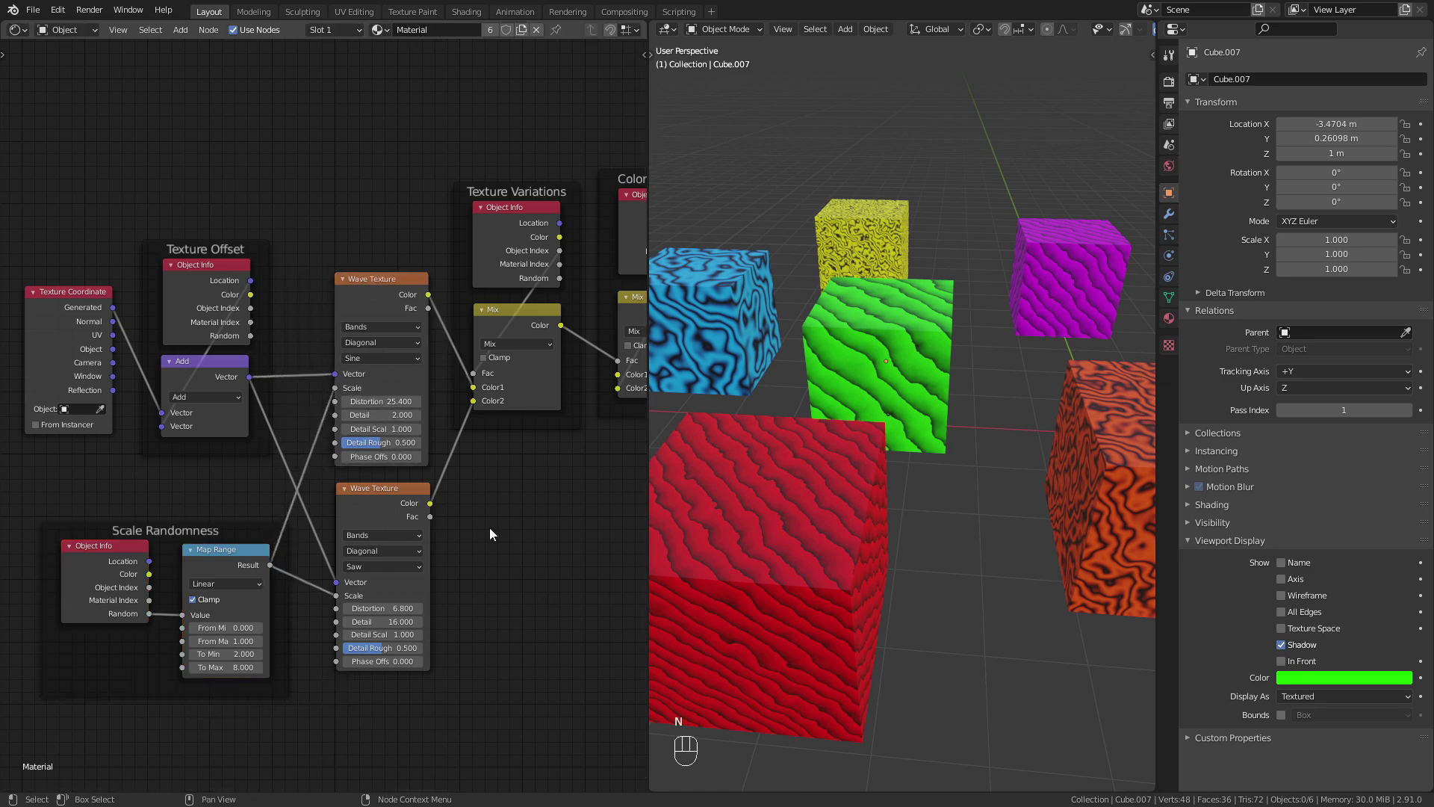
{"action": "middle_click_drag", "start_coordinate": [514, 525], "coordinate": [162, 788]}
Step: Add an Object Info node and preview its Random output on the cubes
{"action": "key", "text": "shift+a"}
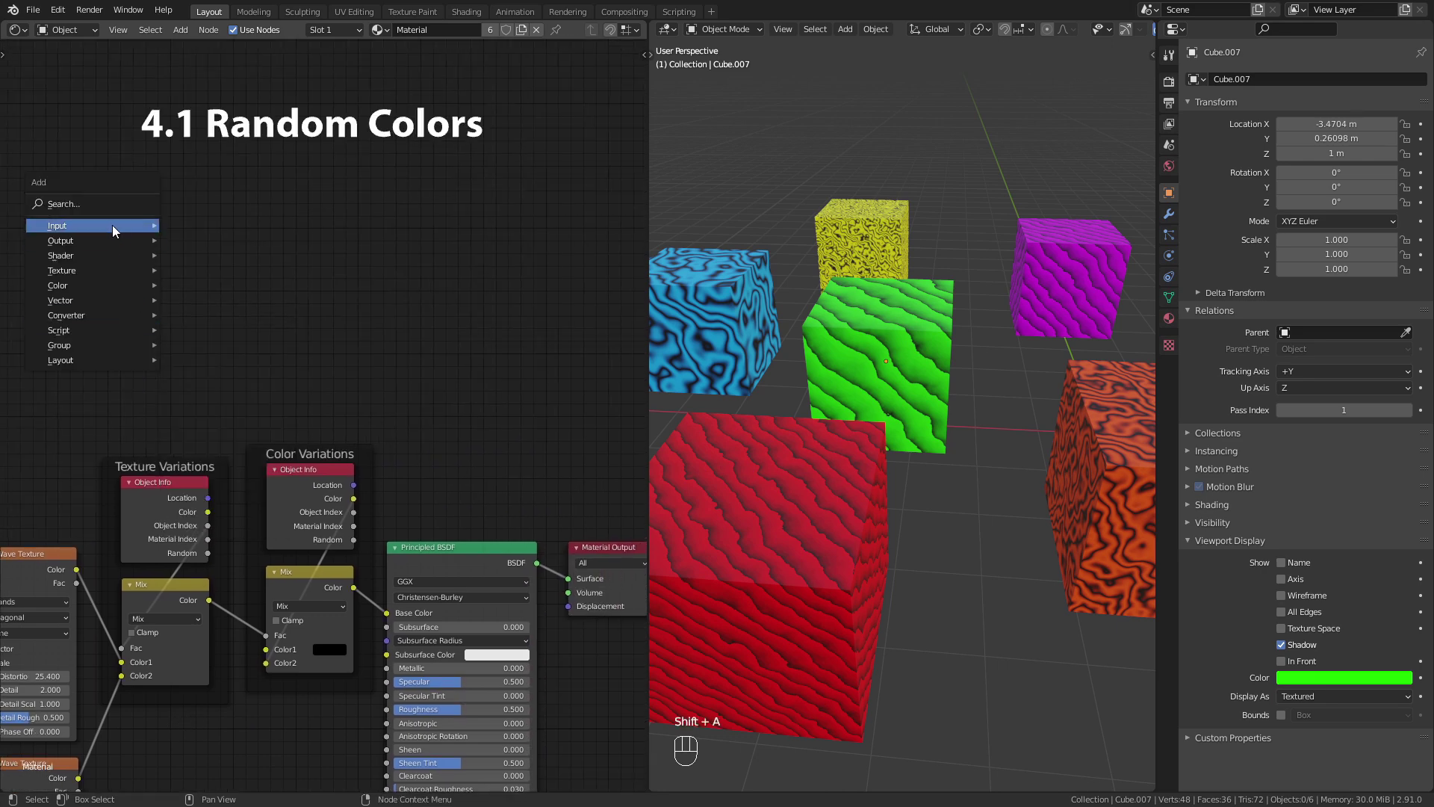
{"action": "mouse_move", "coordinate": [112, 225]}
{"action": "left_click", "coordinate": [224, 394]}
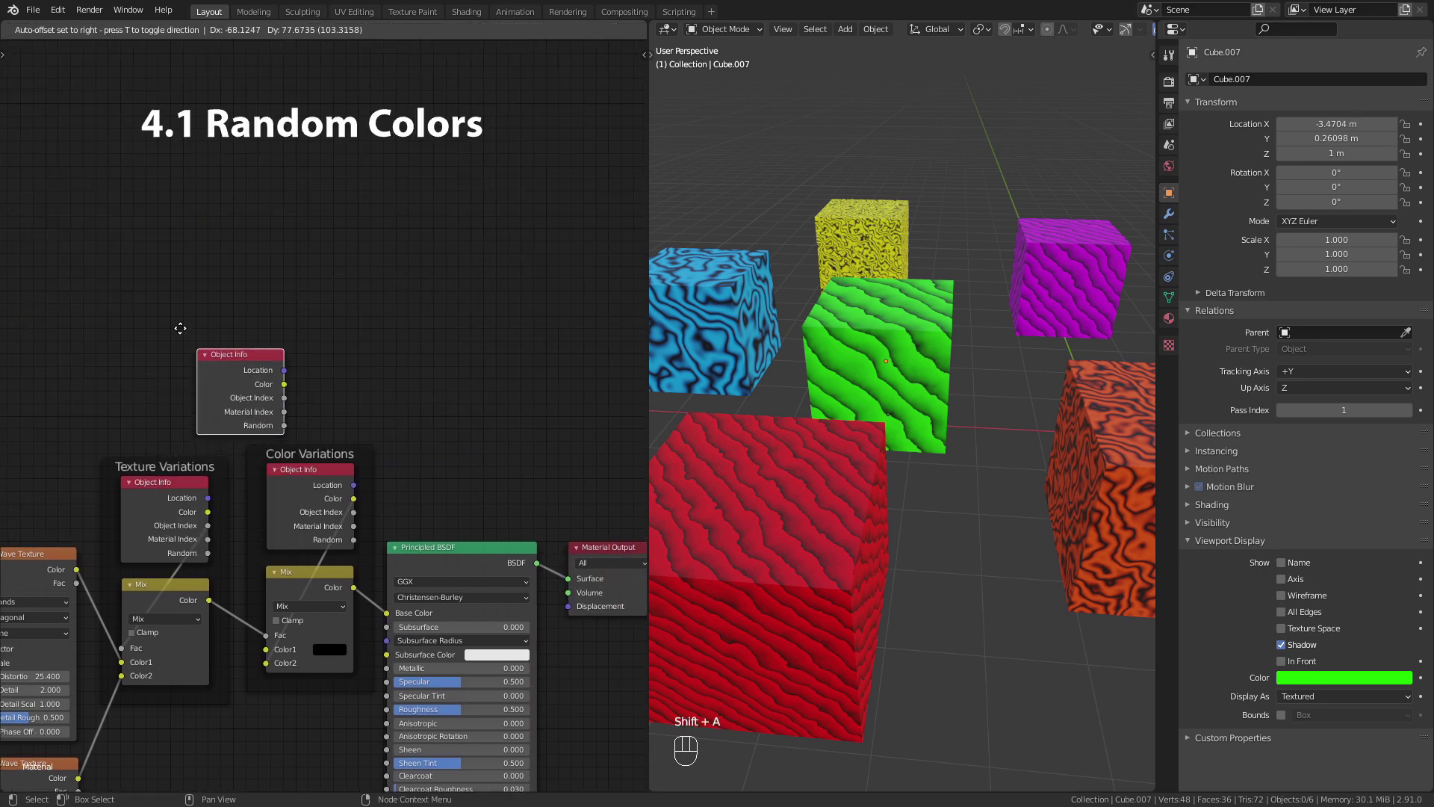
{"action": "left_click", "coordinate": [180, 322]}
{"action": "left_click", "coordinate": [198, 324], "text": "ctrl+shift"}
{"action": "left_click", "coordinate": [197, 326], "text": "ctrl+shift"}
{"action": "left_click", "coordinate": [197, 325], "text": "ctrl+shift"}
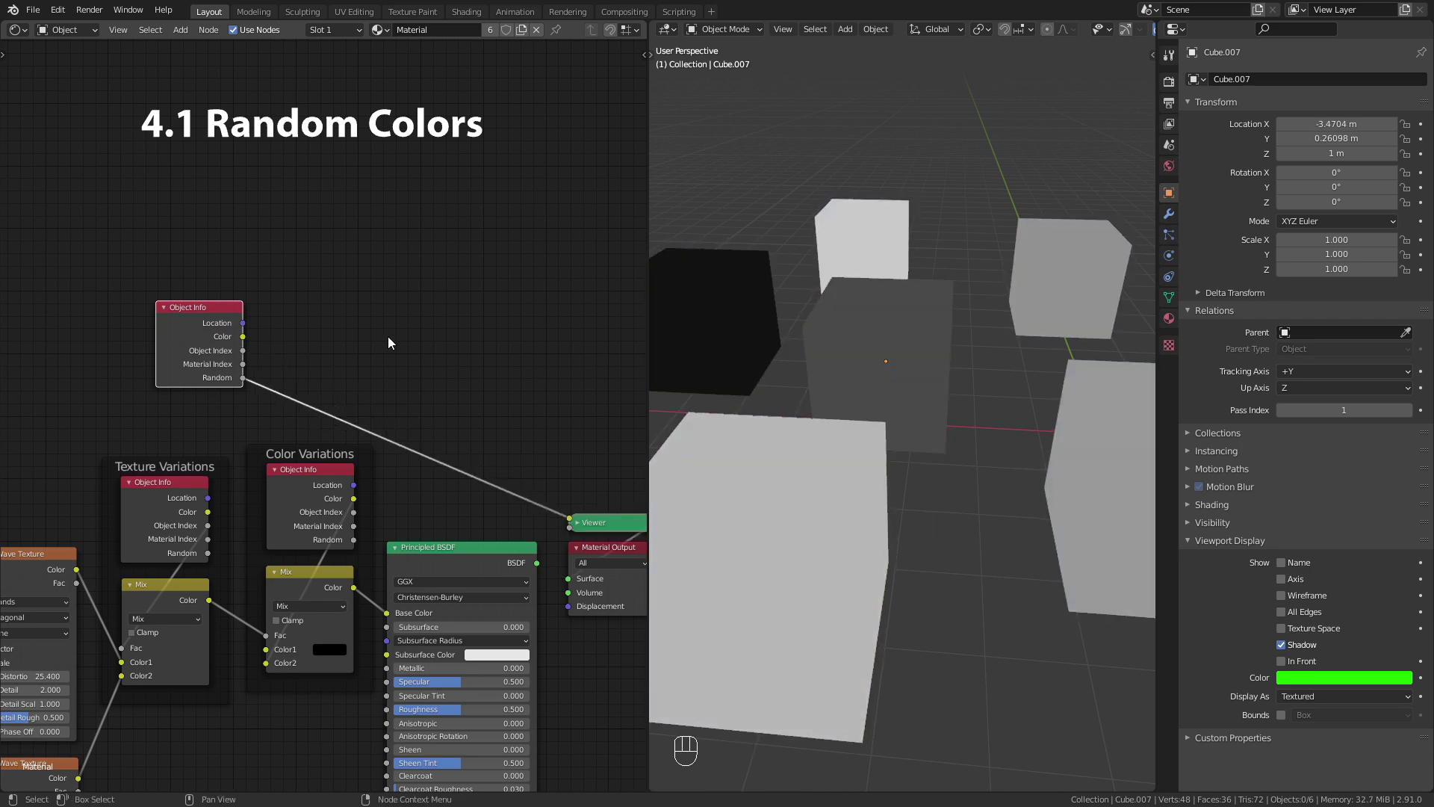
Step: Insert a ColorRamp on the preview link with a cyan left stop and orange right stop
{"action": "key", "text": "shift+a"}
{"action": "mouse_move", "coordinate": [378, 432]}
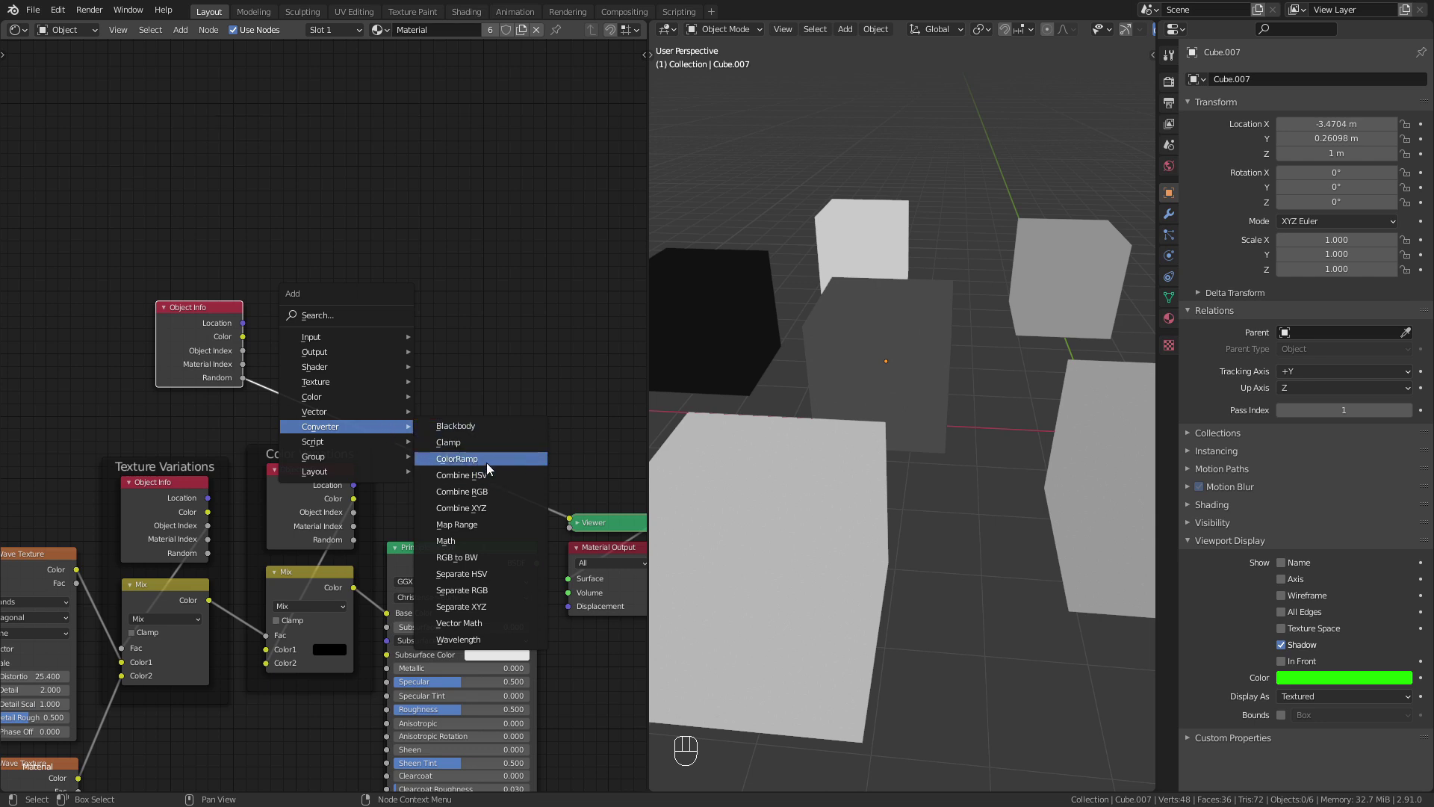
{"action": "left_click", "coordinate": [456, 458]}
{"action": "left_click", "coordinate": [368, 289]}
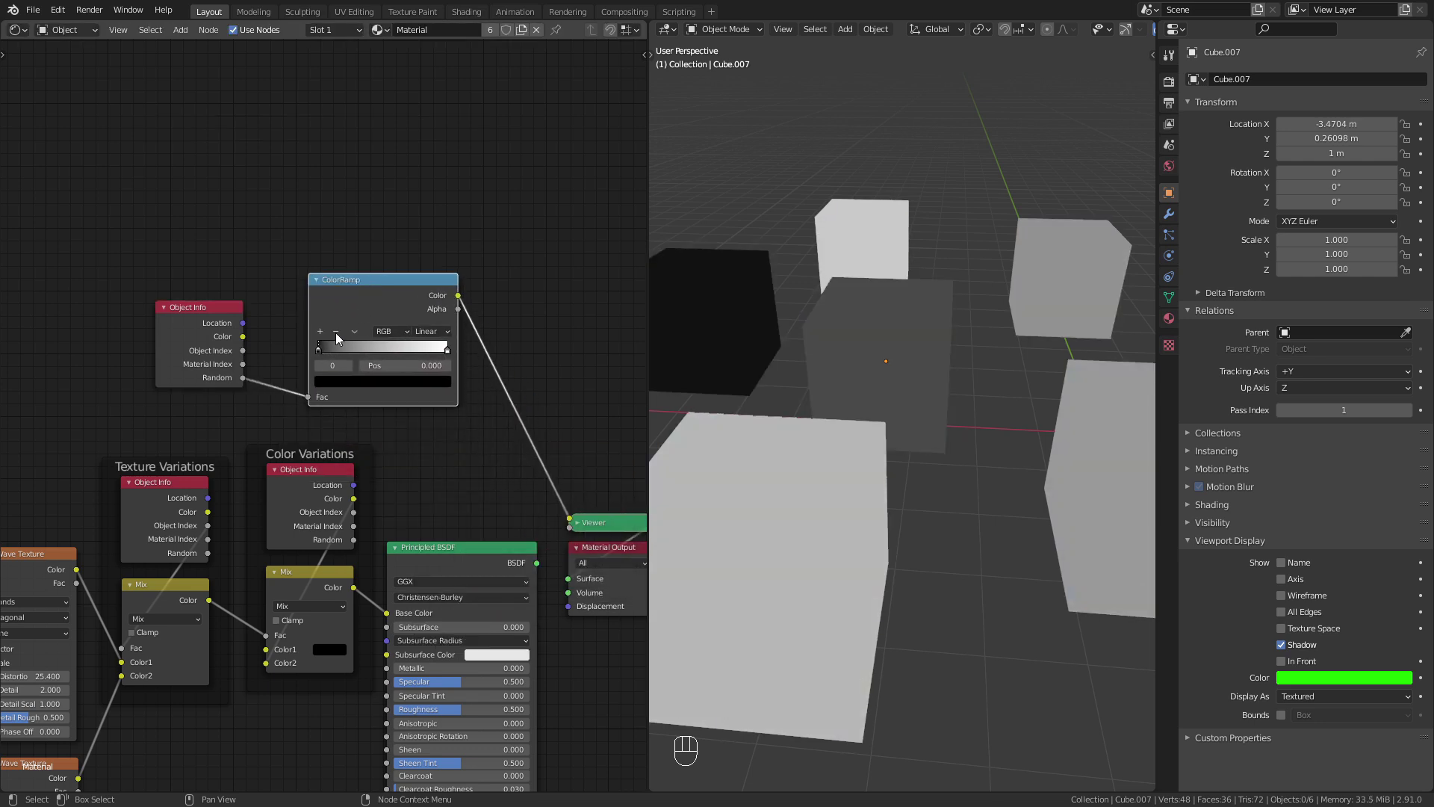
{"action": "left_click", "coordinate": [341, 384]}
{"action": "left_click_drag", "start_coordinate": [423, 287], "coordinate": [422, 203]}
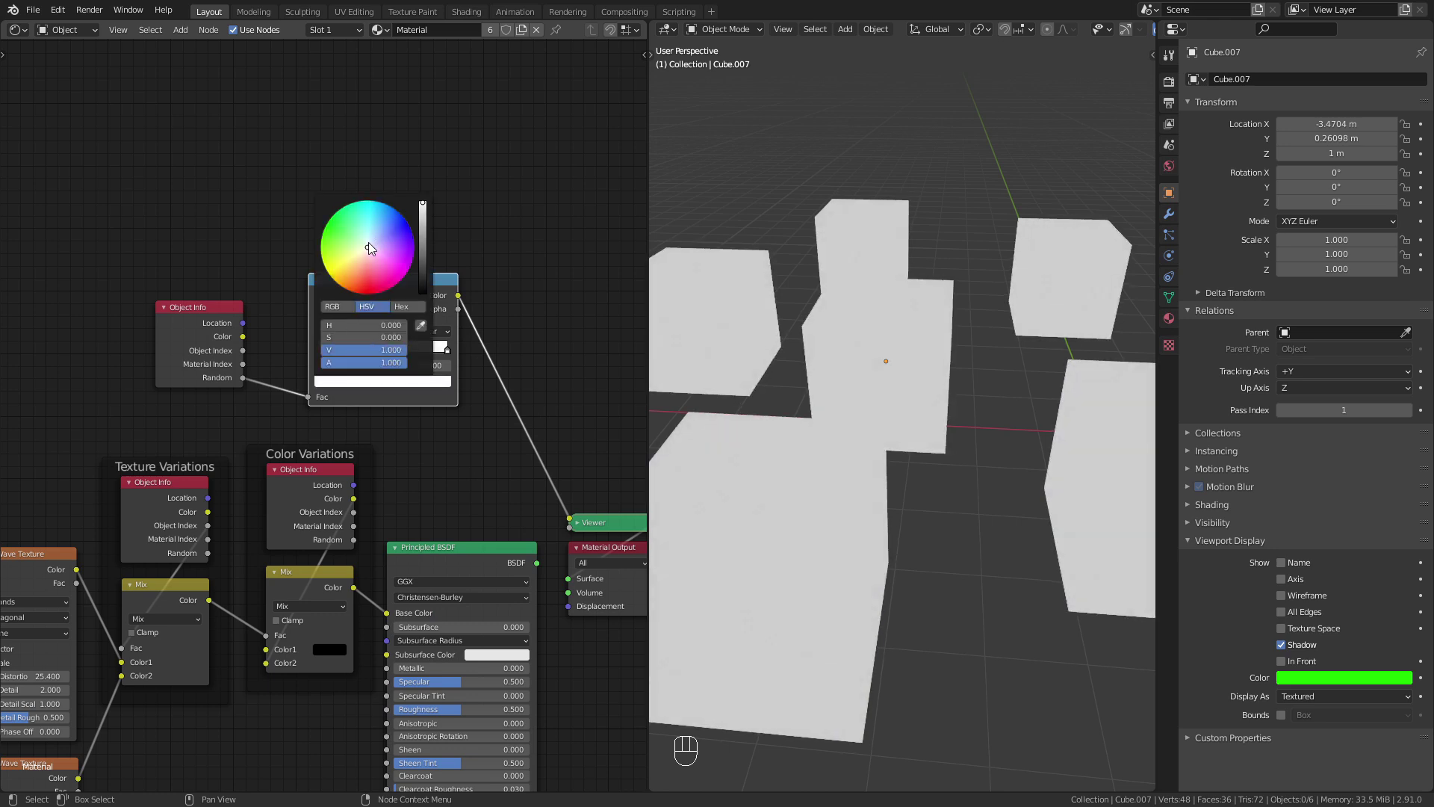
{"action": "left_click_drag", "start_coordinate": [369, 246], "coordinate": [358, 202]}
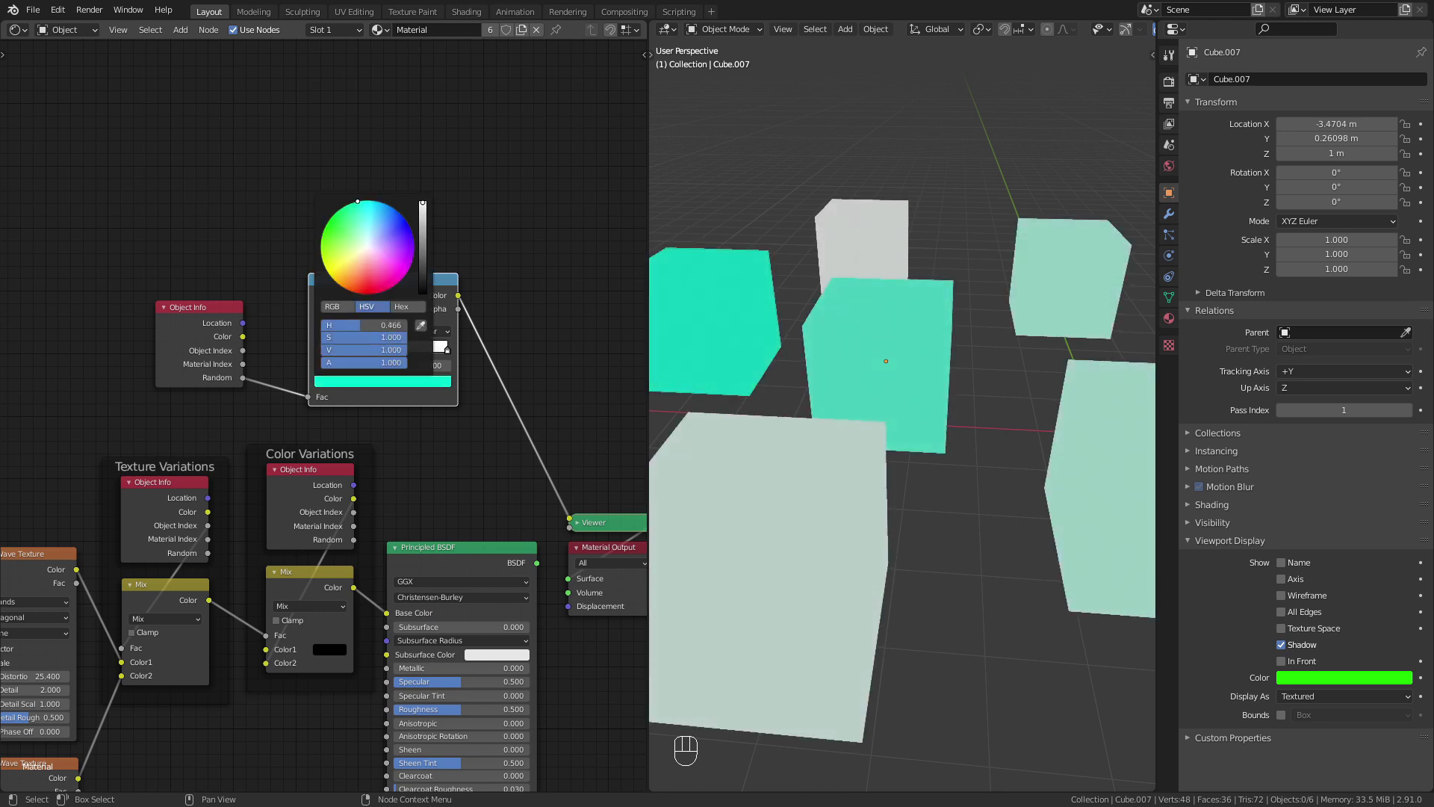
{"action": "left_click", "coordinate": [447, 351]}
{"action": "left_click", "coordinate": [433, 390]}
{"action": "left_click_drag", "start_coordinate": [368, 246], "coordinate": [348, 290]}
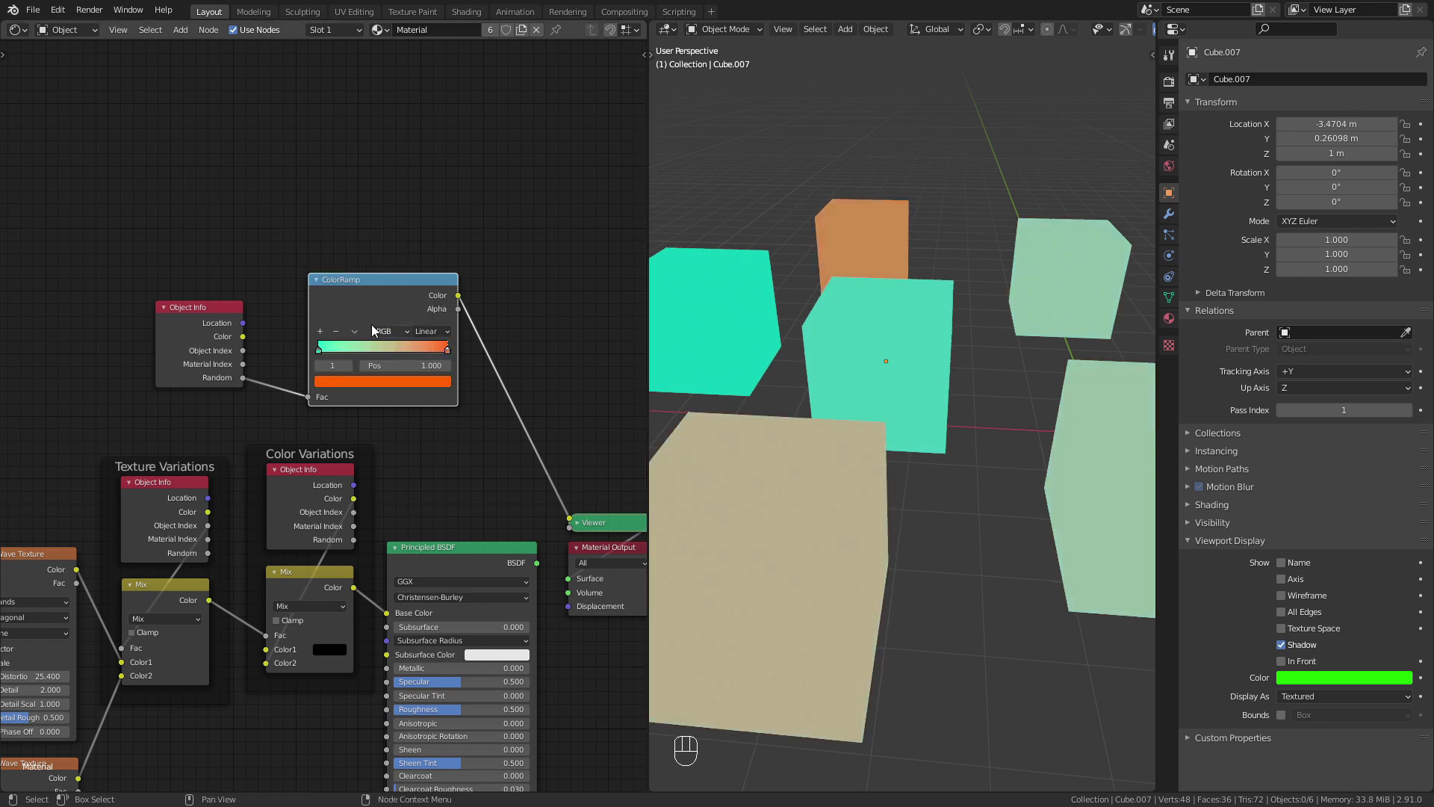
Step: Add a magenta middle stop and a green stop at 0.250 to the ramp
{"action": "left_click", "coordinate": [320, 331]}
{"action": "left_click", "coordinate": [375, 386]}
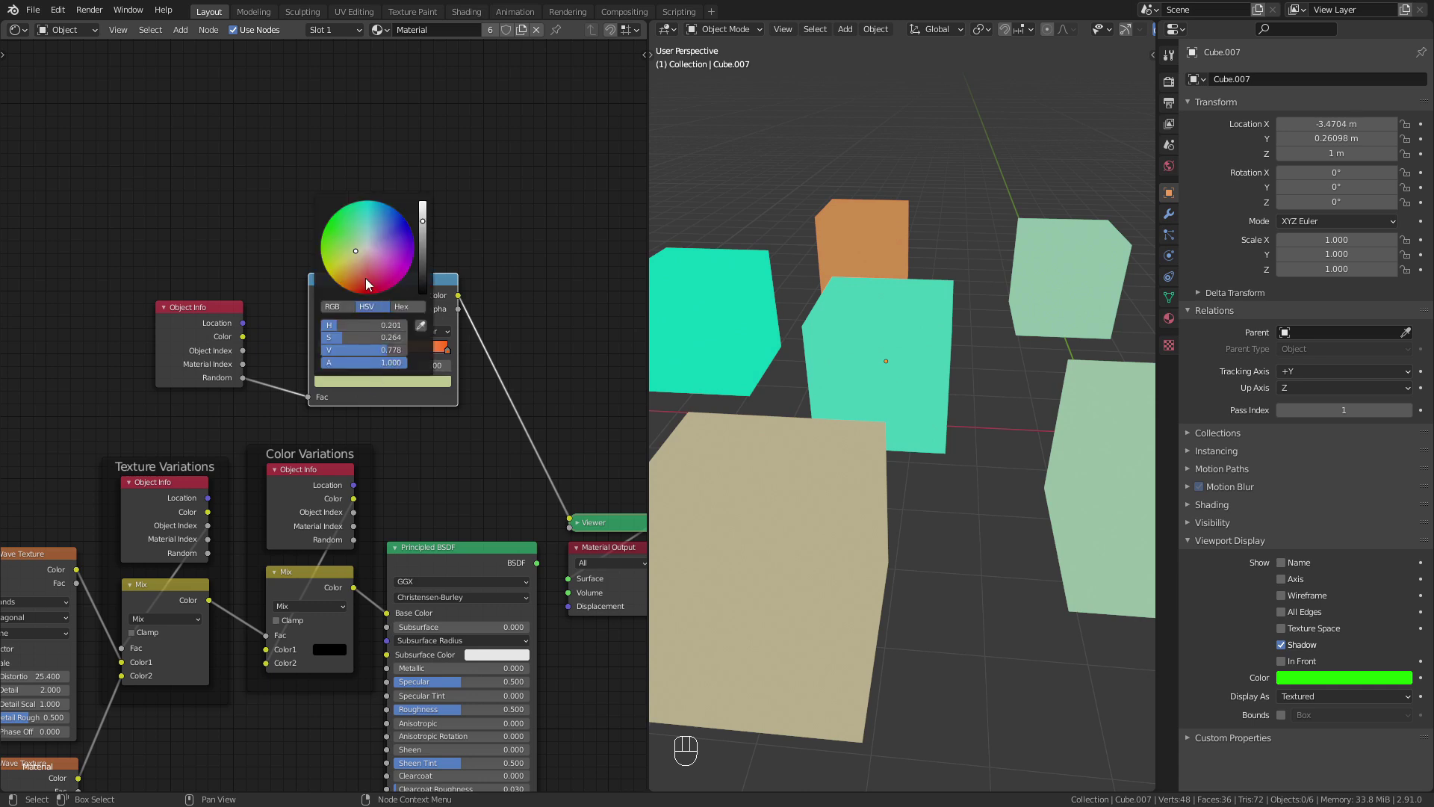
{"action": "left_click_drag", "start_coordinate": [360, 263], "coordinate": [406, 274]}
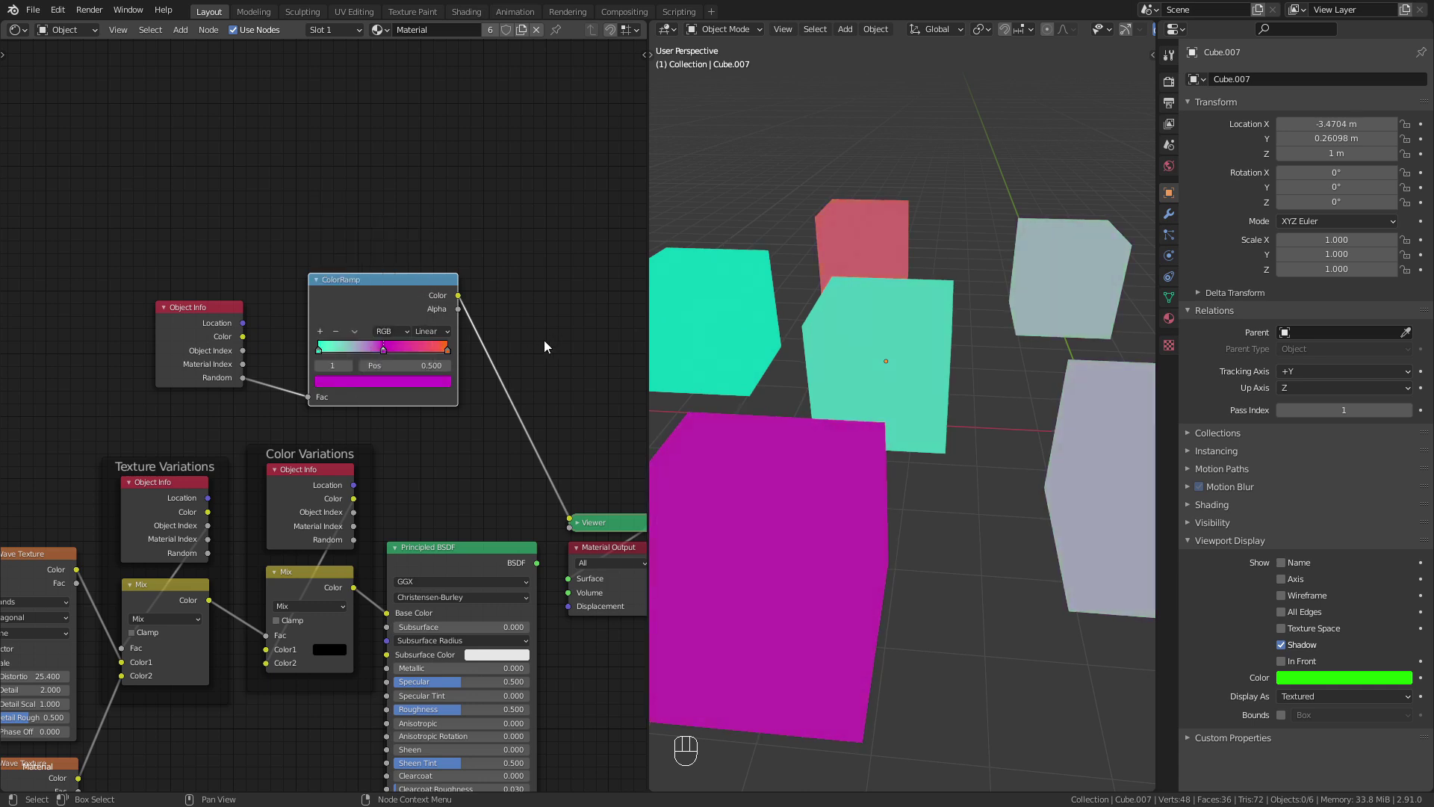
{"action": "left_click", "coordinate": [320, 331]}
{"action": "left_click", "coordinate": [362, 382]}
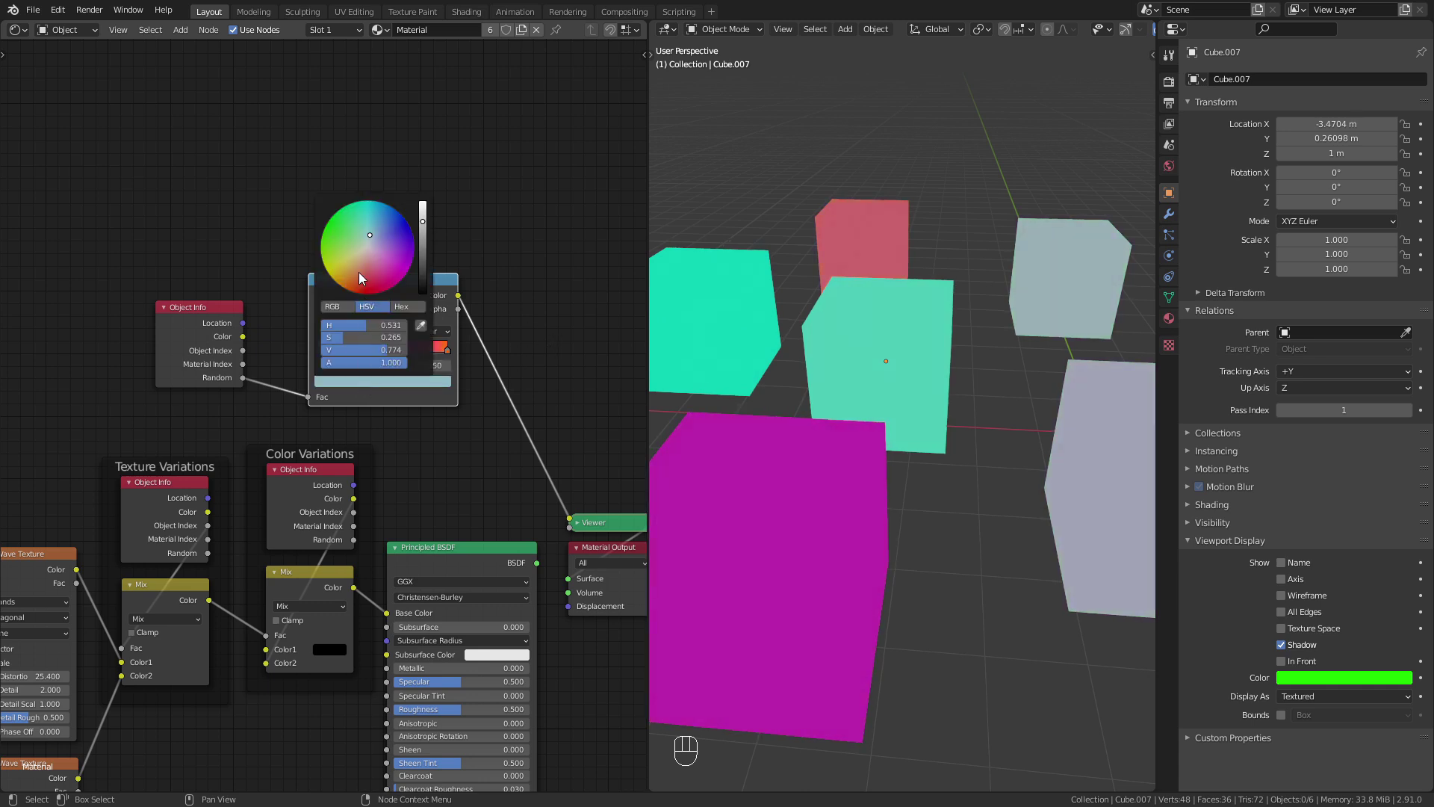
{"action": "left_click_drag", "start_coordinate": [370, 234], "coordinate": [321, 238]}
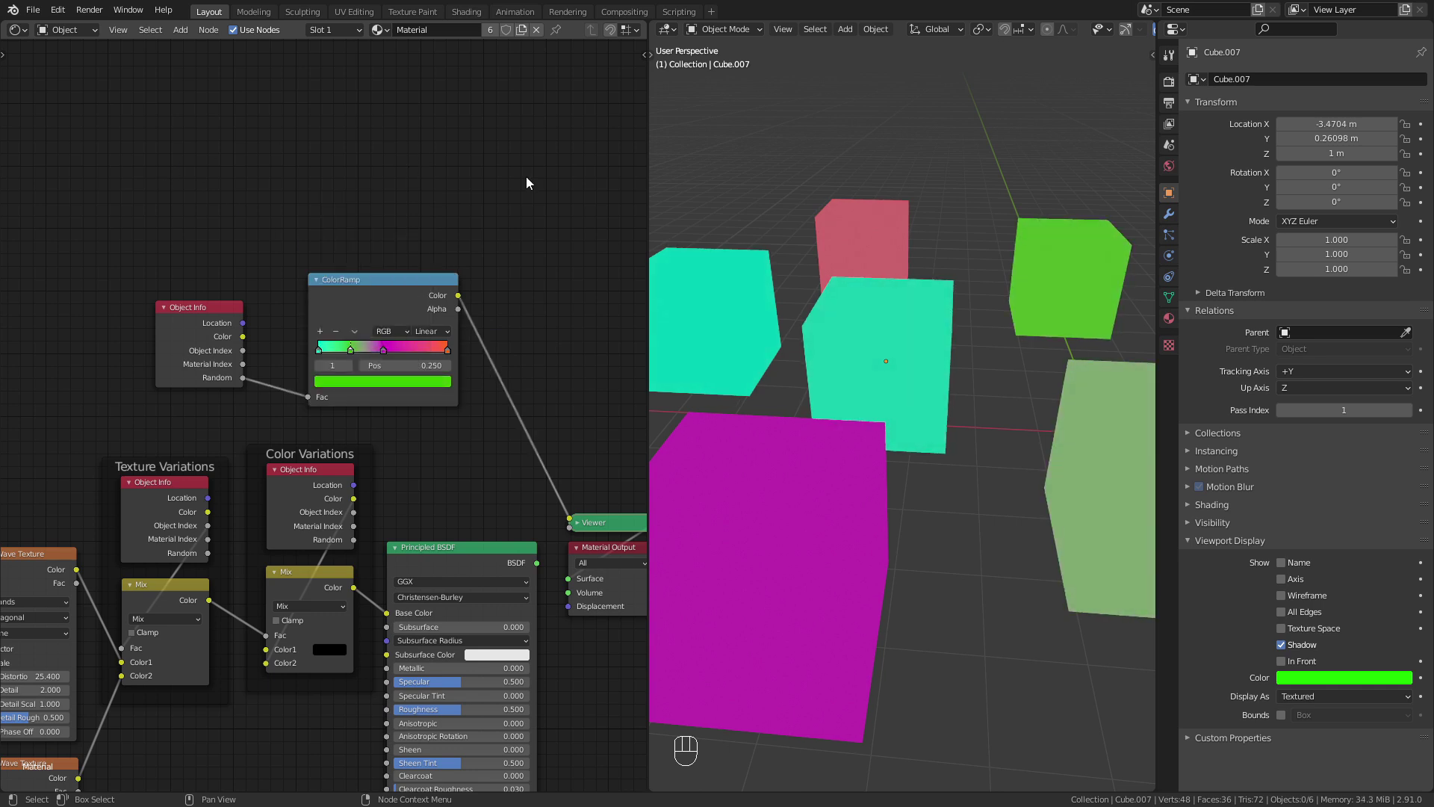
Step: Reset the ColorRamp and switch it to HSV mode with Far hue interpolation
{"action": "key", "text": "BackSpace"}
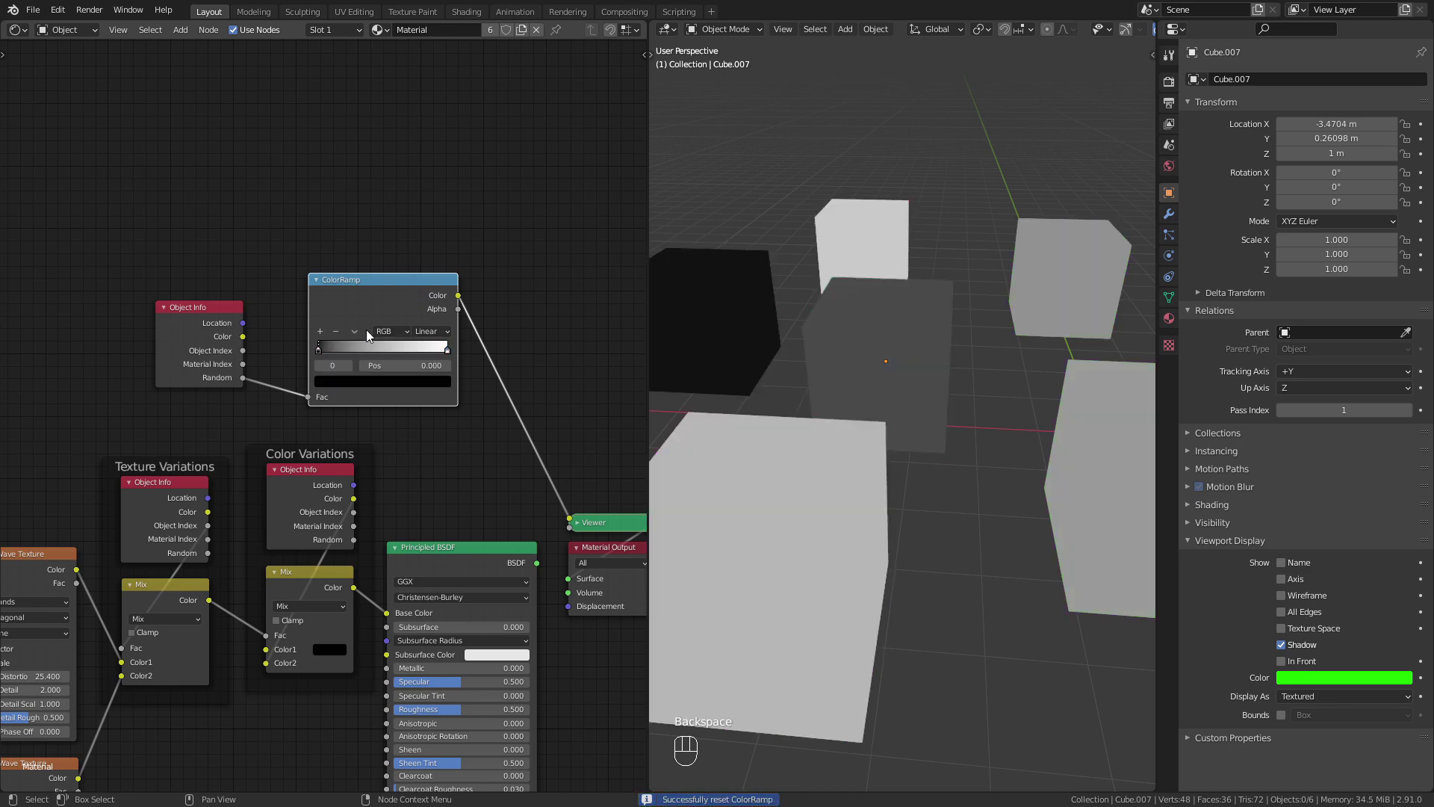
{"action": "left_click", "coordinate": [397, 330]}
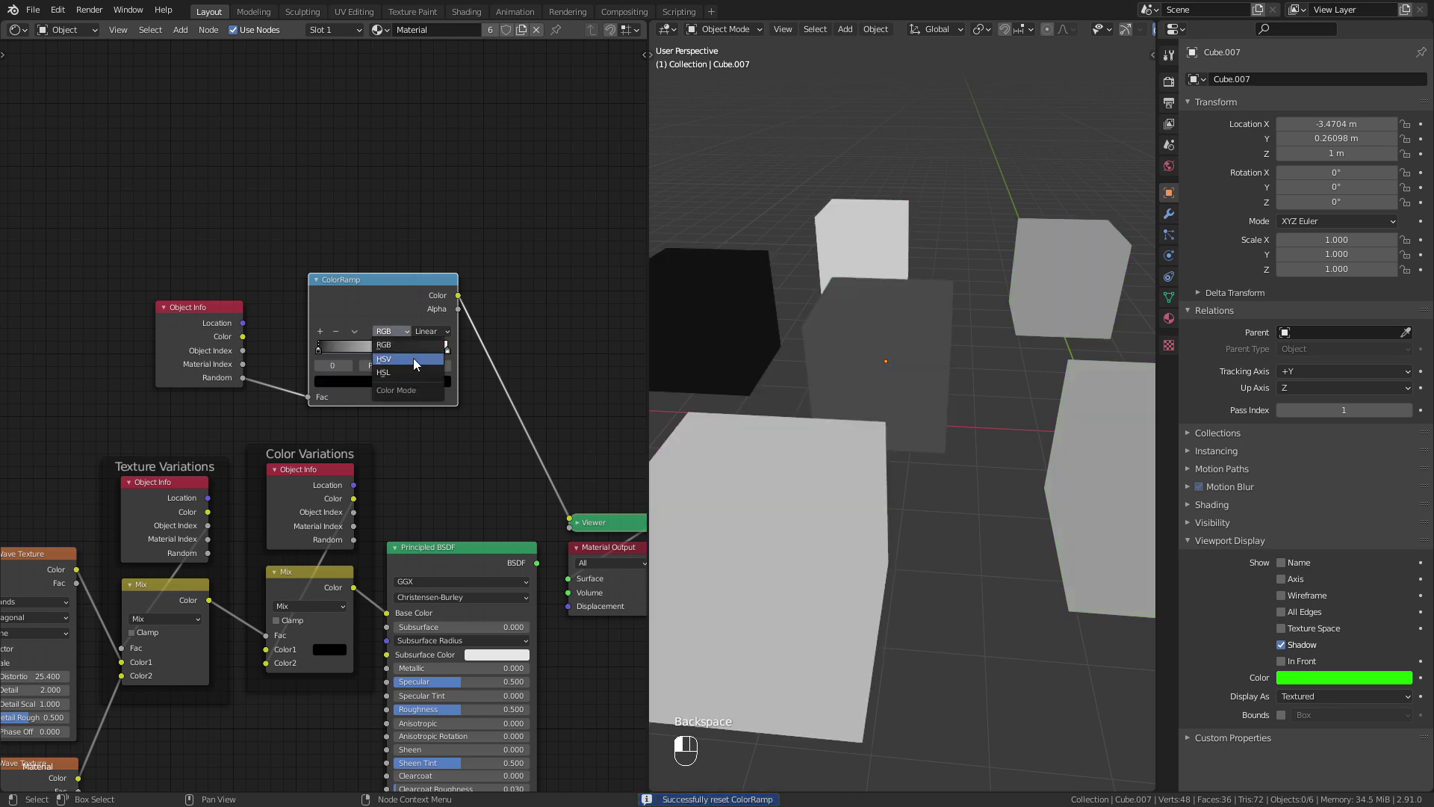
{"action": "scroll", "coordinate": [469, 316], "scroll_direction": "up", "scroll_amount": 3}
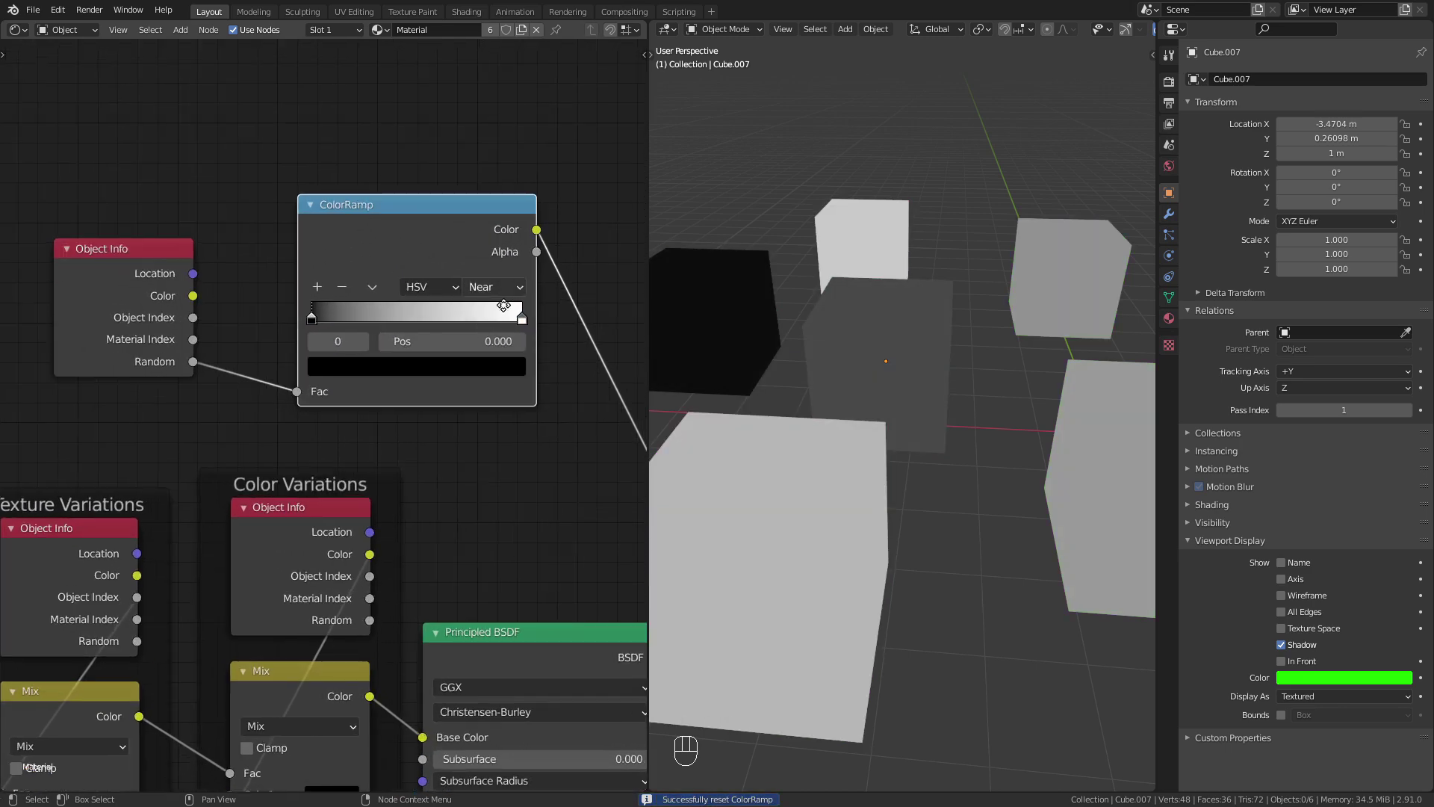
{"action": "left_click", "coordinate": [474, 347]}
{"action": "left_click", "coordinate": [478, 396]}
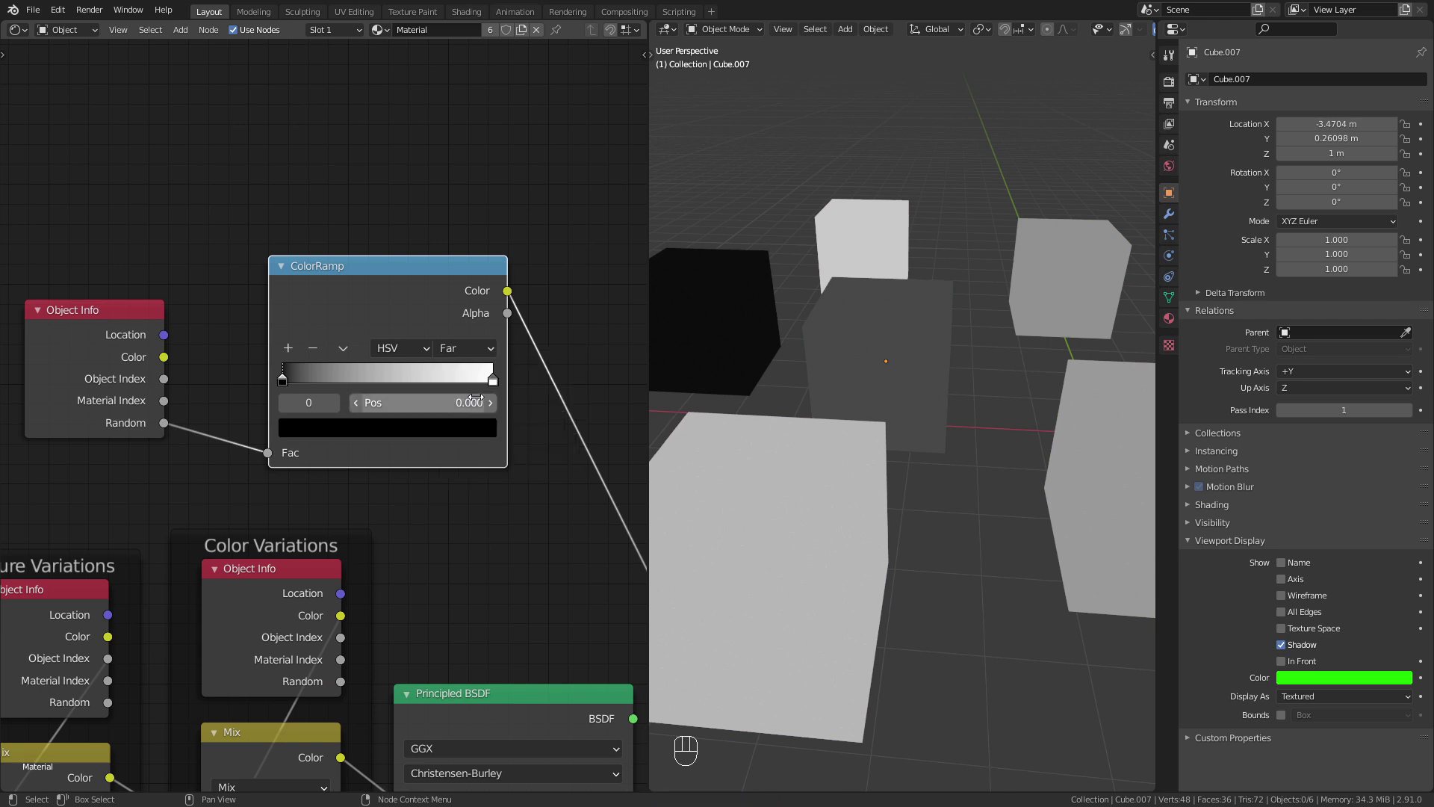
Step: Set both ramp stops to full-value, fully saturated red for a rainbow sweep
{"action": "left_click", "coordinate": [438, 430]}
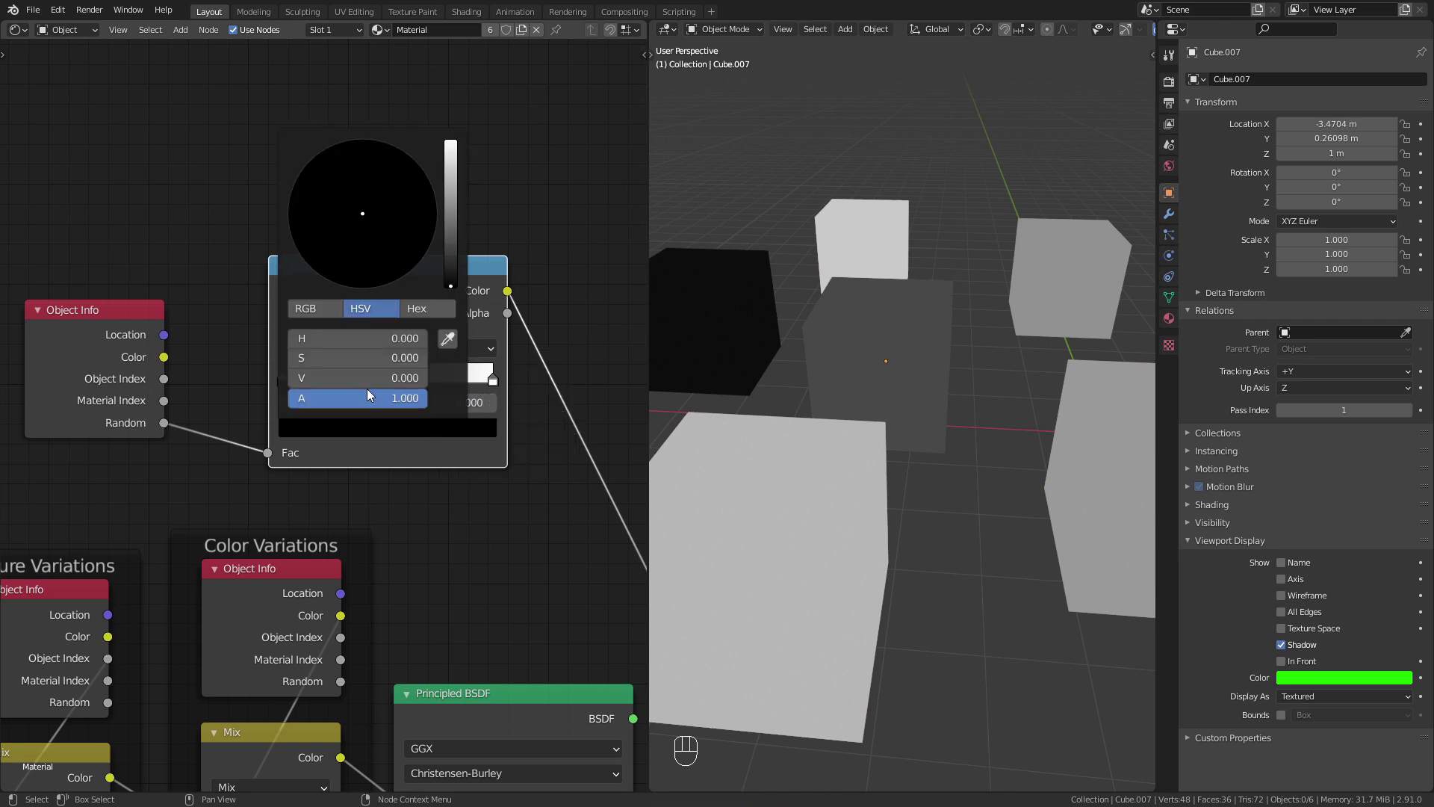
{"action": "left_click_drag", "start_coordinate": [354, 334], "coordinate": [426, 377]}
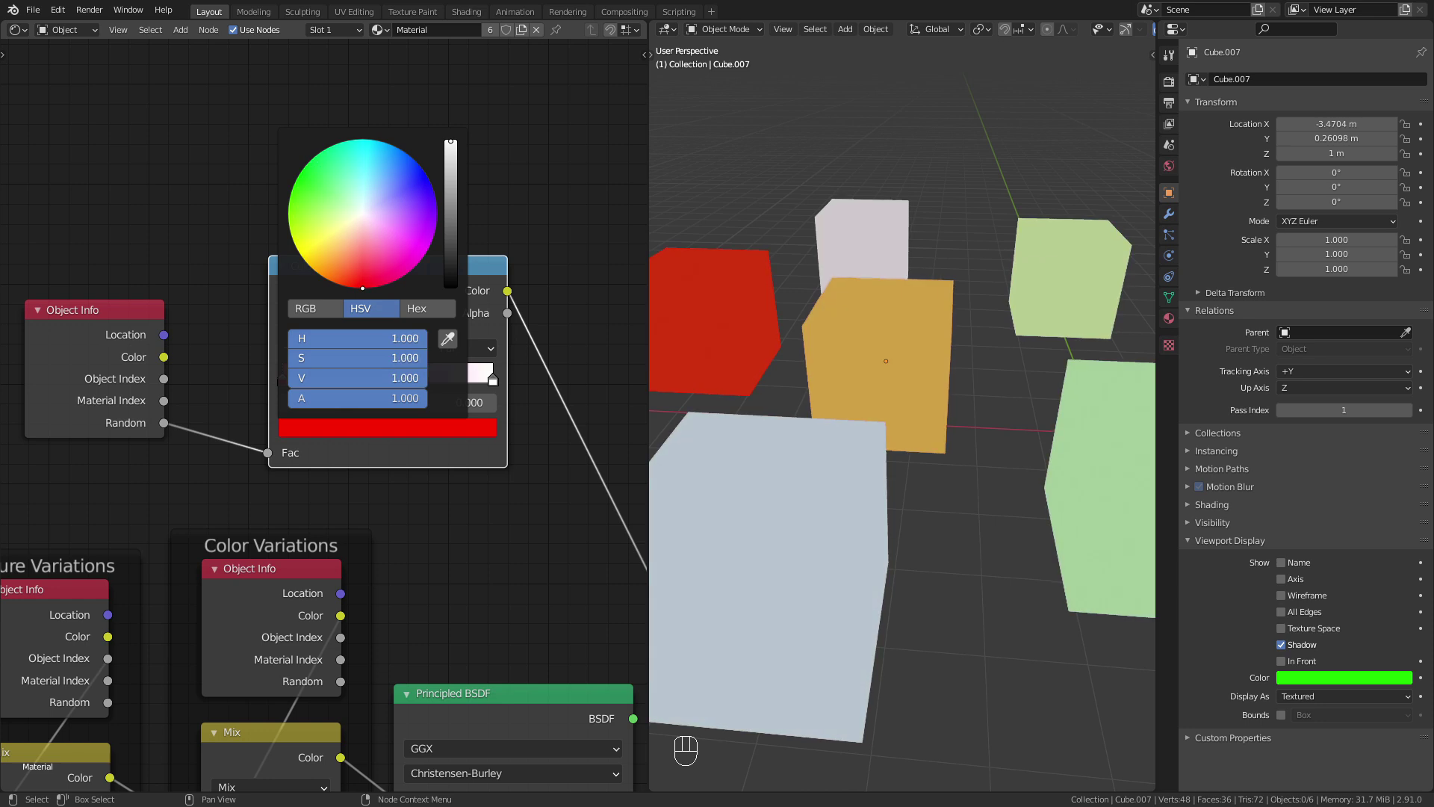
{"action": "left_click", "coordinate": [490, 379]}
{"action": "left_click", "coordinate": [471, 427]}
{"action": "left_click_drag", "start_coordinate": [354, 338], "coordinate": [425, 358]}
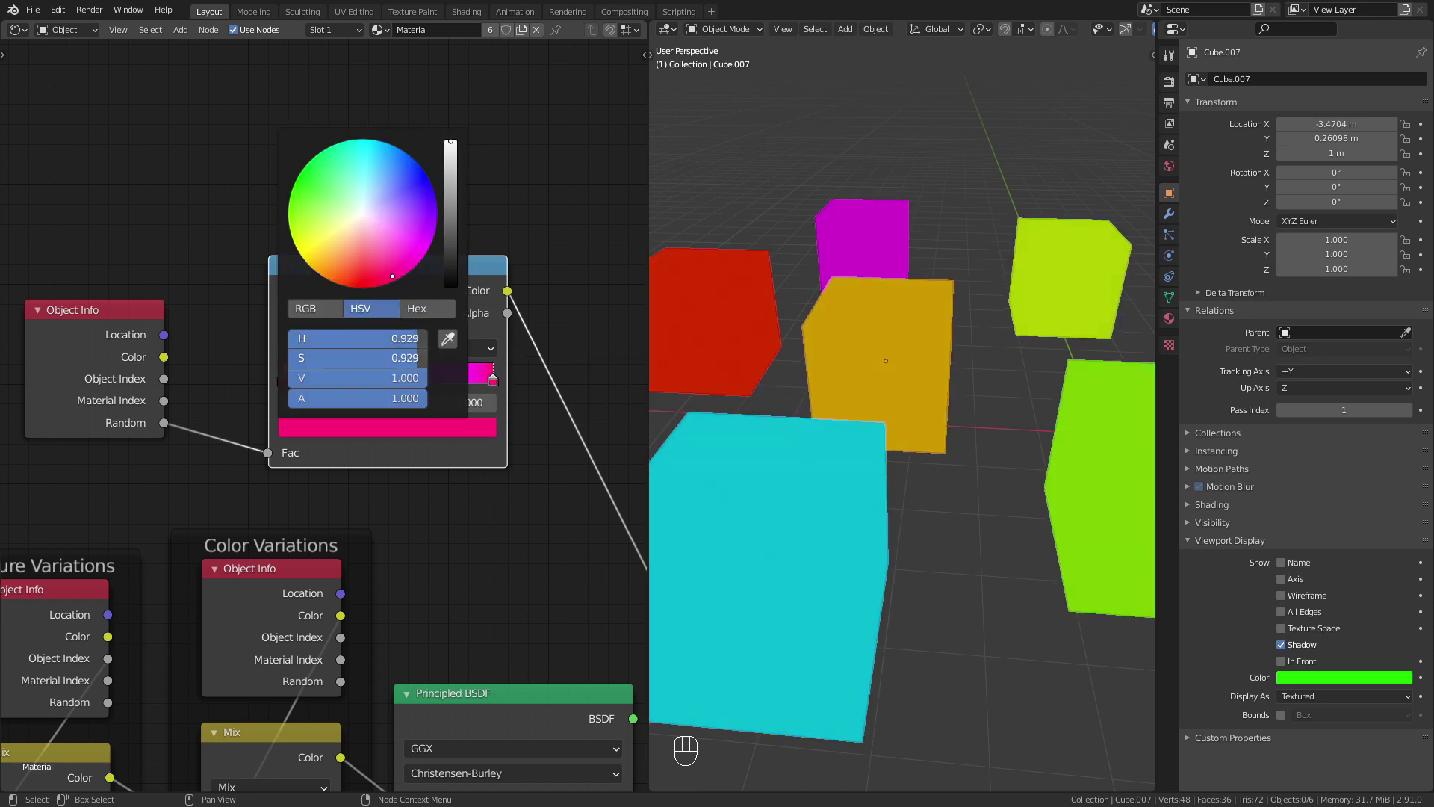
{"action": "scroll", "coordinate": [590, 230], "scroll_direction": "down", "scroll_amount": 2}
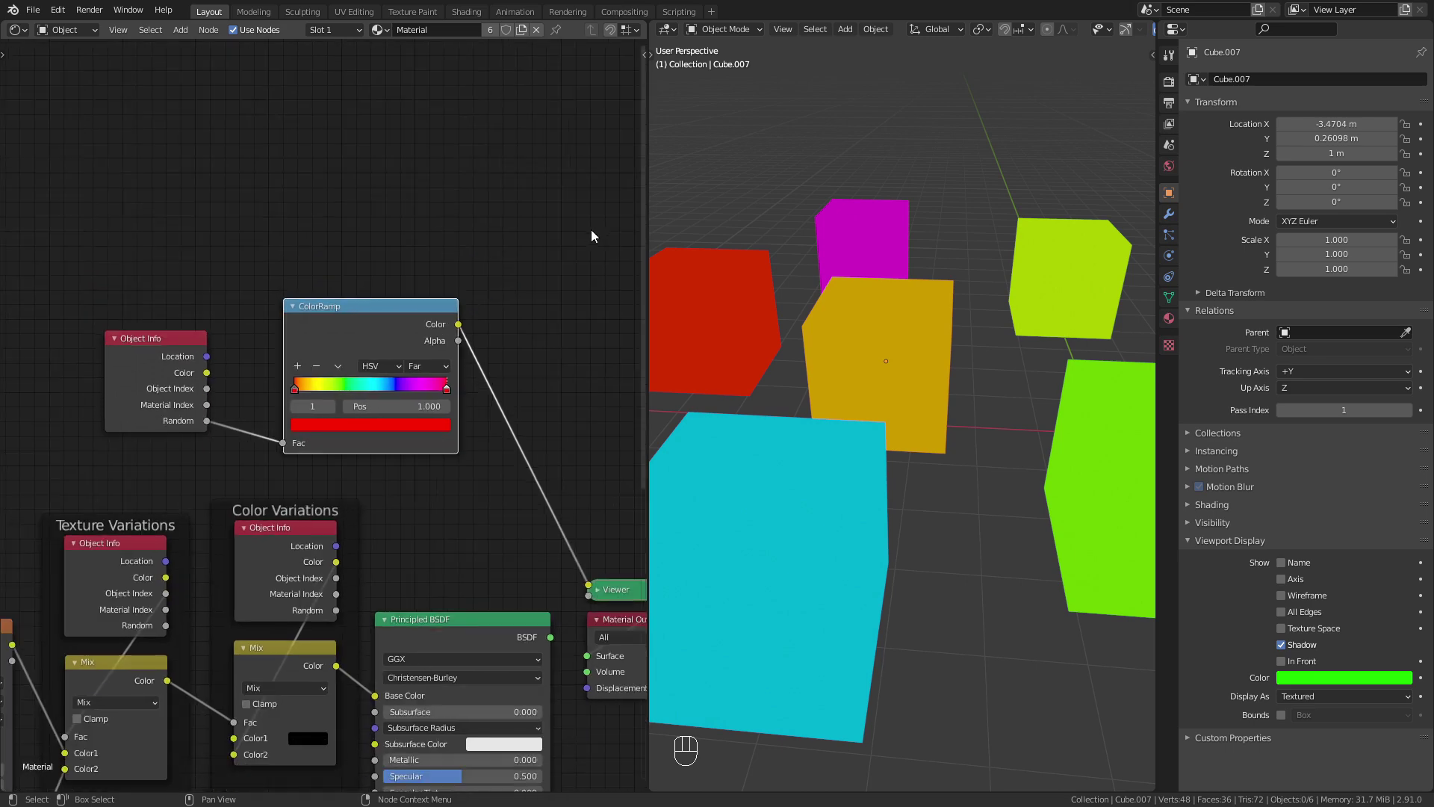
{"action": "middle_click_drag", "start_coordinate": [591, 230], "coordinate": [523, 210]}
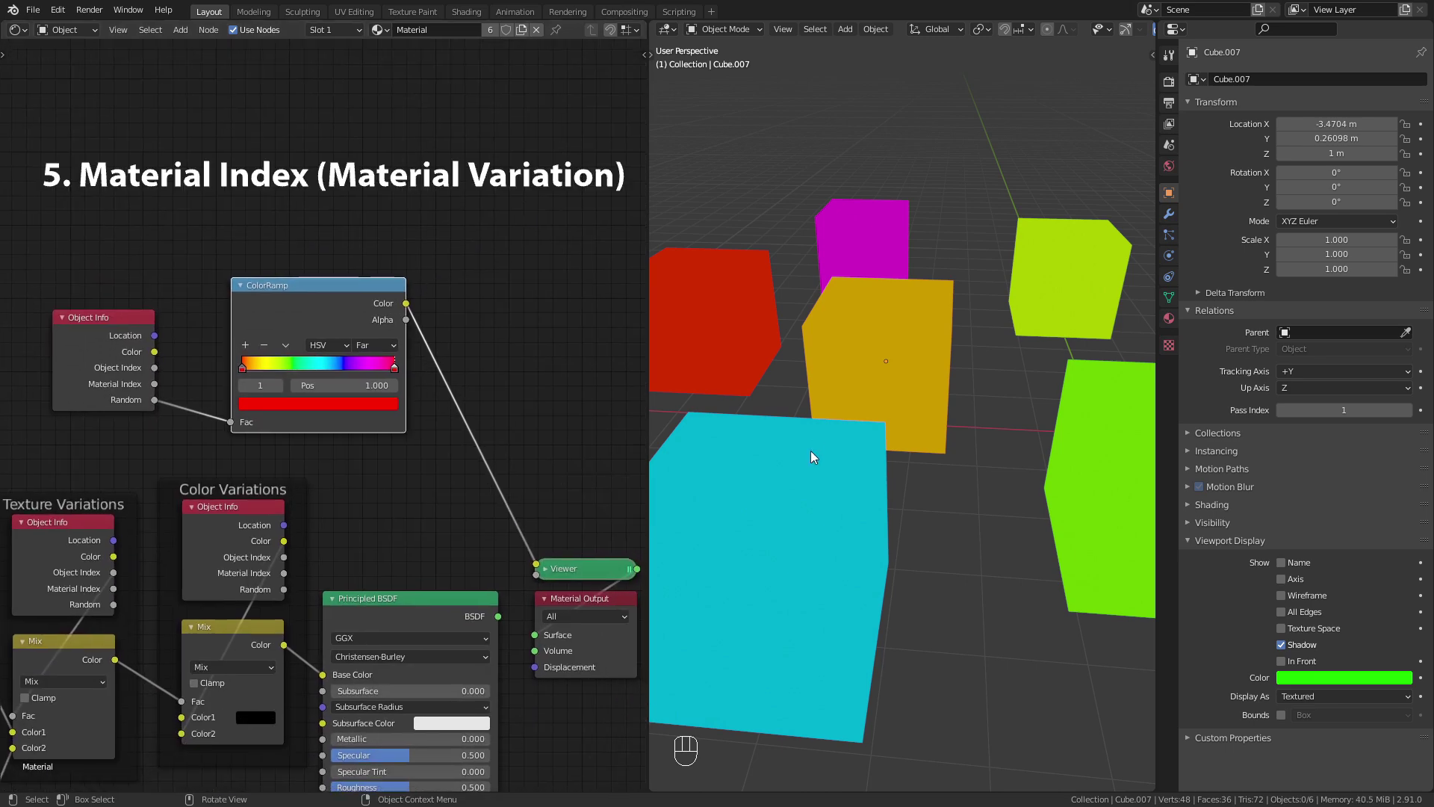
Step: Preview the Principled BSDF again and expand Material Settings to show Pass Index 0
{"action": "left_click", "coordinate": [439, 606], "text": "ctrl+shift"}
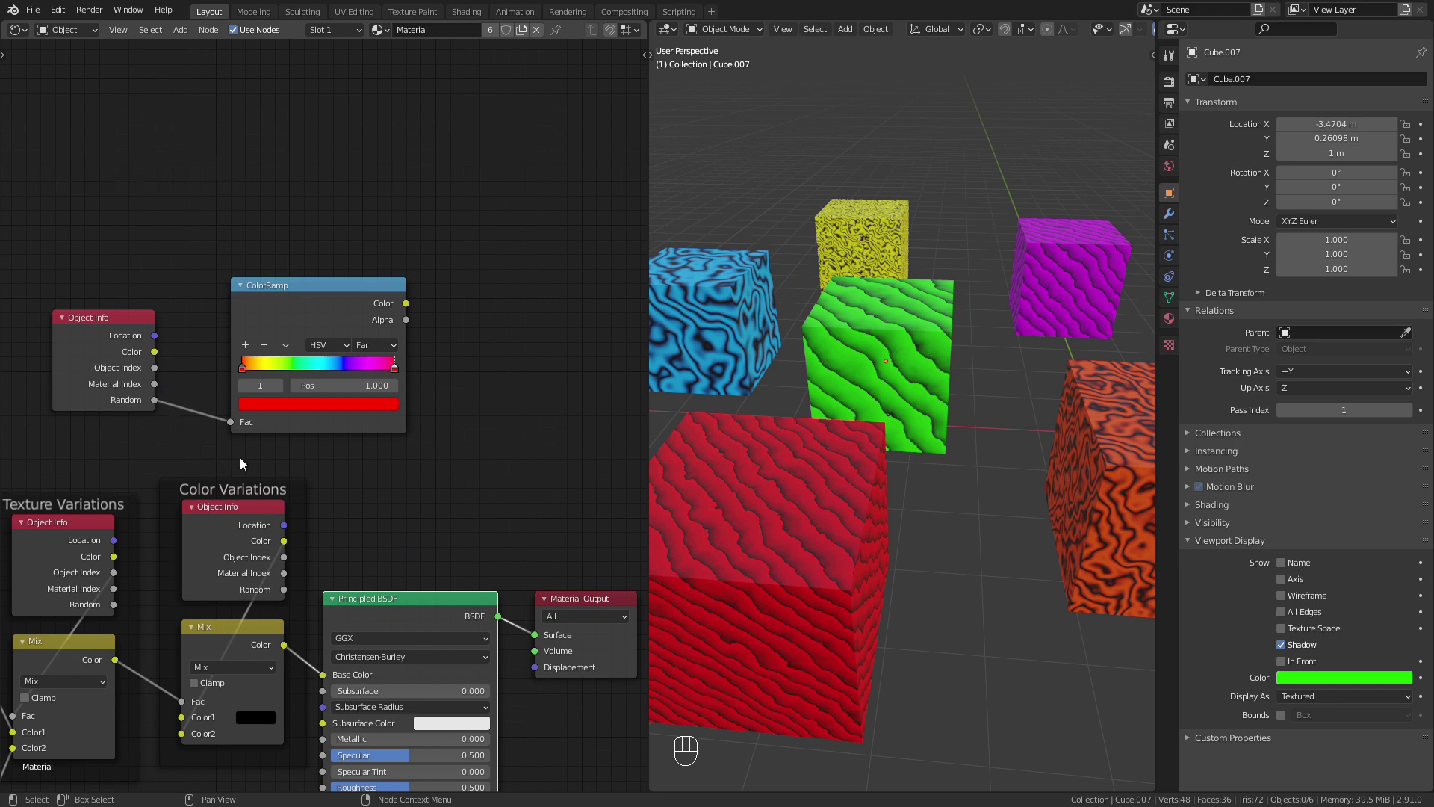
{"action": "left_click", "coordinate": [1170, 318]}
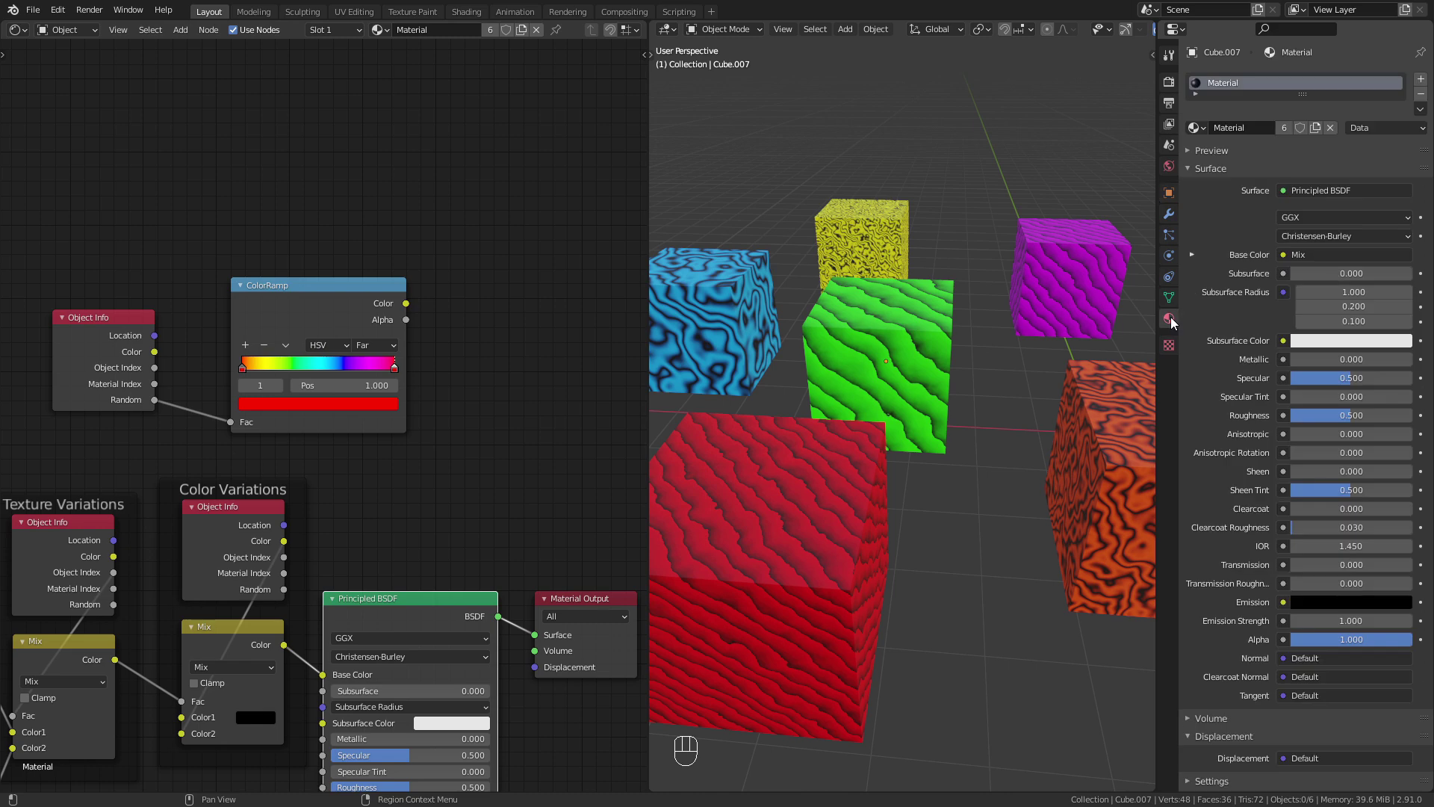
{"action": "left_click", "coordinate": [1204, 169]}
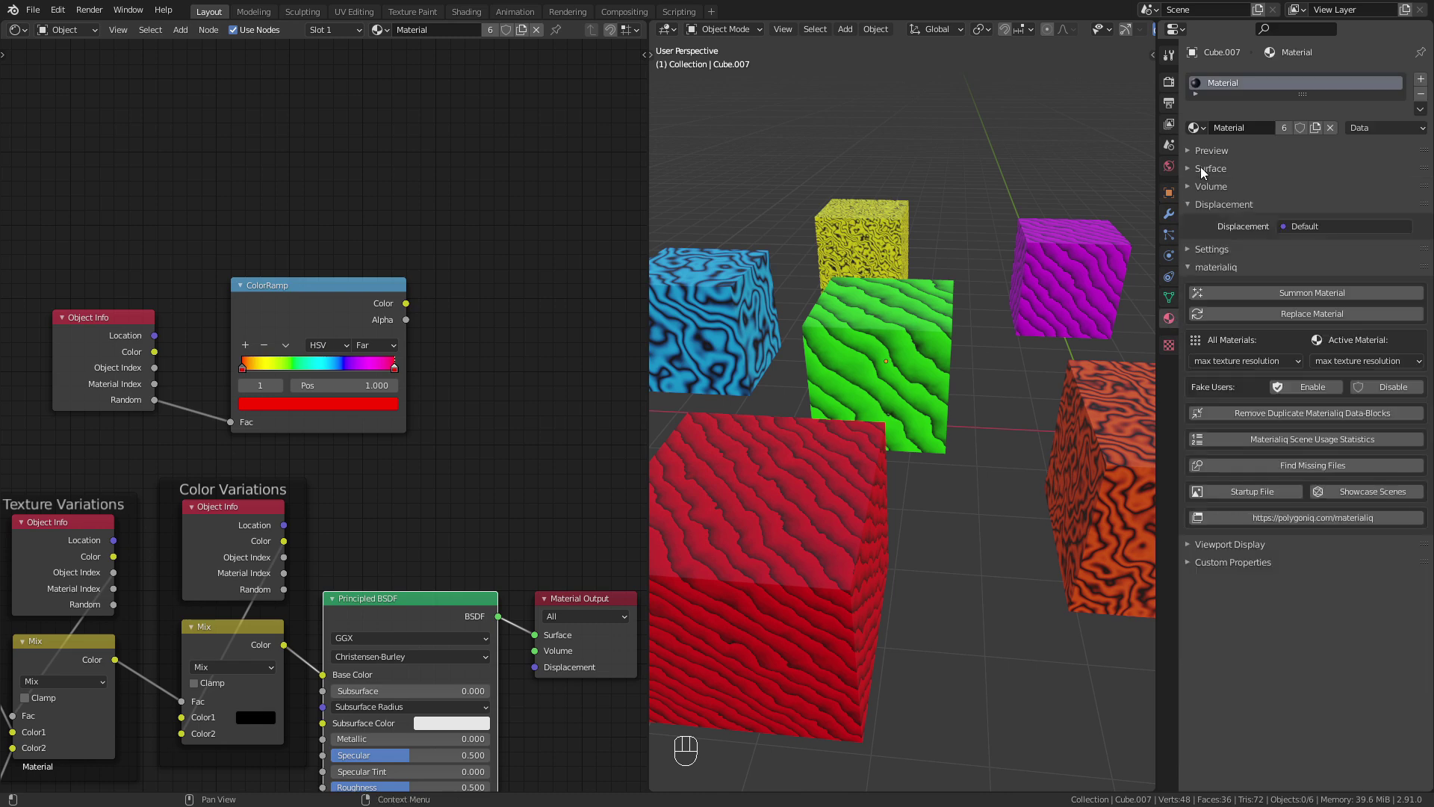
{"action": "left_click", "coordinate": [1190, 266]}
{"action": "left_click", "coordinate": [1198, 248]}
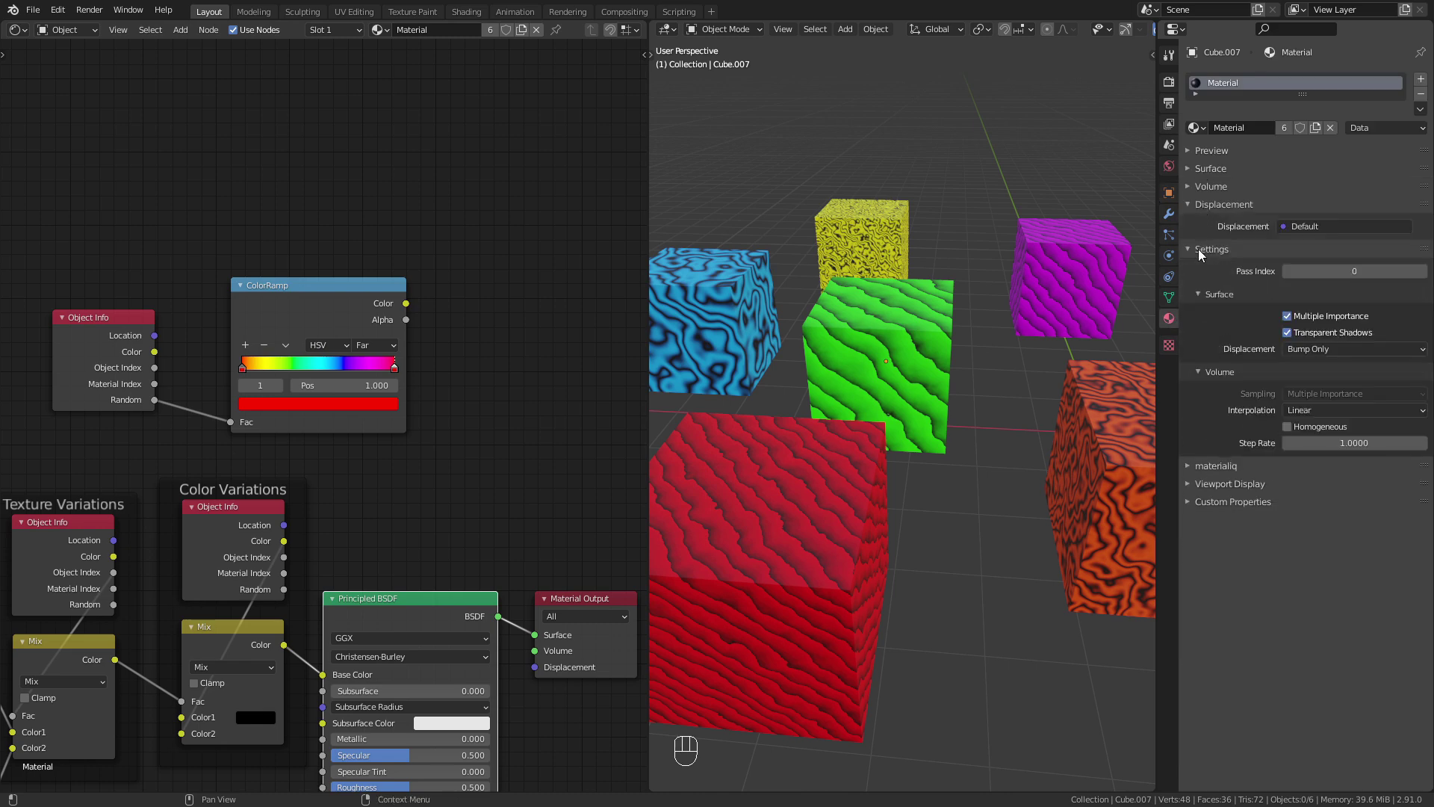
{"action": "scroll", "coordinate": [462, 554], "scroll_direction": "down", "scroll_amount": 3}
Step: Collapse all the pattern-building nodes into a single node group with Ctrl+G
{"action": "middle_click_drag", "start_coordinate": [461, 554], "coordinate": [26, 393]}
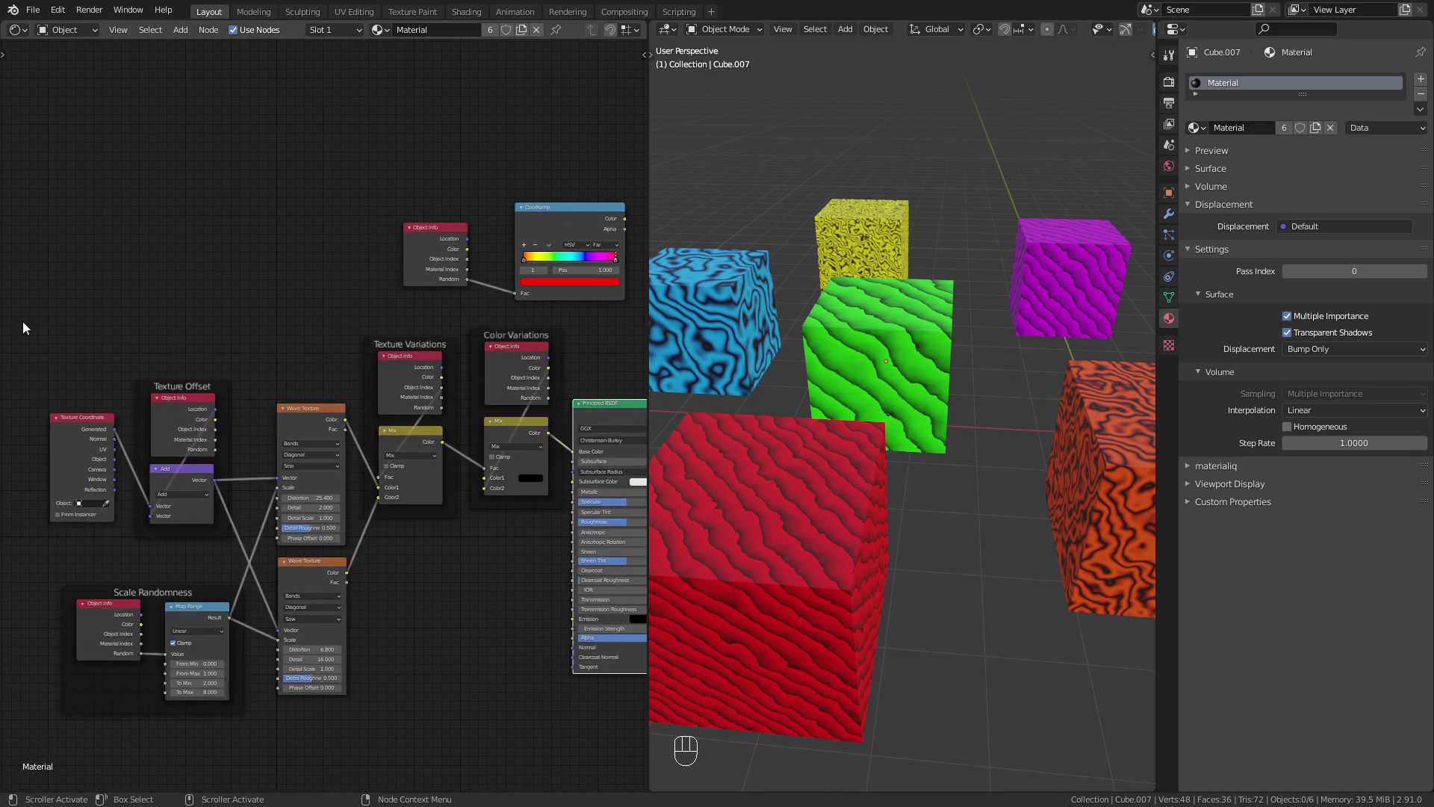
{"action": "left_click_drag", "start_coordinate": [24, 326], "coordinate": [566, 733]}
{"action": "key", "text": "ctrl"}
{"action": "key", "text": "ctrl+g"}
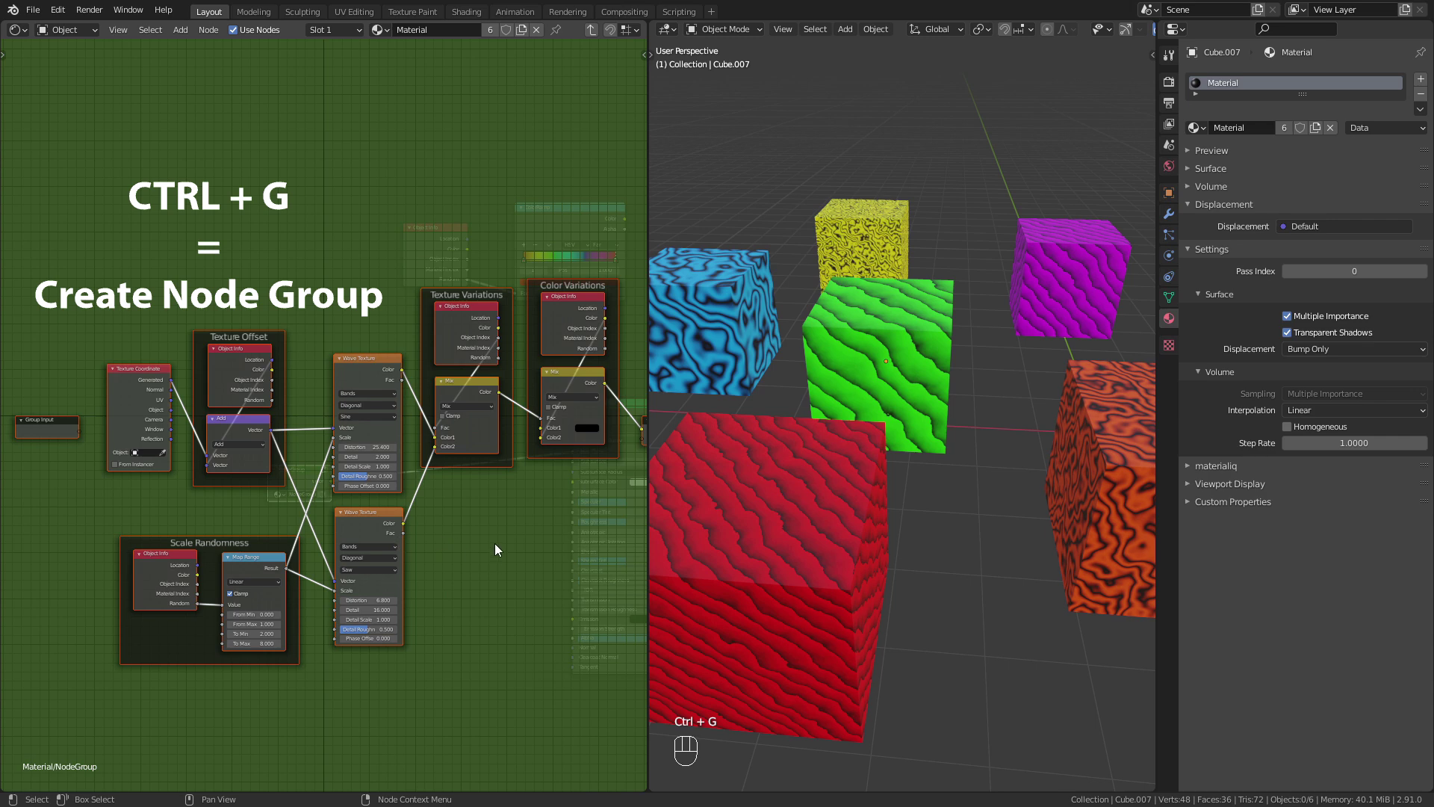
{"action": "key", "text": "Tab"}
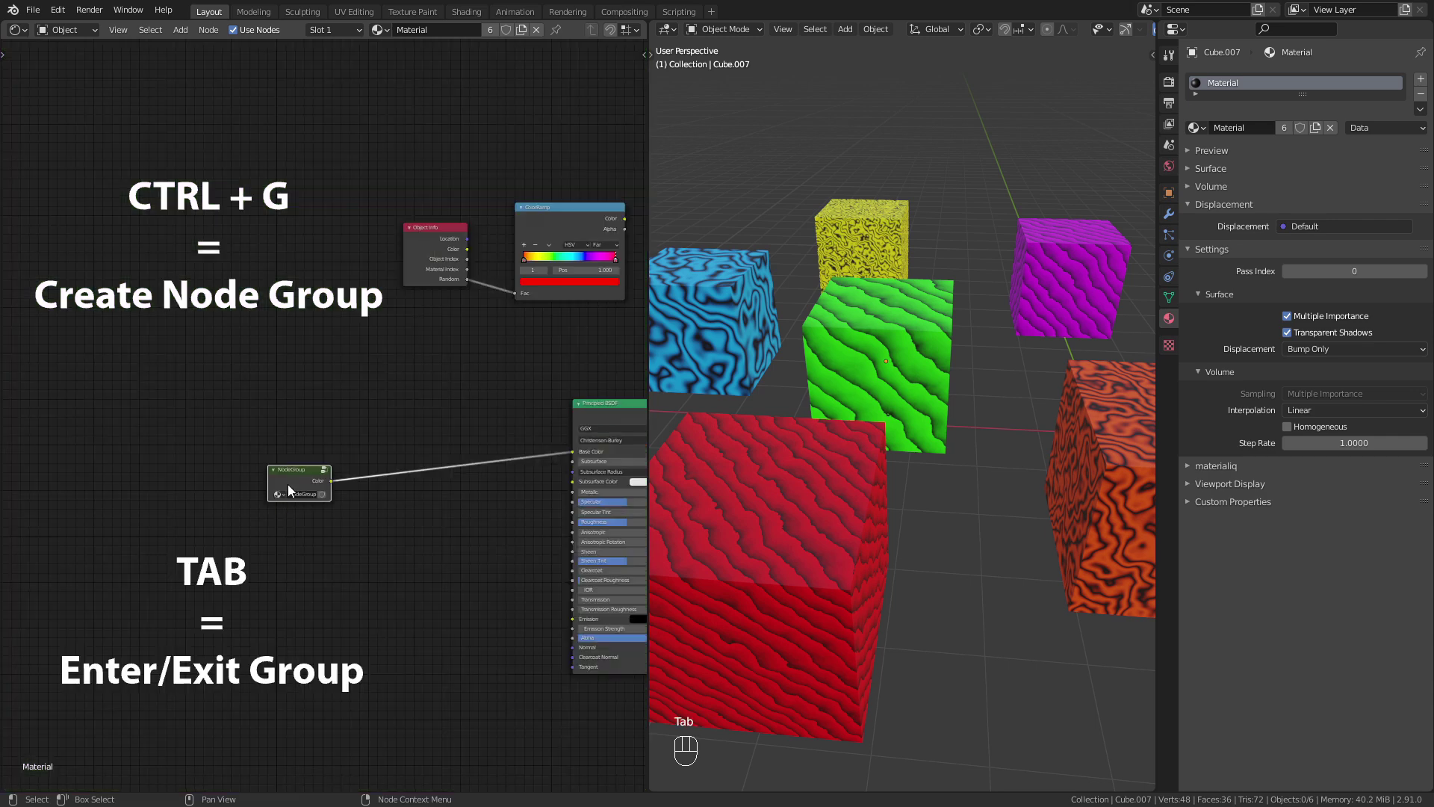
Step: Name the group node 'Pattern' and select the red cube
{"action": "scroll", "coordinate": [263, 561], "scroll_direction": "up", "scroll_amount": 3}
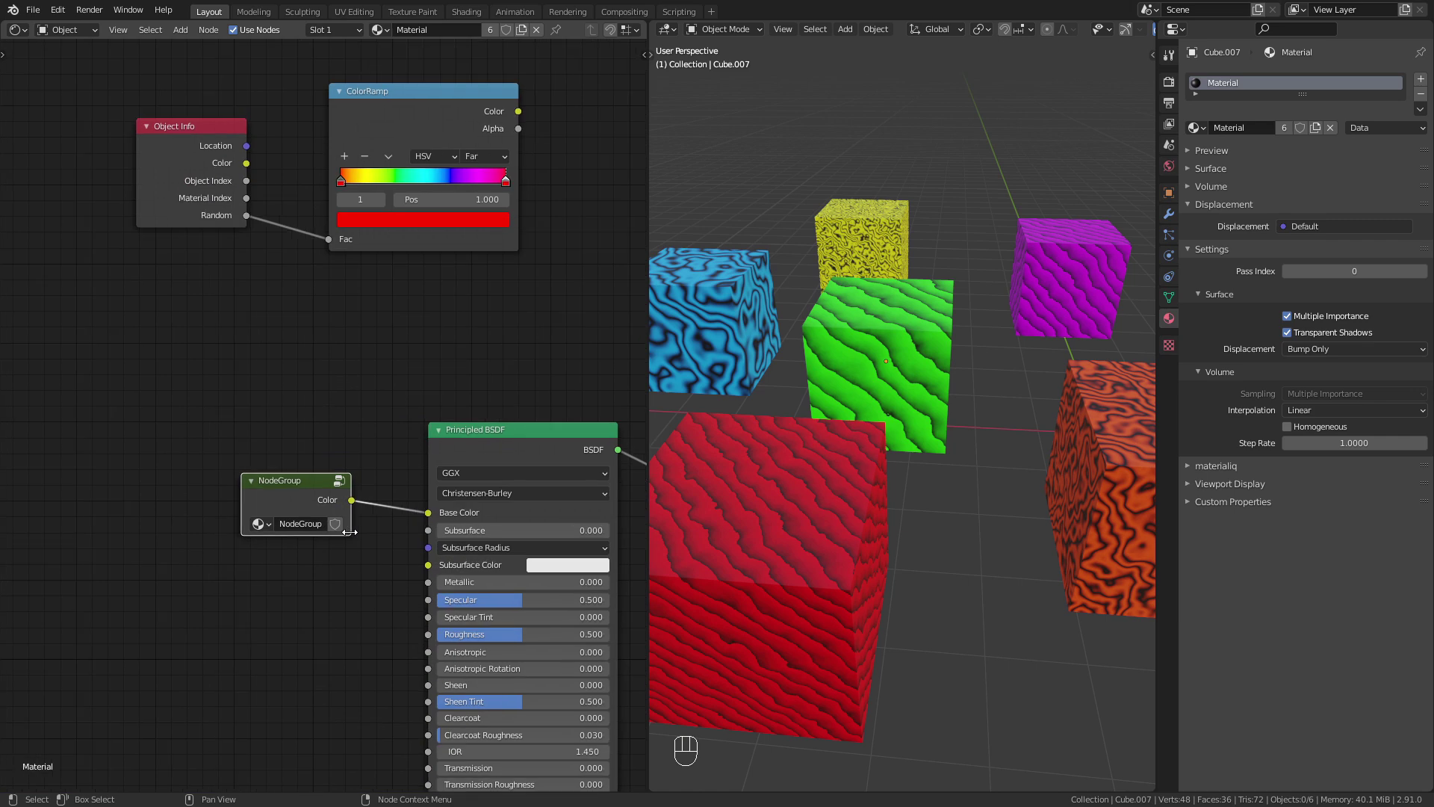
{"action": "middle_click_drag", "start_coordinate": [295, 511], "coordinate": [247, 431]}
{"action": "type", "text": "Pattern"}
{"action": "key", "text": "Return"}
{"action": "scroll", "coordinate": [191, 455], "scroll_direction": "up", "scroll_amount": 2}
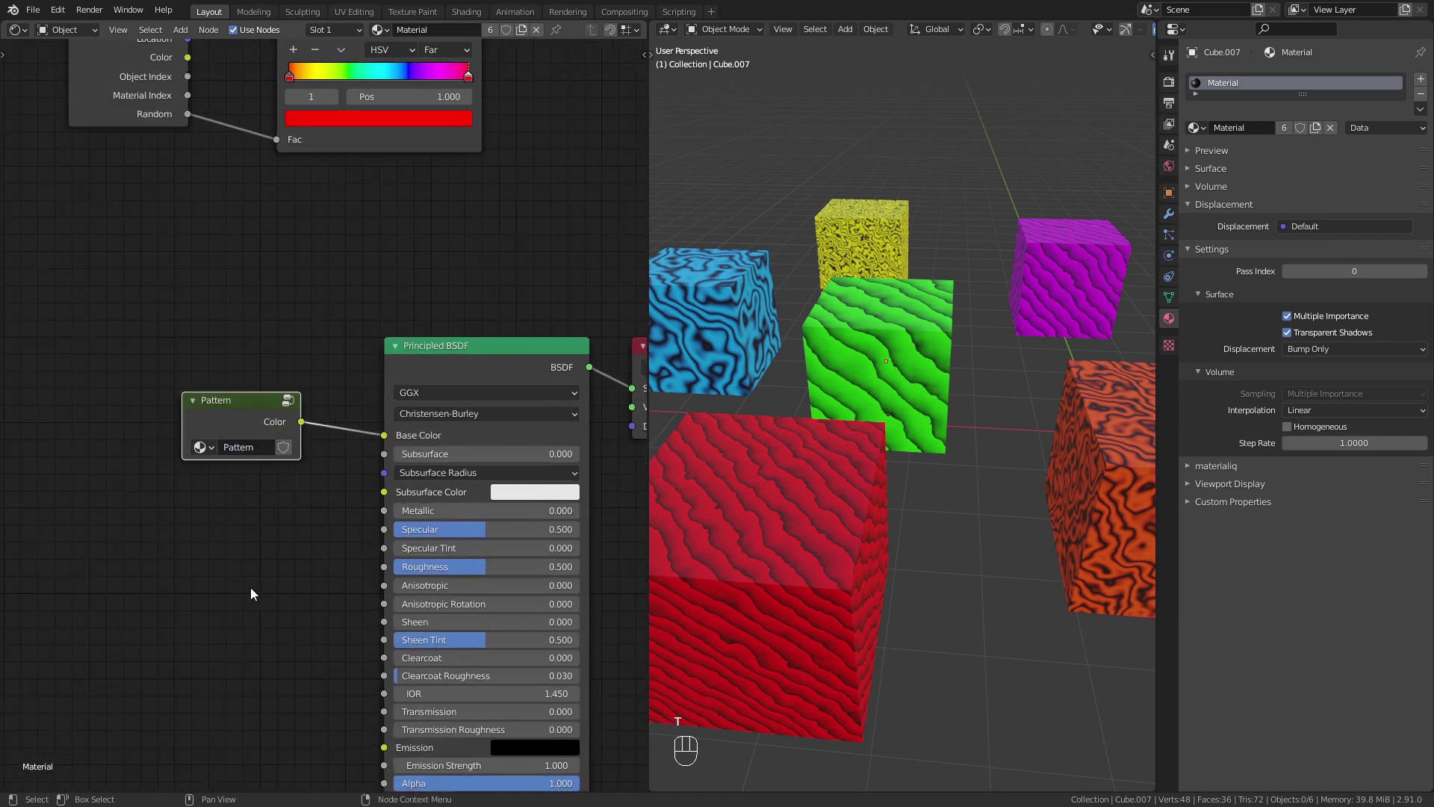
{"action": "middle_click_drag", "start_coordinate": [184, 506], "coordinate": [191, 476]}
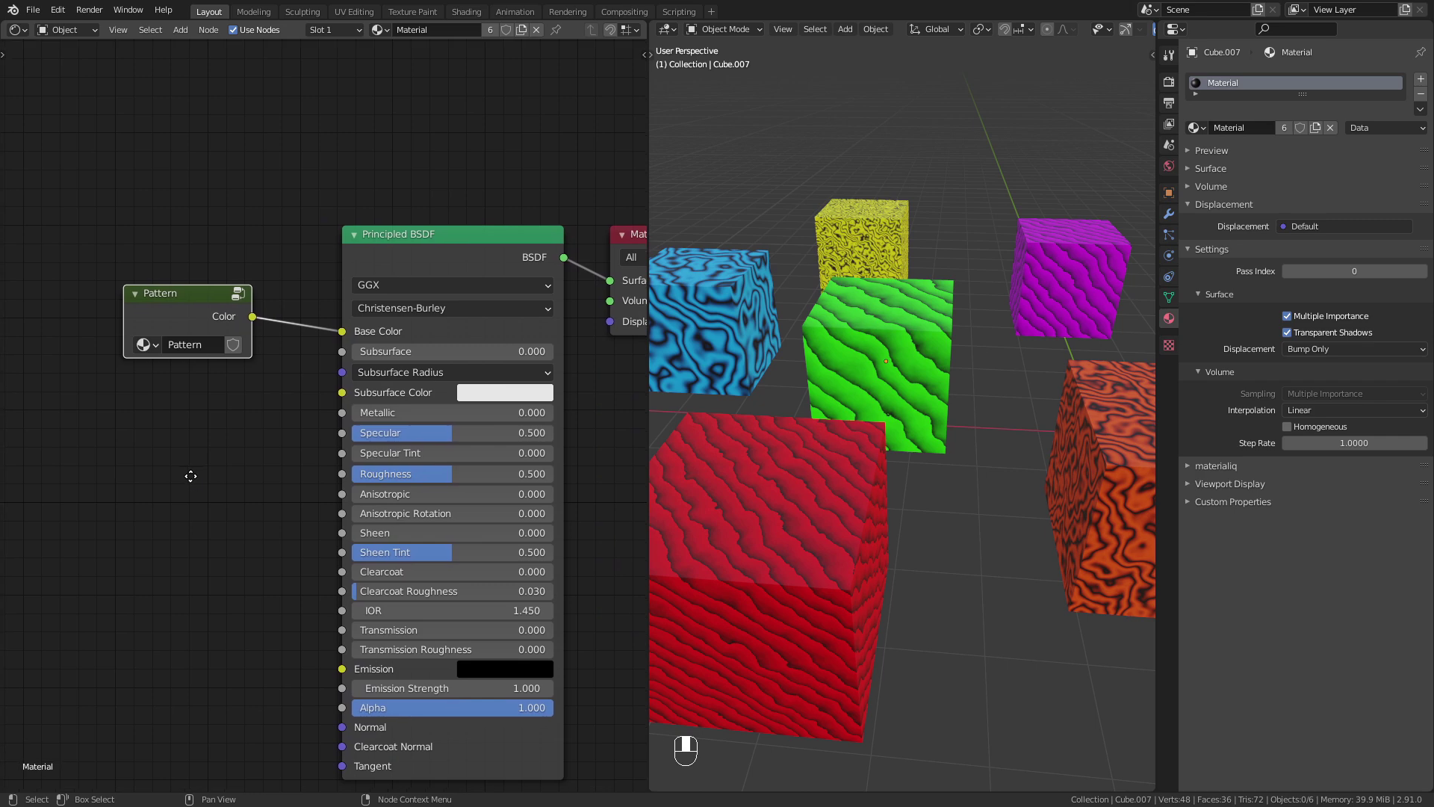
{"action": "left_click", "coordinate": [743, 517]}
Step: Replace the red cube's material with a new blank material
{"action": "middle_click_drag", "start_coordinate": [787, 536], "coordinate": [907, 509]}
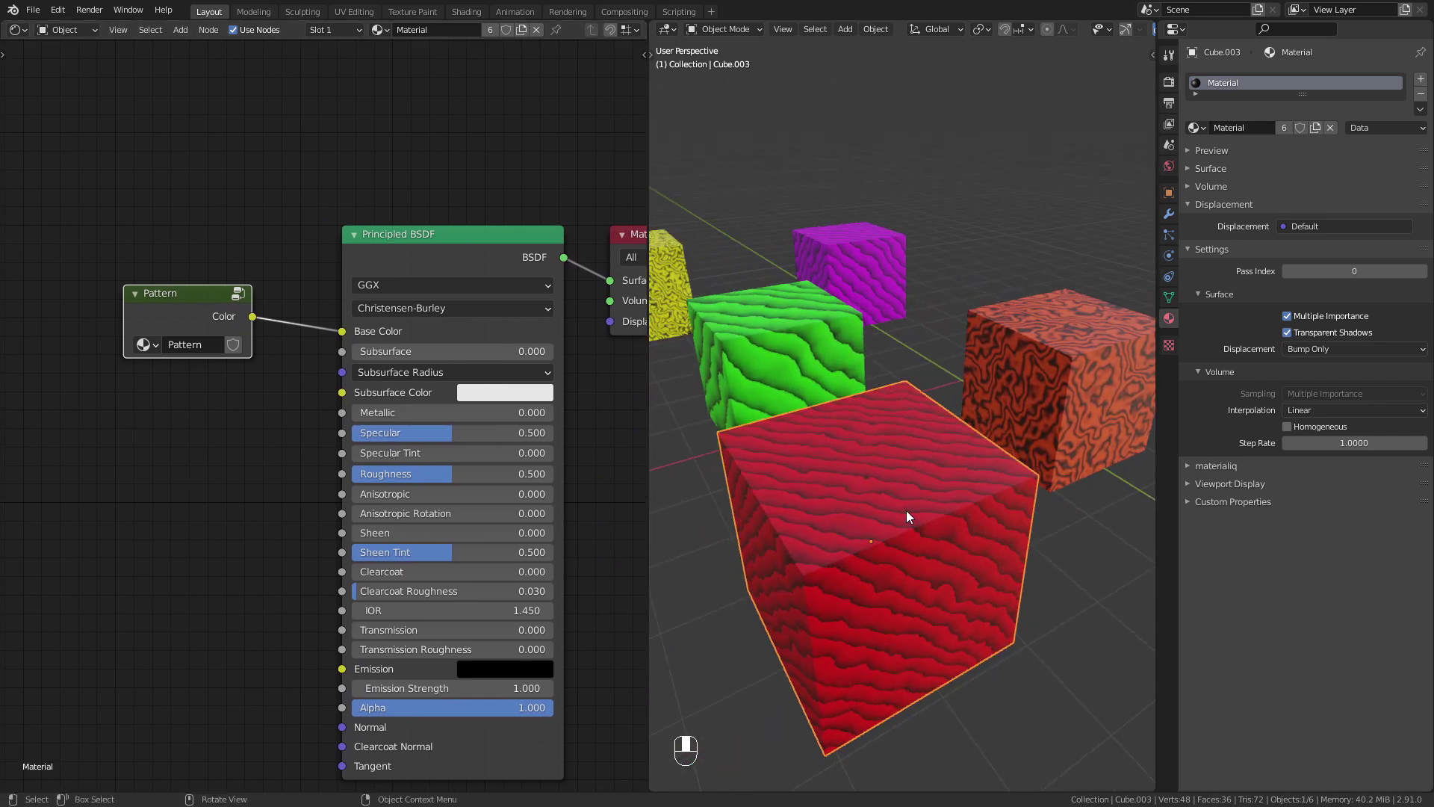
{"action": "left_click", "coordinate": [1420, 95]}
{"action": "left_click", "coordinate": [1293, 128]}
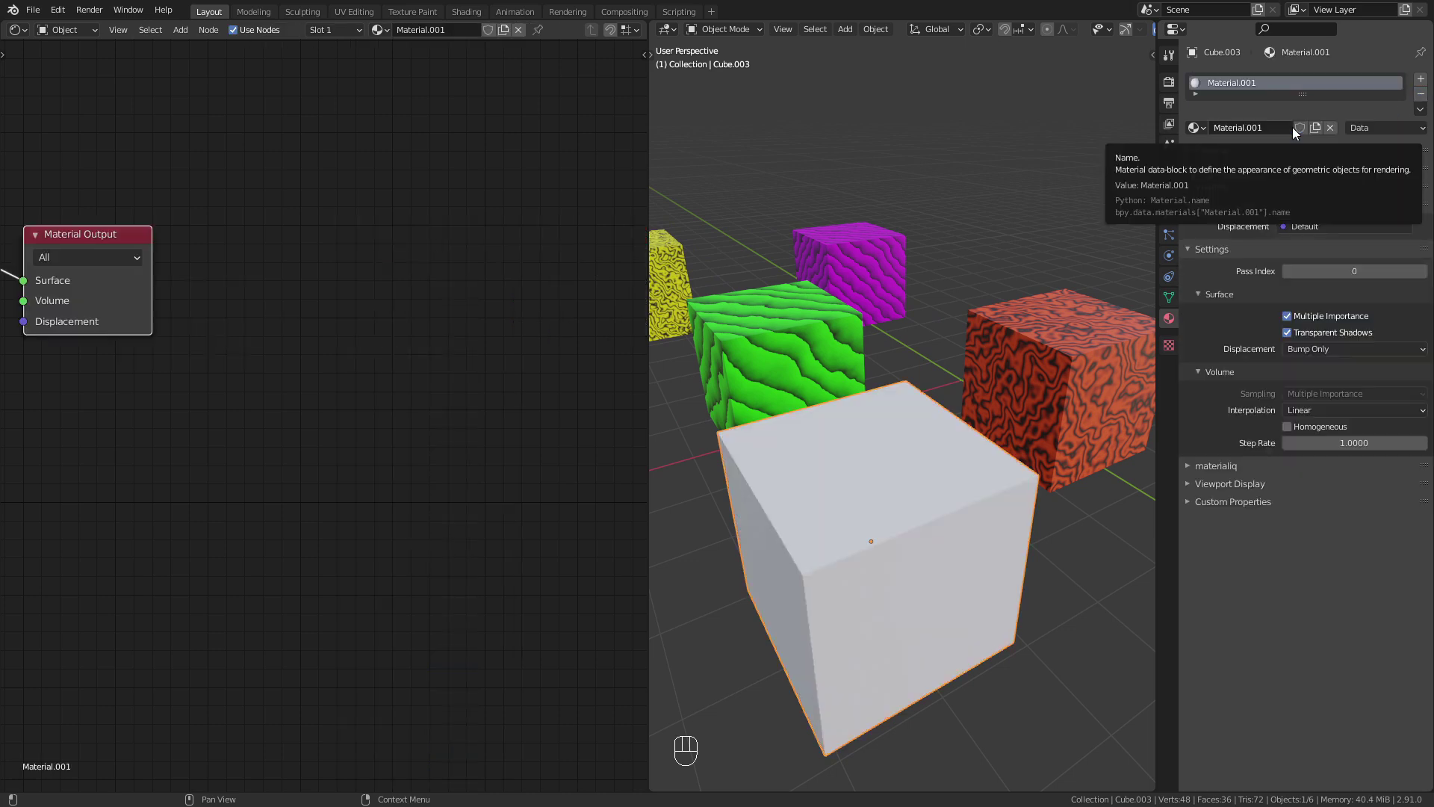
{"action": "key", "text": "Home"}
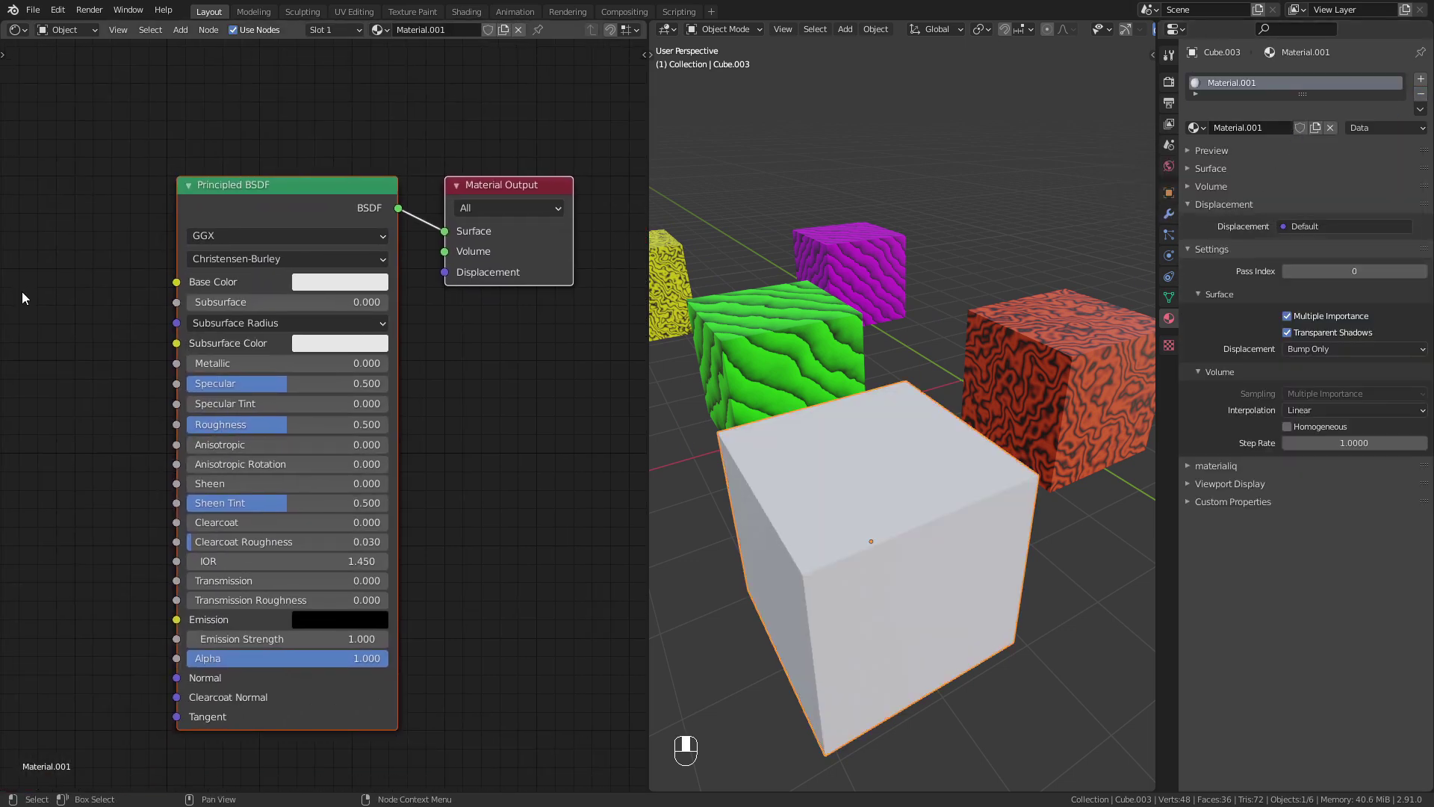
Step: Set the Principled BSDF Metallic to 1 and Roughness to 0.041
{"action": "left_click", "coordinate": [213, 362]}
{"action": "type", "text": "1"}
{"action": "key", "text": "Return"}
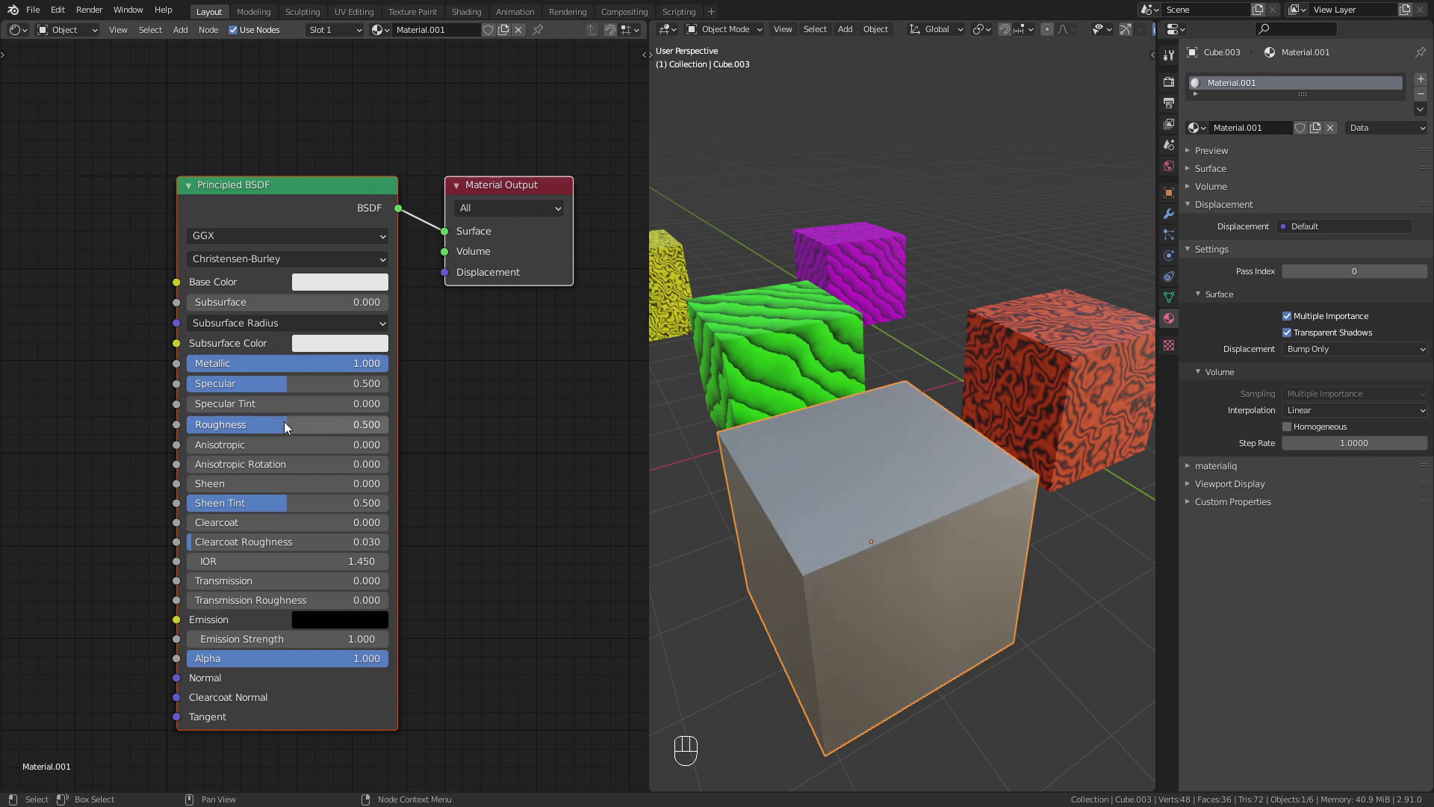
{"action": "left_click_drag", "start_coordinate": [284, 425], "coordinate": [196, 424]}
{"action": "middle_click_drag", "start_coordinate": [435, 416], "coordinate": [562, 545]}
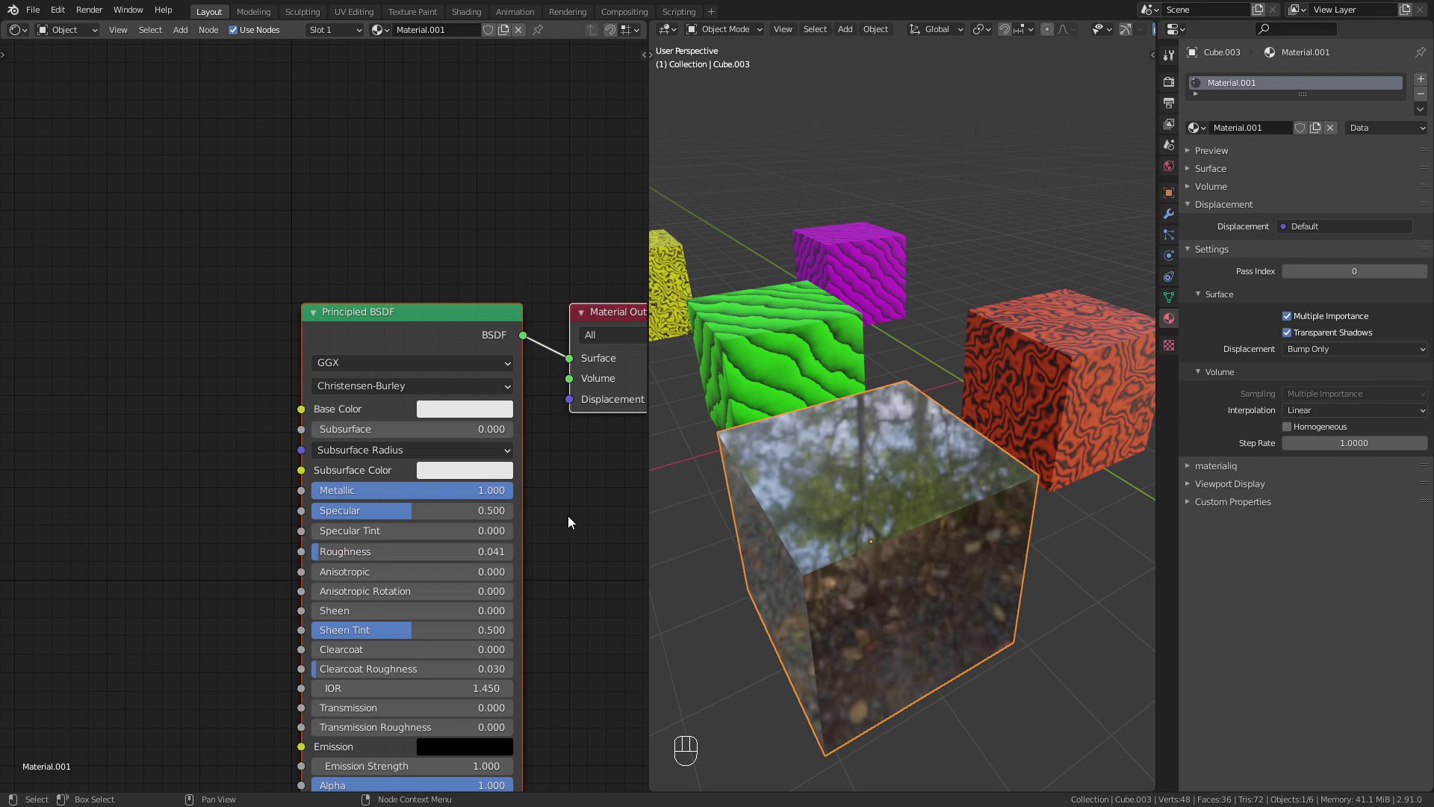
{"action": "key", "text": "shift+a"}
Step: Add the Pattern group node and link its Color to the Principled BSDF Base Color
{"action": "mouse_move", "coordinate": [84, 389]}
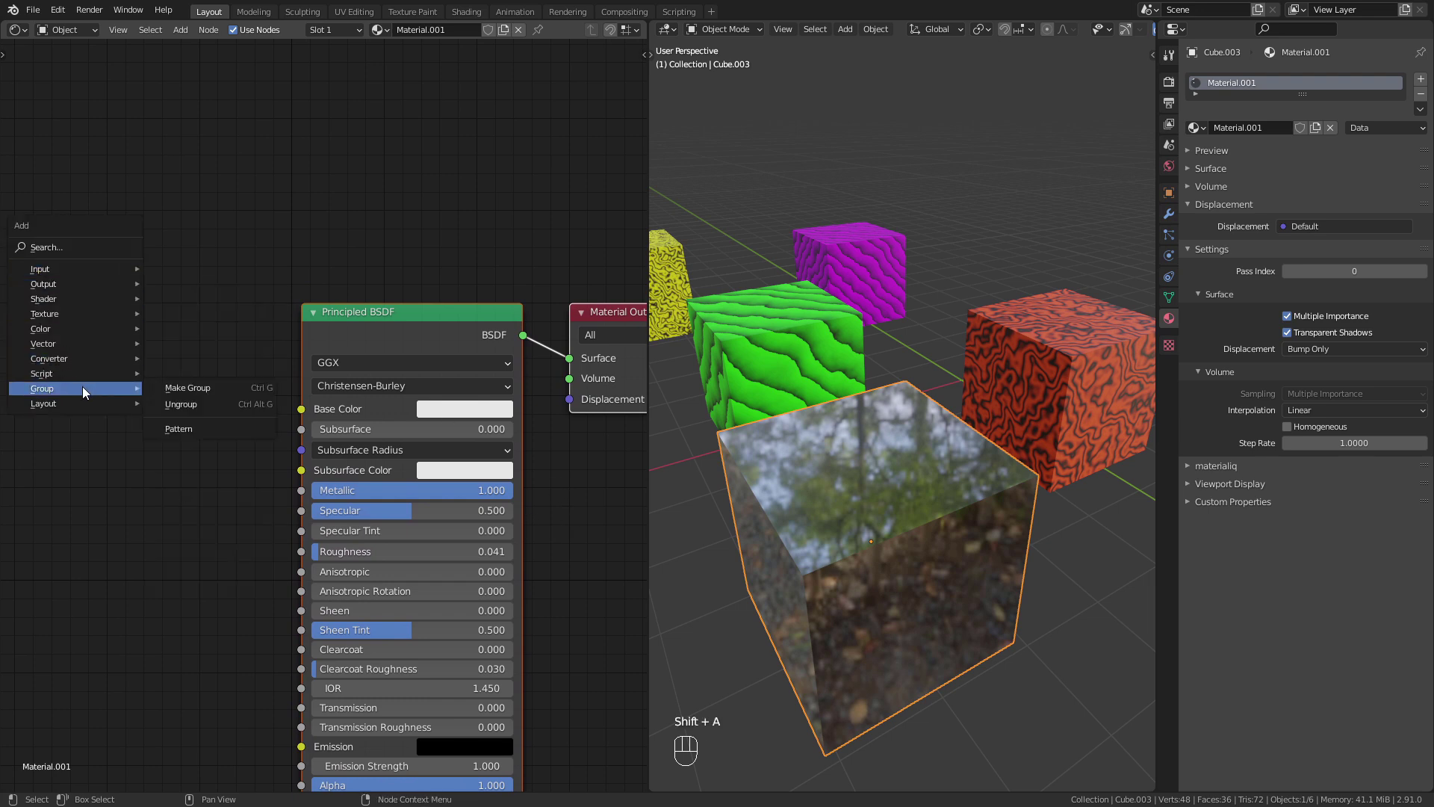
{"action": "left_click", "coordinate": [226, 430]}
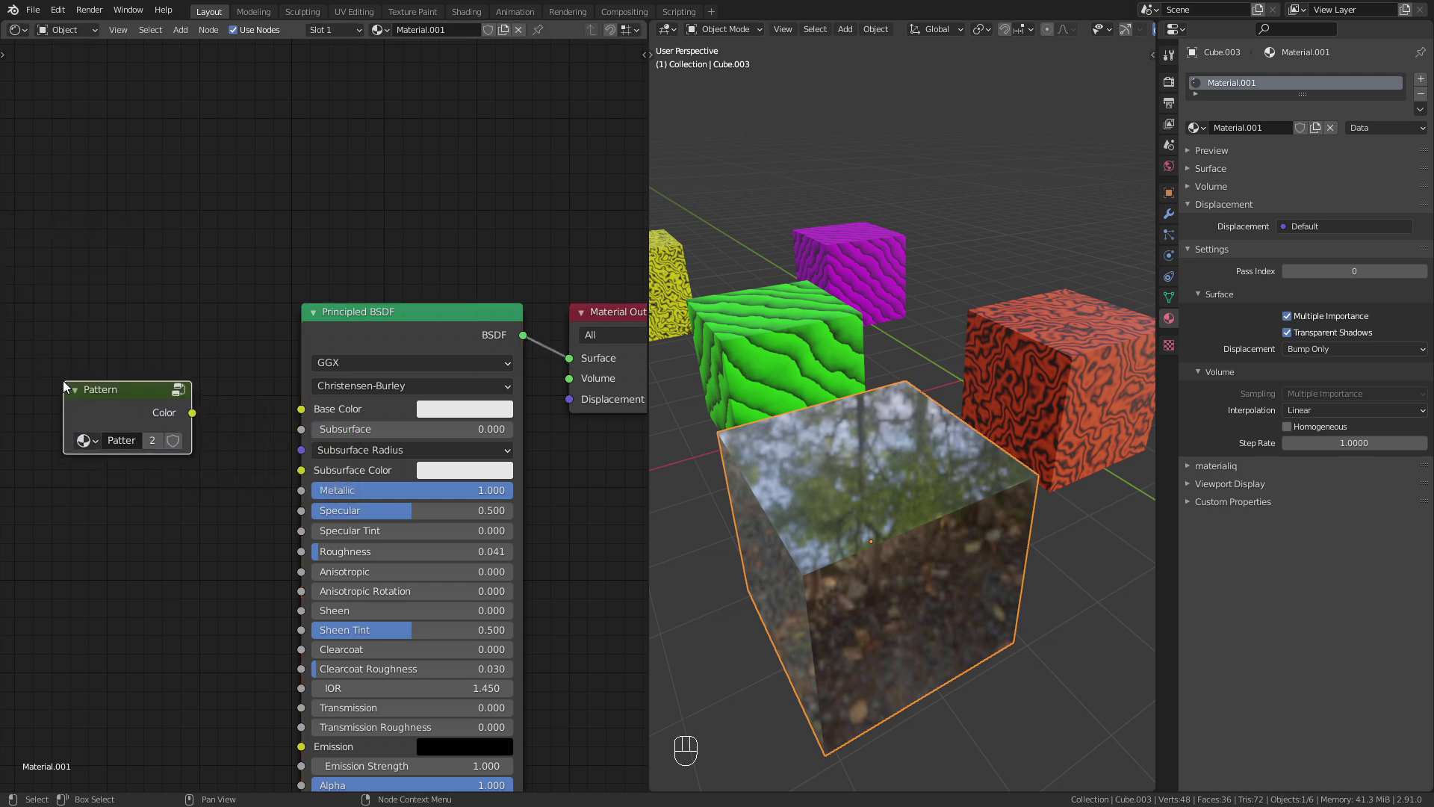
{"action": "left_click", "coordinate": [191, 420]}
{"action": "left_click_drag", "start_coordinate": [192, 413], "coordinate": [304, 415]}
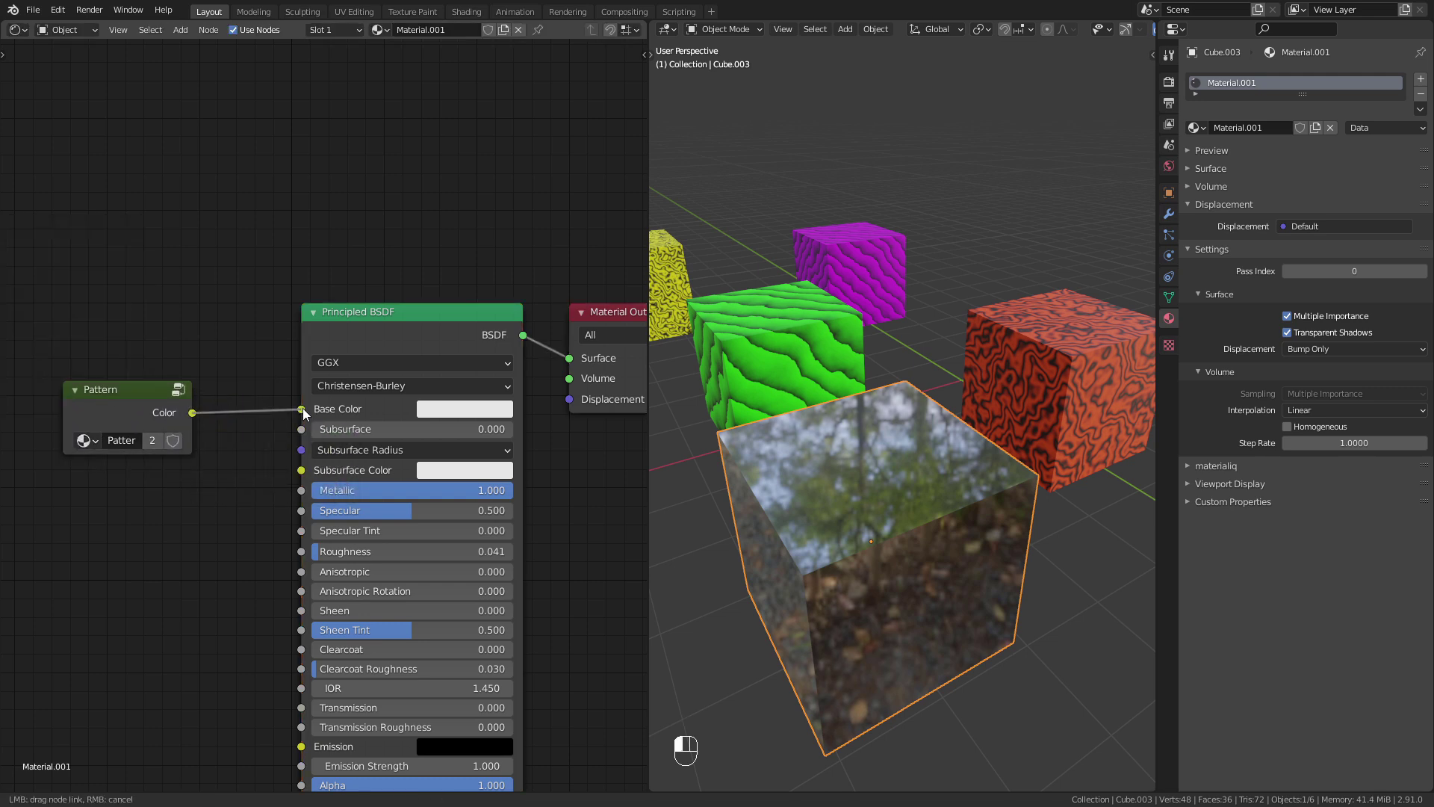
{"action": "left_click_drag", "start_coordinate": [305, 414], "coordinate": [302, 409]}
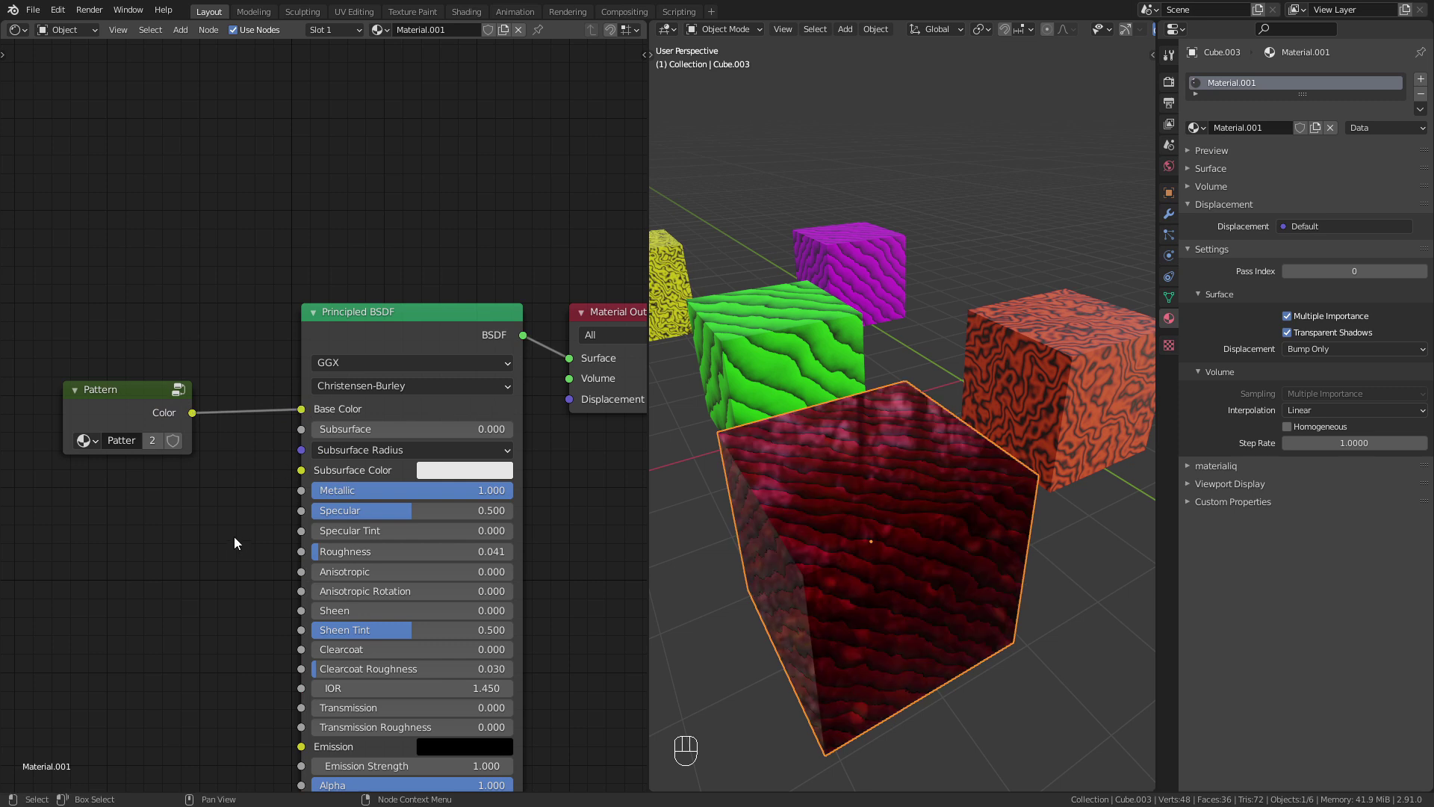
{"action": "middle_click_drag", "start_coordinate": [231, 534], "coordinate": [231, 446]}
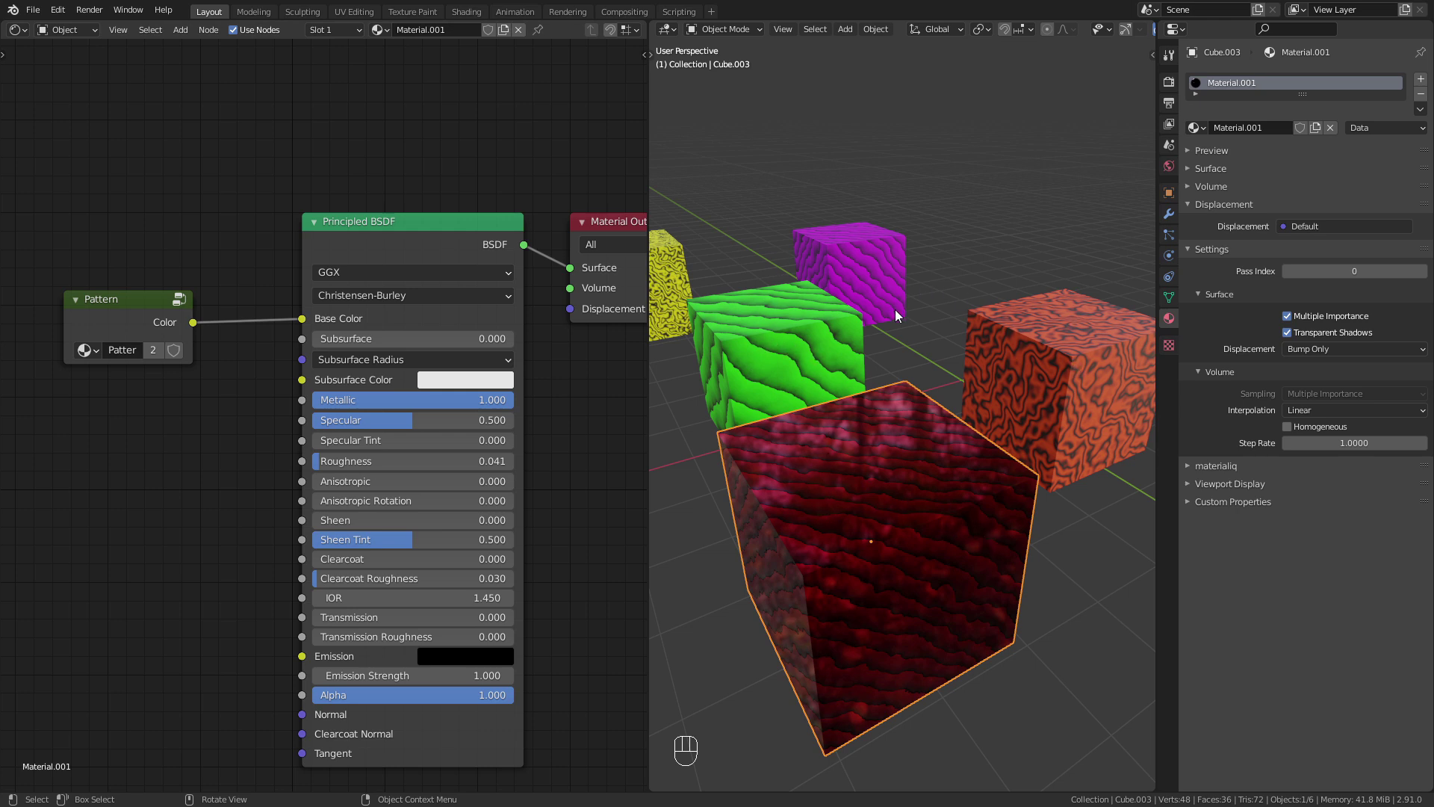
Step: Inside the Pattern group, add a MixRGB node below Texture Variations
{"action": "left_click", "coordinate": [149, 311]}
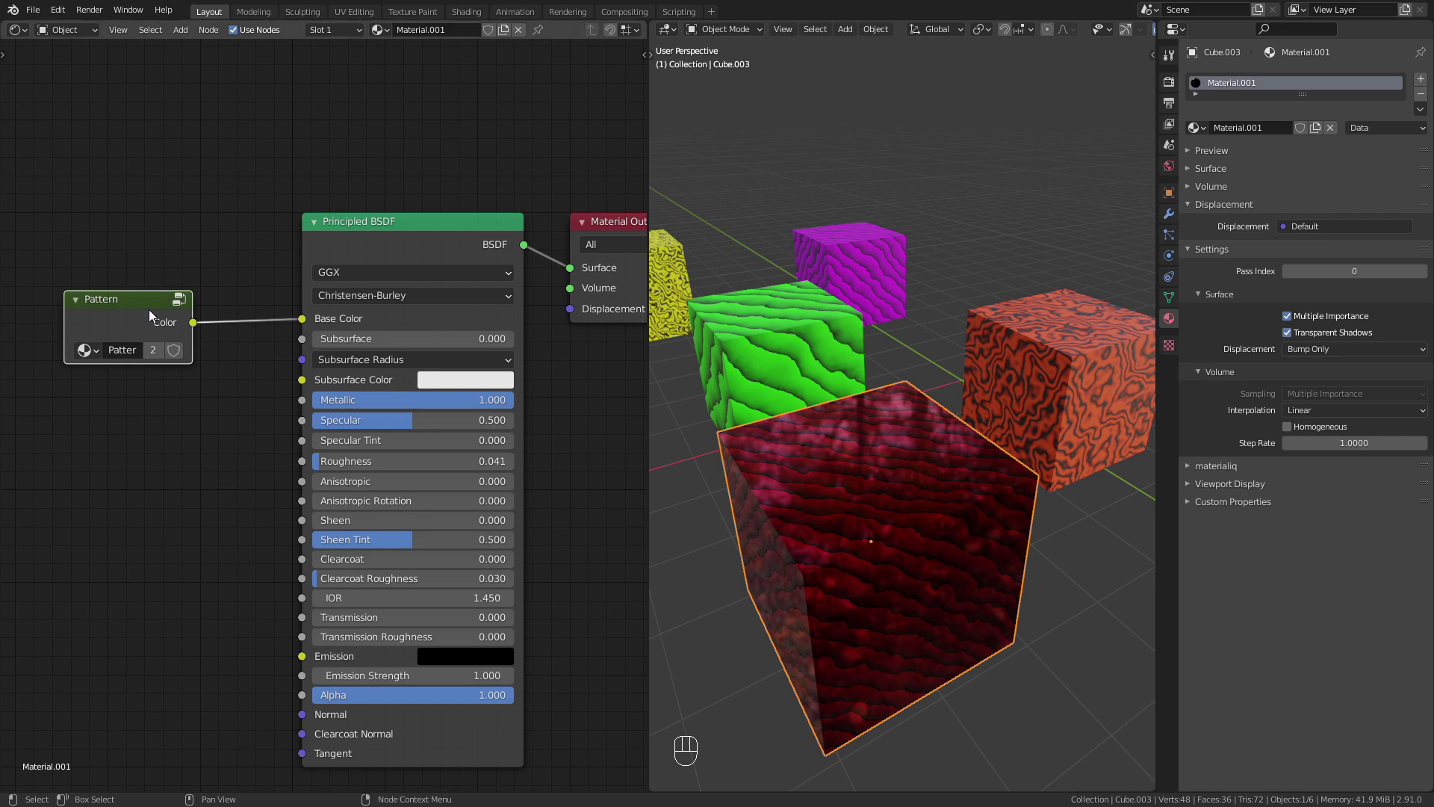
{"action": "key", "text": "Tab"}
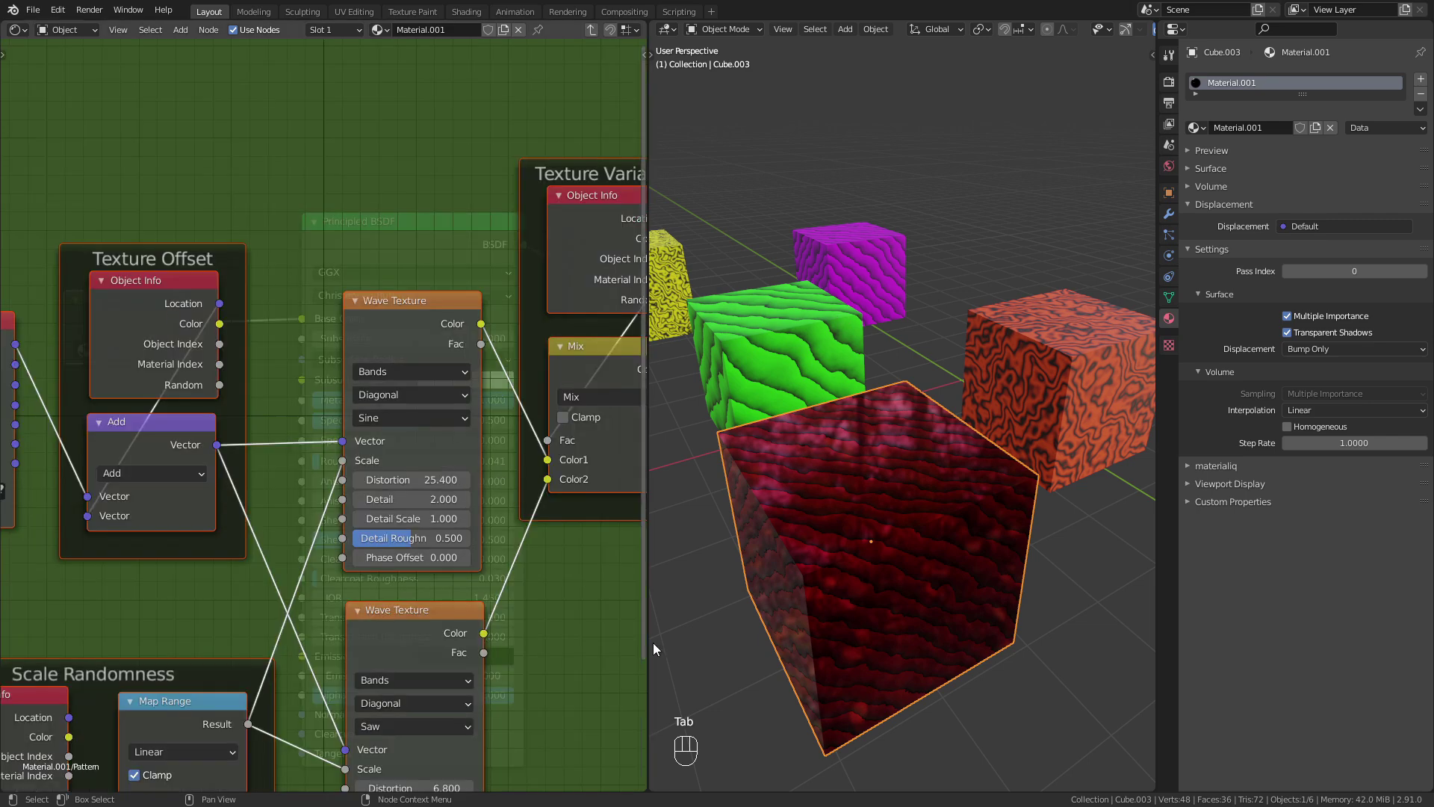
{"action": "middle_click_drag", "start_coordinate": [578, 535], "coordinate": [273, 487]}
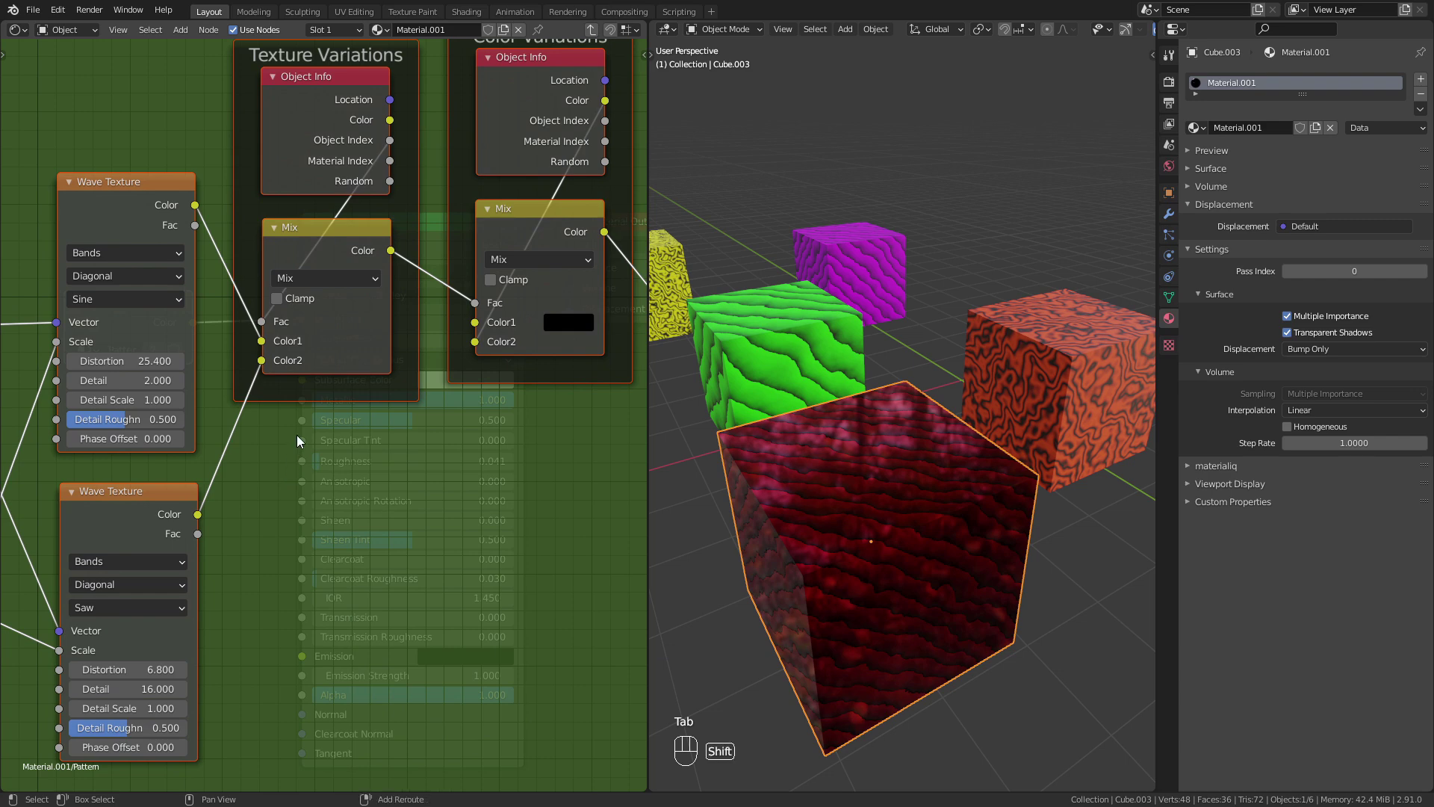
{"action": "key", "text": "shift+a"}
{"action": "mouse_move", "coordinate": [278, 377]}
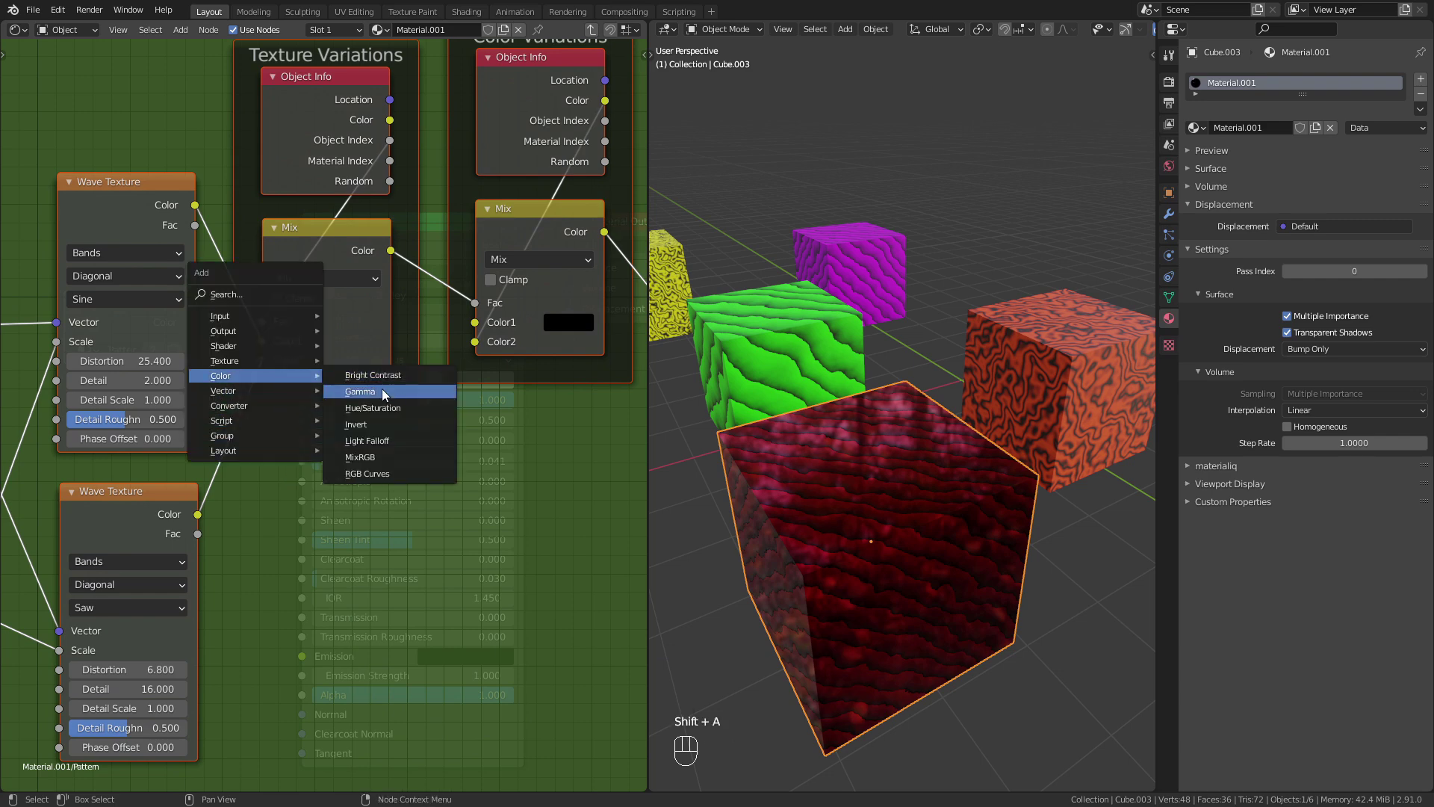
{"action": "left_click", "coordinate": [373, 457]}
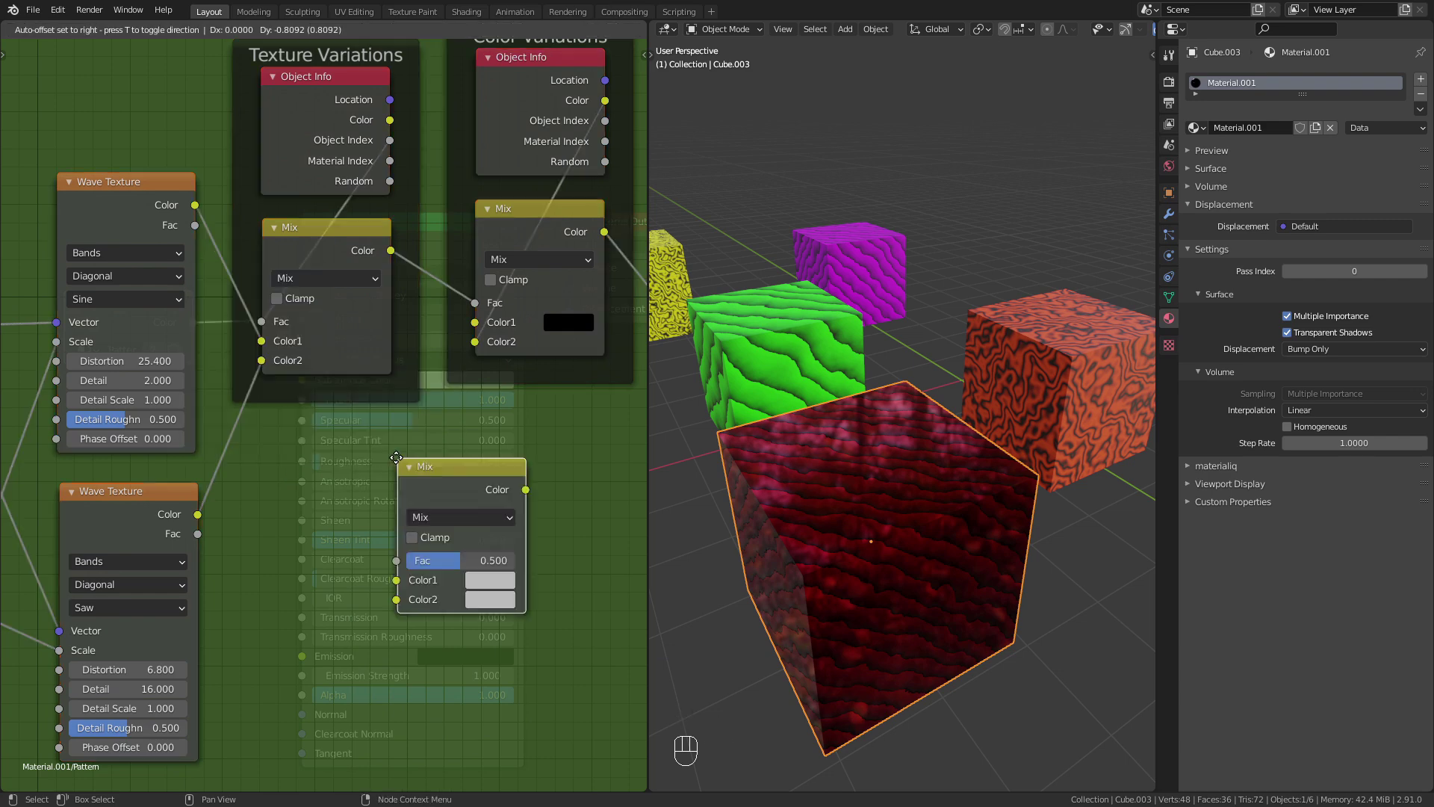
{"action": "left_click", "coordinate": [253, 553]}
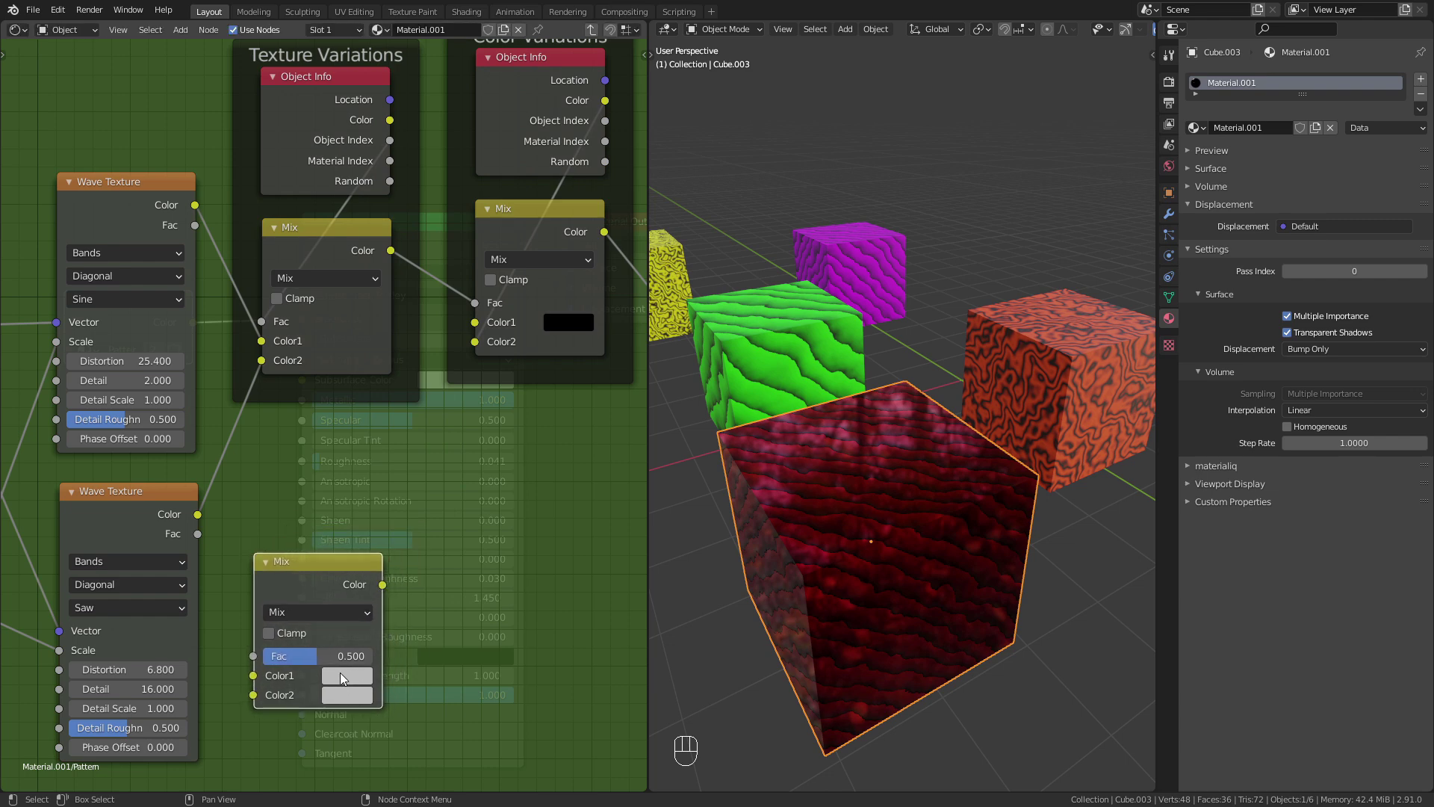
Step: Set the Mix node's Color1 black and Color2 white, feeding it into Color Variations
{"action": "left_click", "coordinate": [346, 675]}
{"action": "left_click_drag", "start_coordinate": [473, 511], "coordinate": [481, 551]}
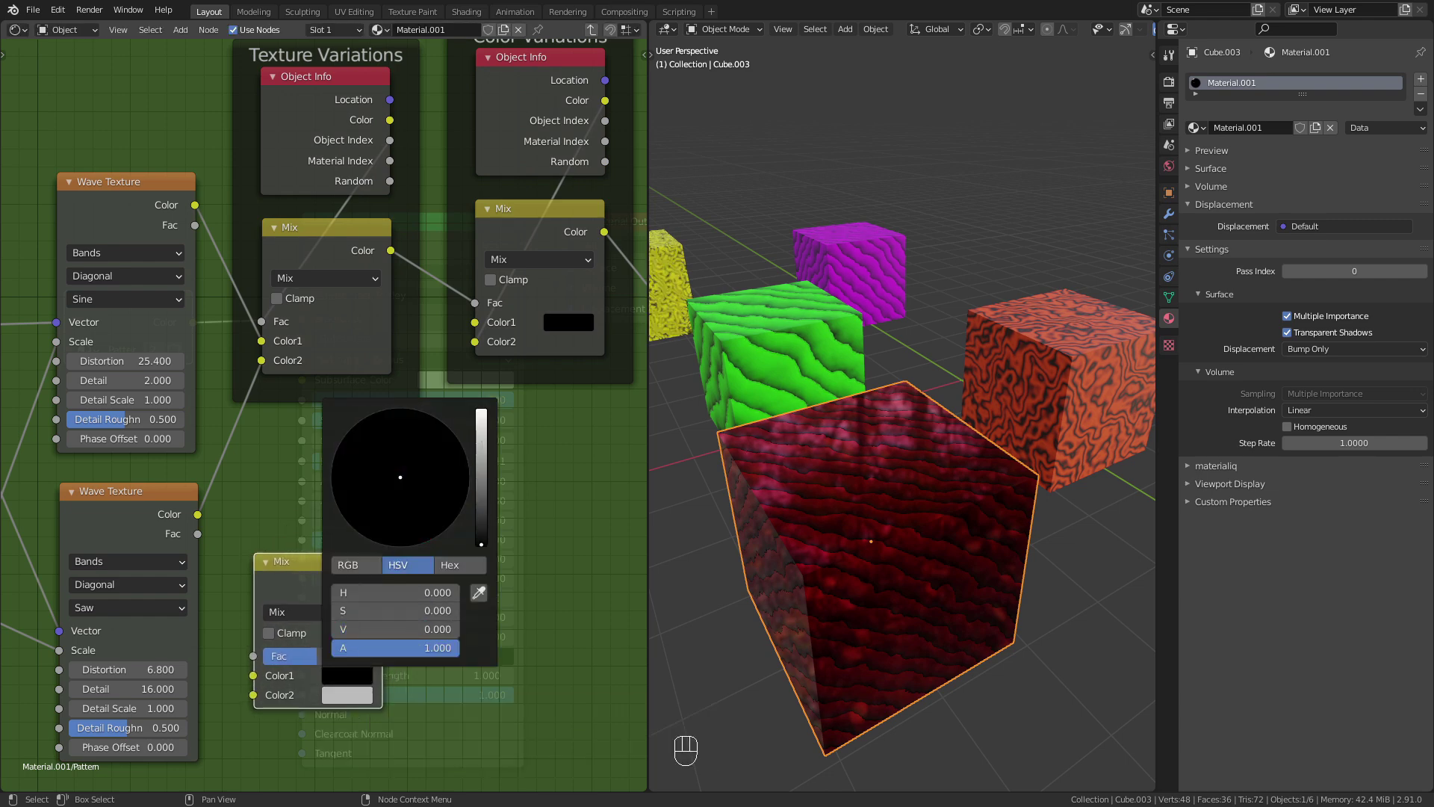
{"action": "left_click", "coordinate": [346, 694]}
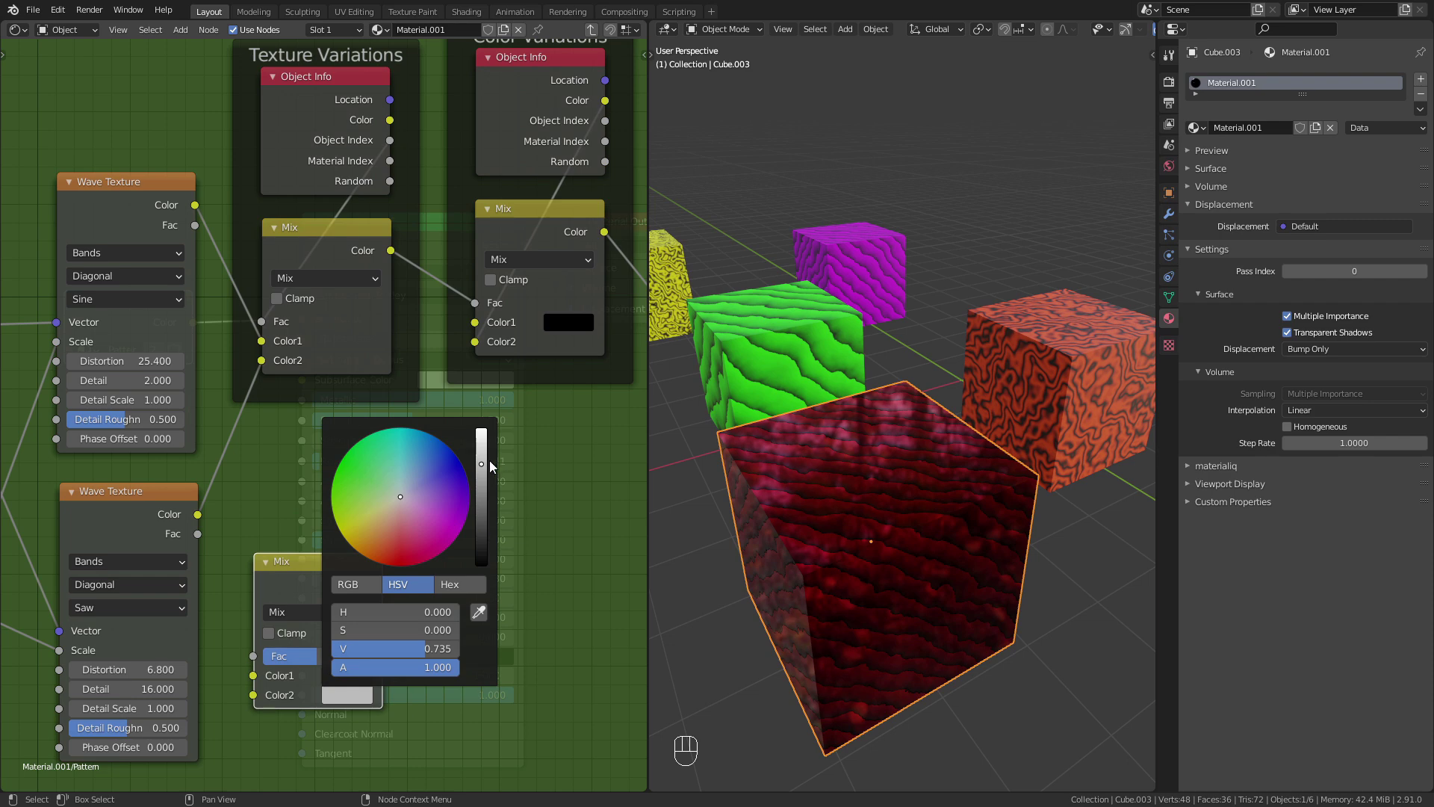
{"action": "left_click_drag", "start_coordinate": [491, 469], "coordinate": [480, 445]}
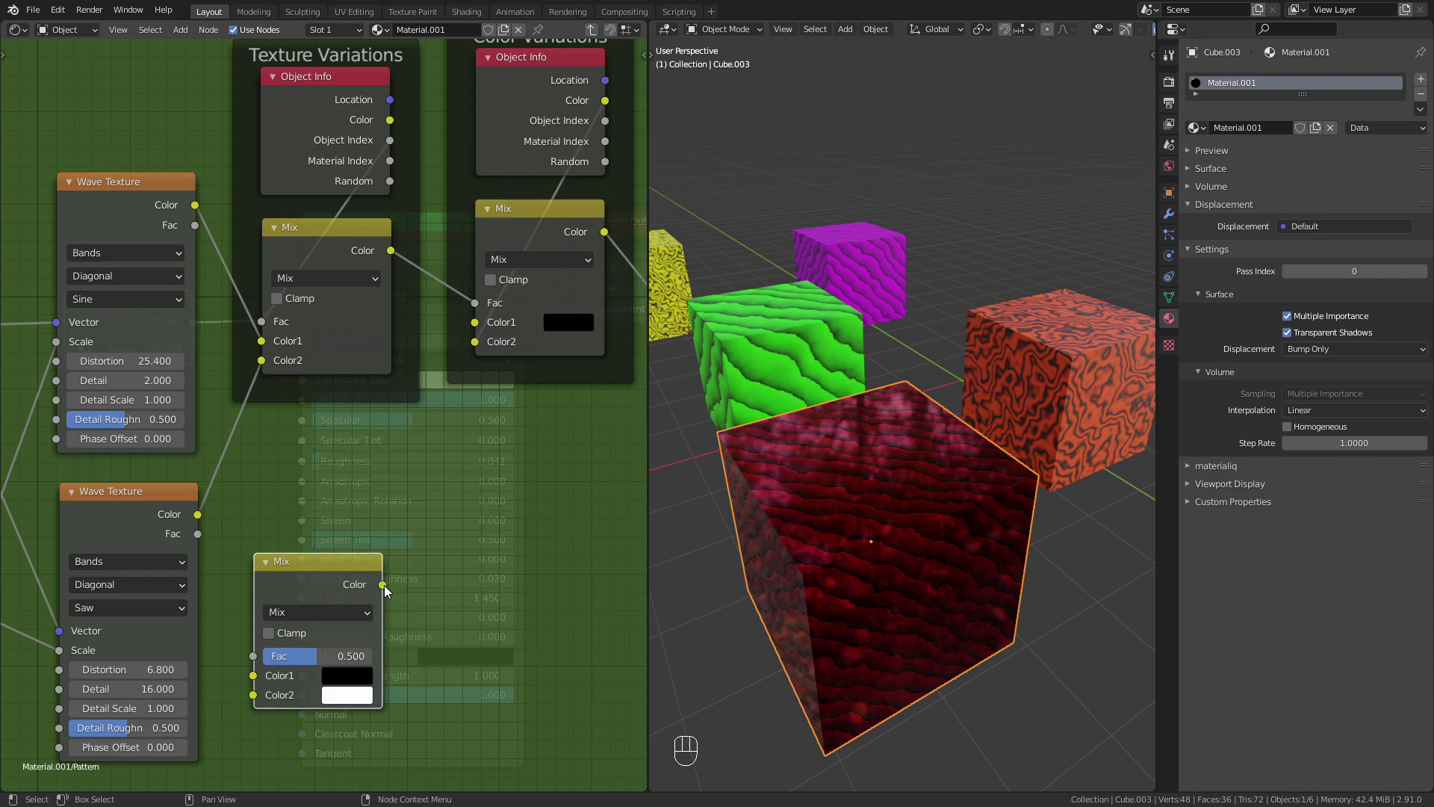
{"action": "left_click_drag", "start_coordinate": [383, 587], "coordinate": [482, 321]}
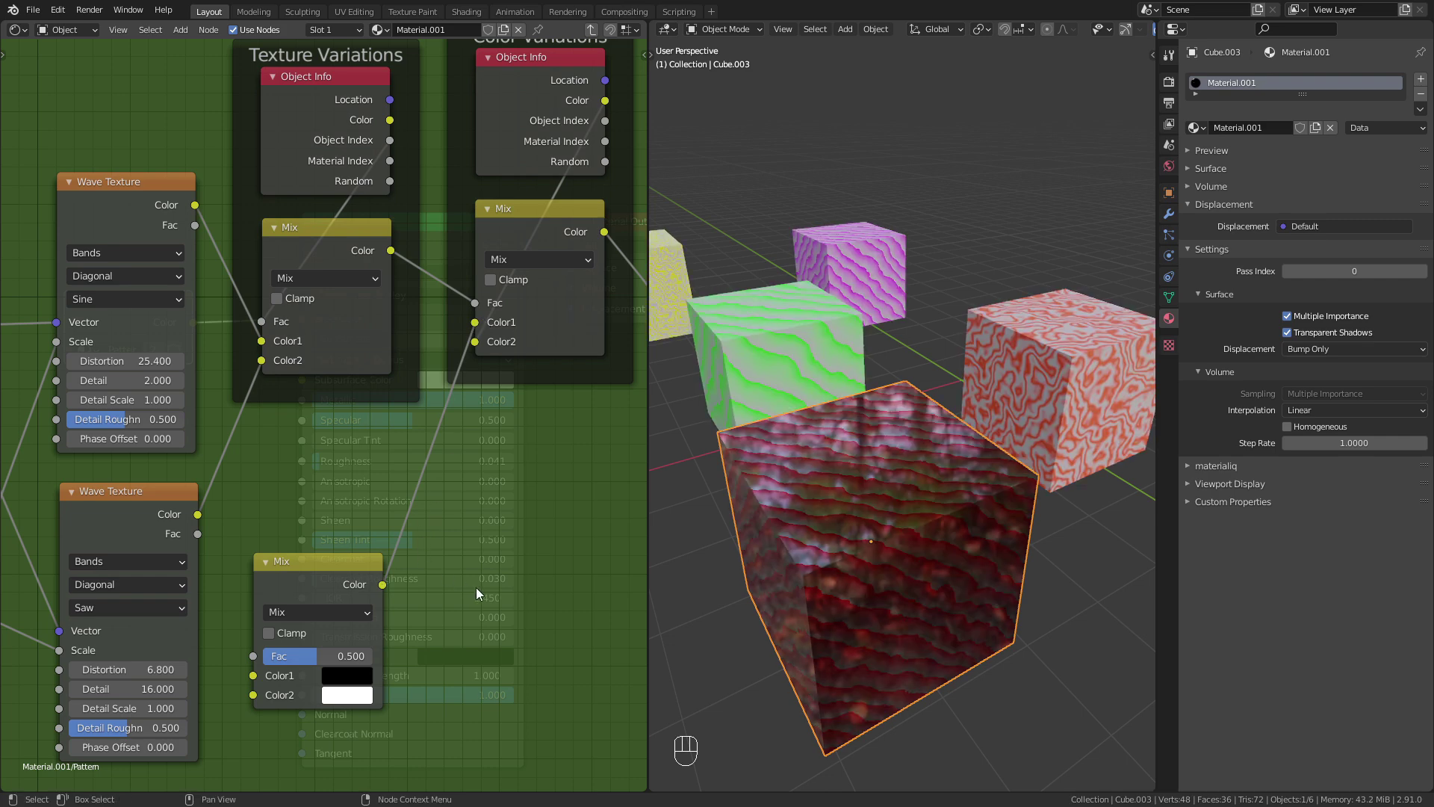
{"action": "left_click_drag", "start_coordinate": [355, 574], "coordinate": [357, 593]}
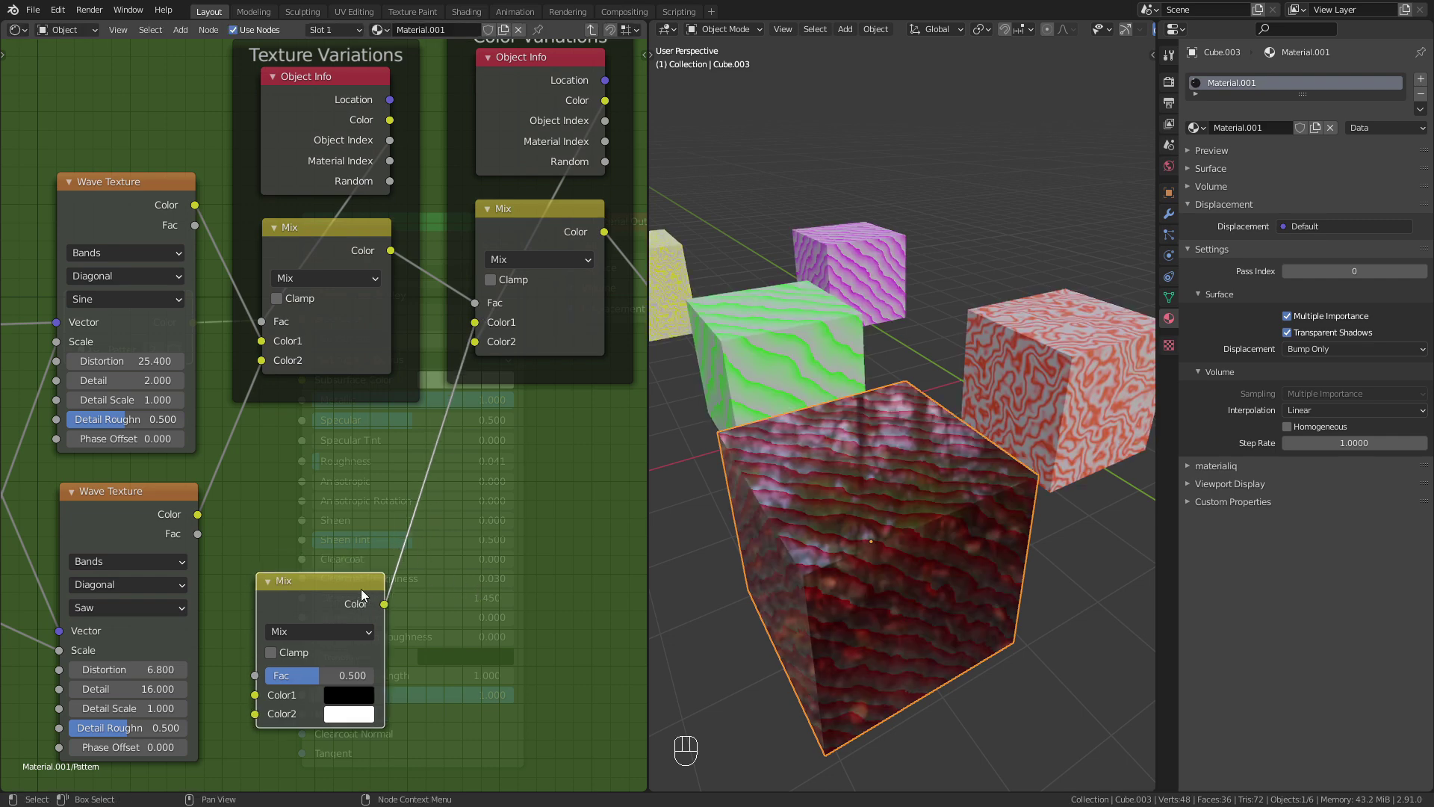
Step: Drive the Mix Fac with Object Info Material Index and set the material's Pass Index to 1
{"action": "key", "text": "shift+a"}
{"action": "mouse_move", "coordinate": [454, 465]}
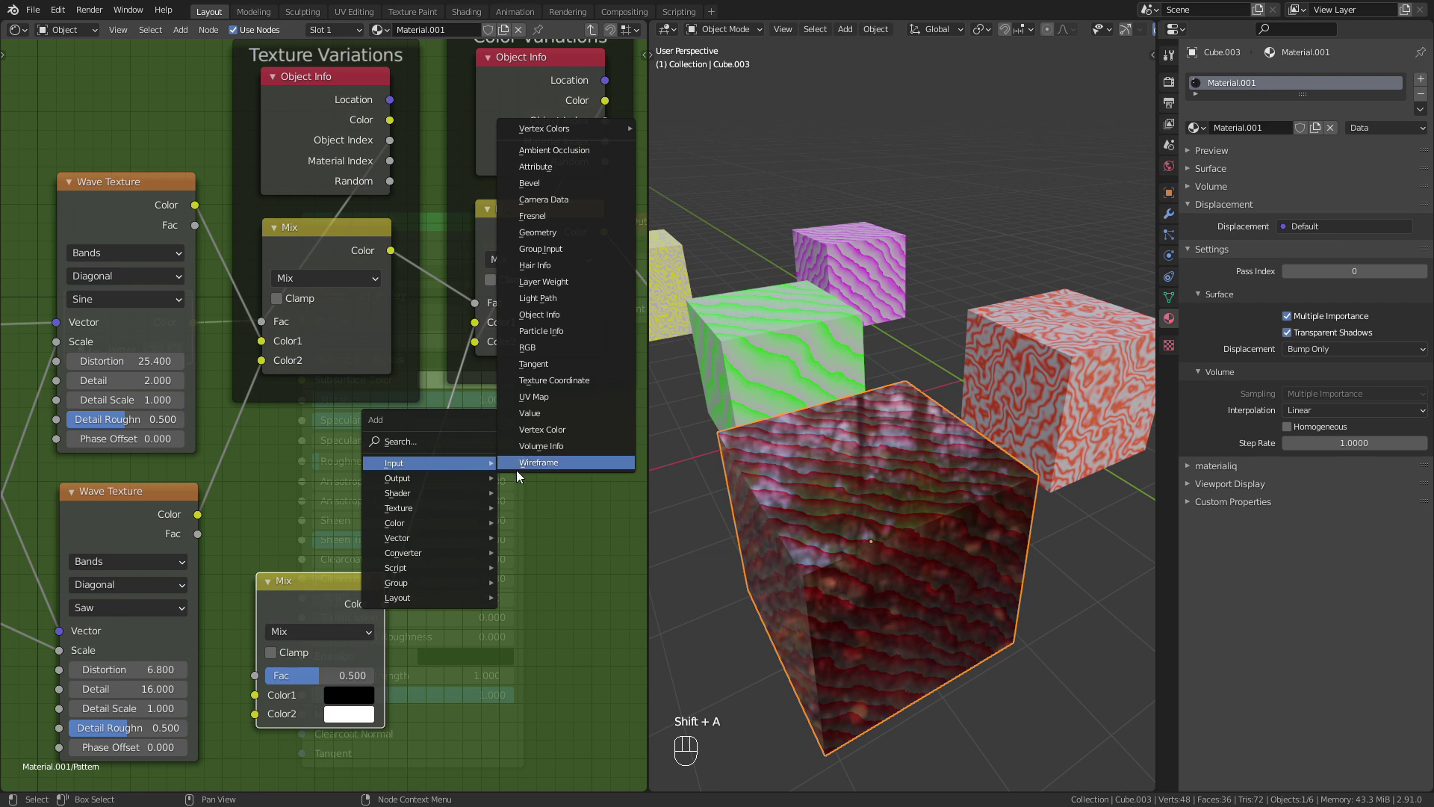
{"action": "left_click", "coordinate": [556, 312]}
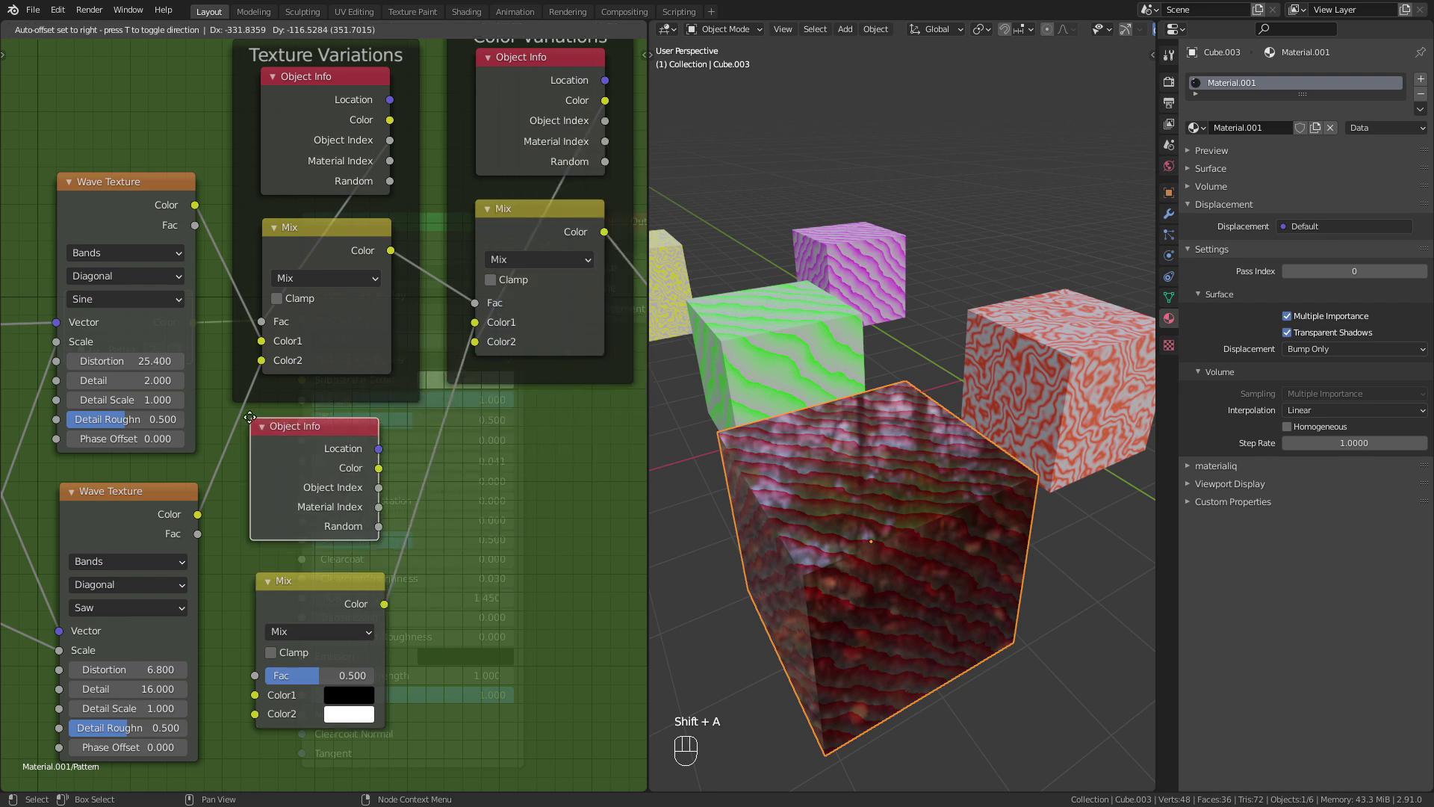
{"action": "left_click", "coordinate": [360, 490]}
{"action": "left_click_drag", "start_coordinate": [379, 507], "coordinate": [262, 678]}
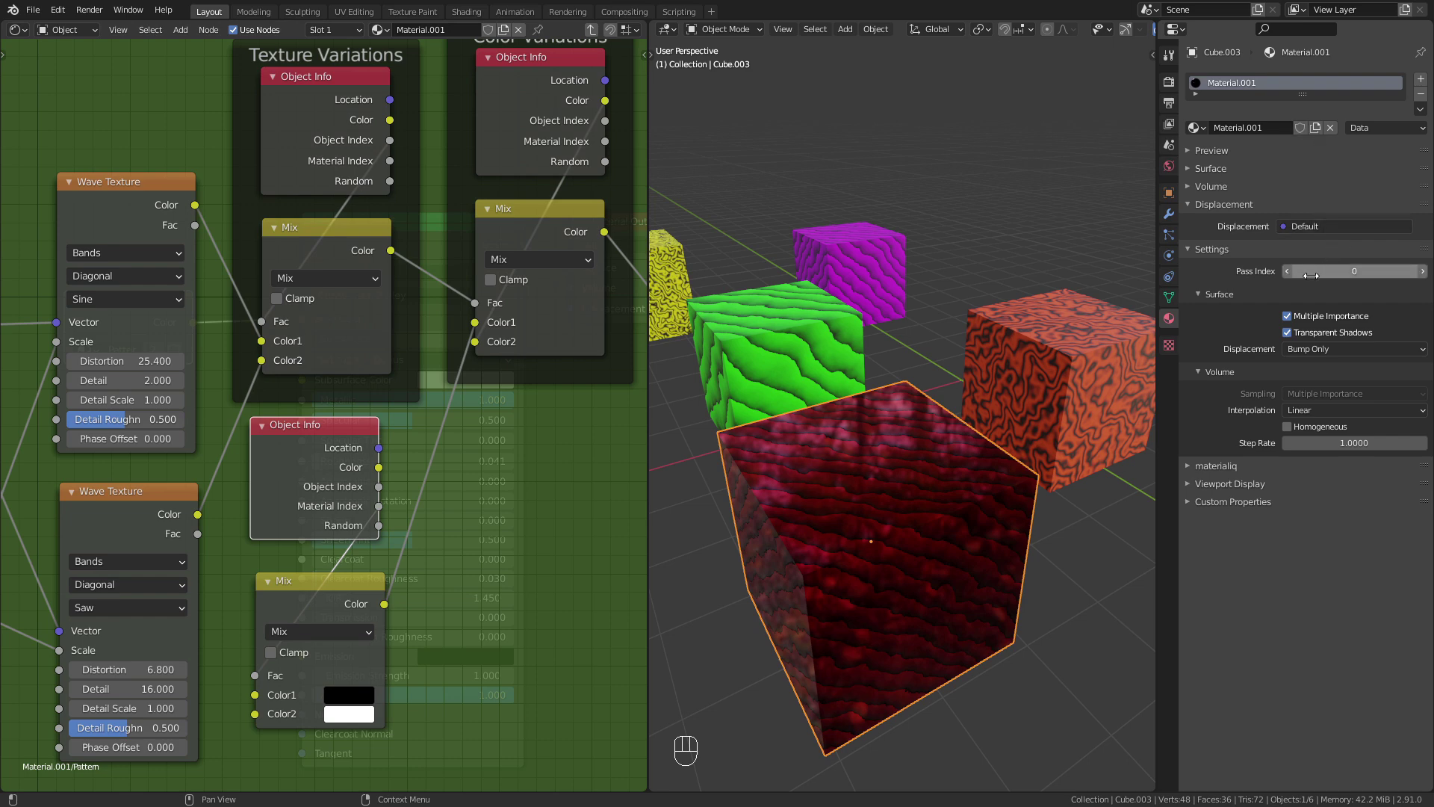
{"action": "left_click", "coordinate": [1423, 272]}
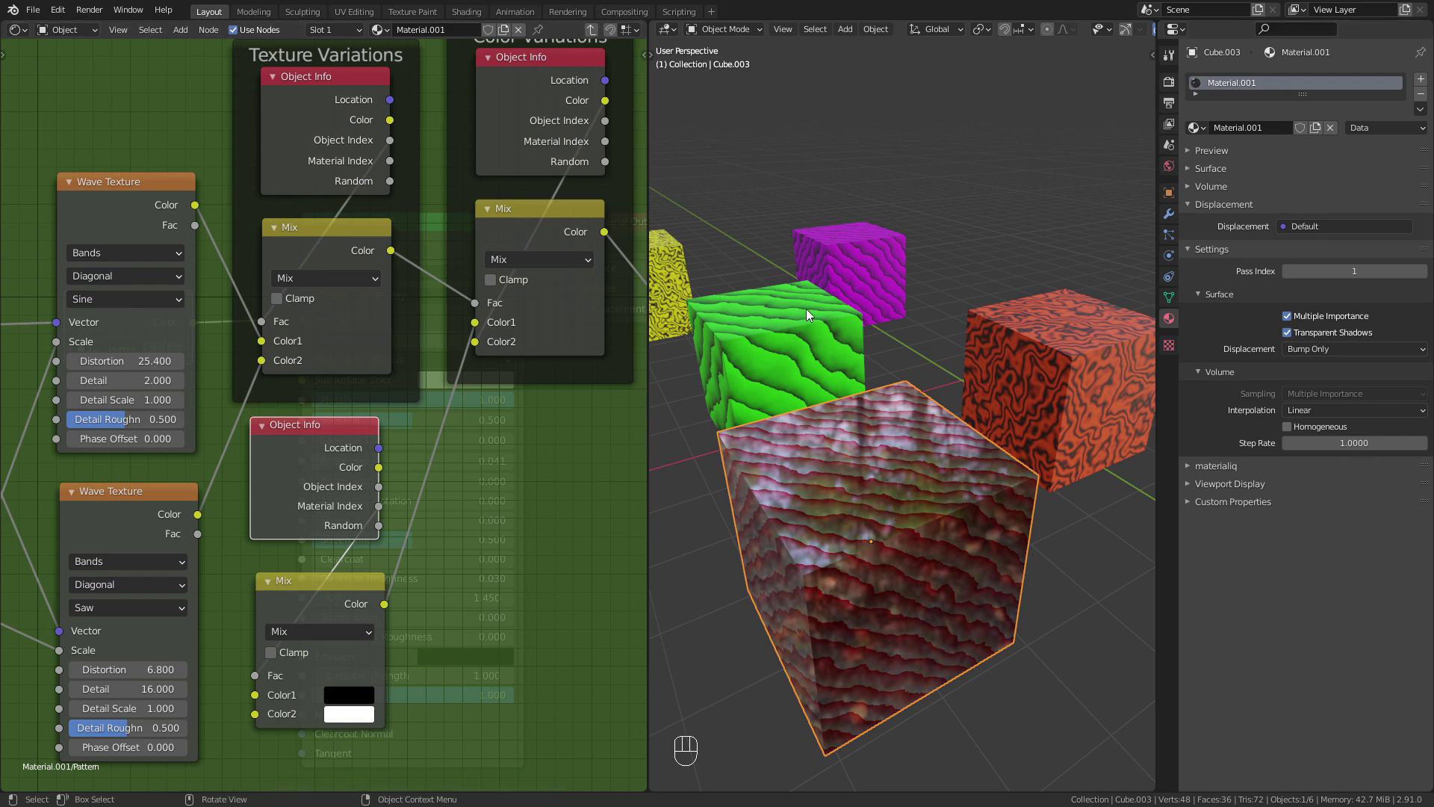
{"action": "middle_click_drag", "start_coordinate": [983, 440], "coordinate": [943, 442]}
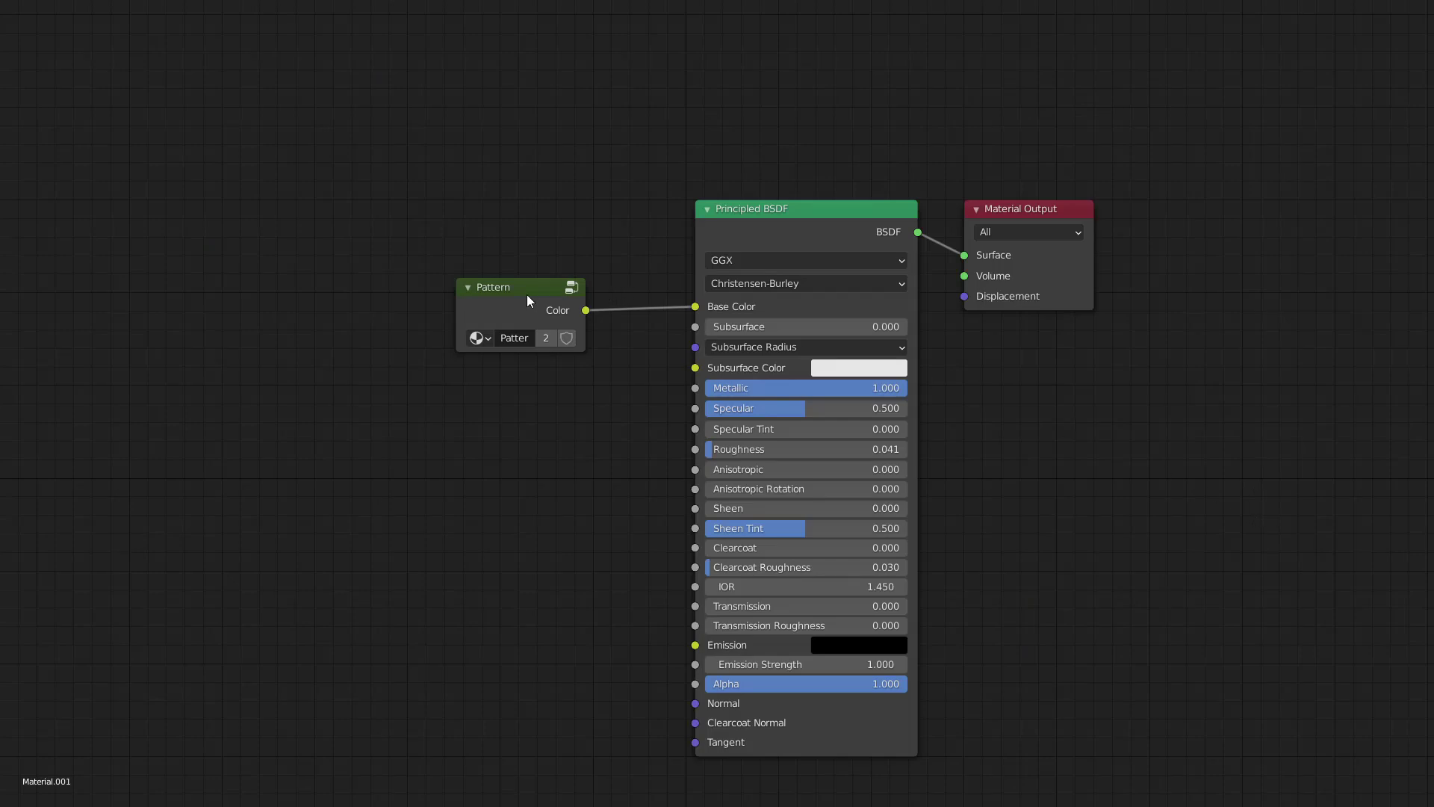
Step: Enter the Pattern group to show its Material Variations nodes
{"action": "left_click", "coordinate": [526, 296]}
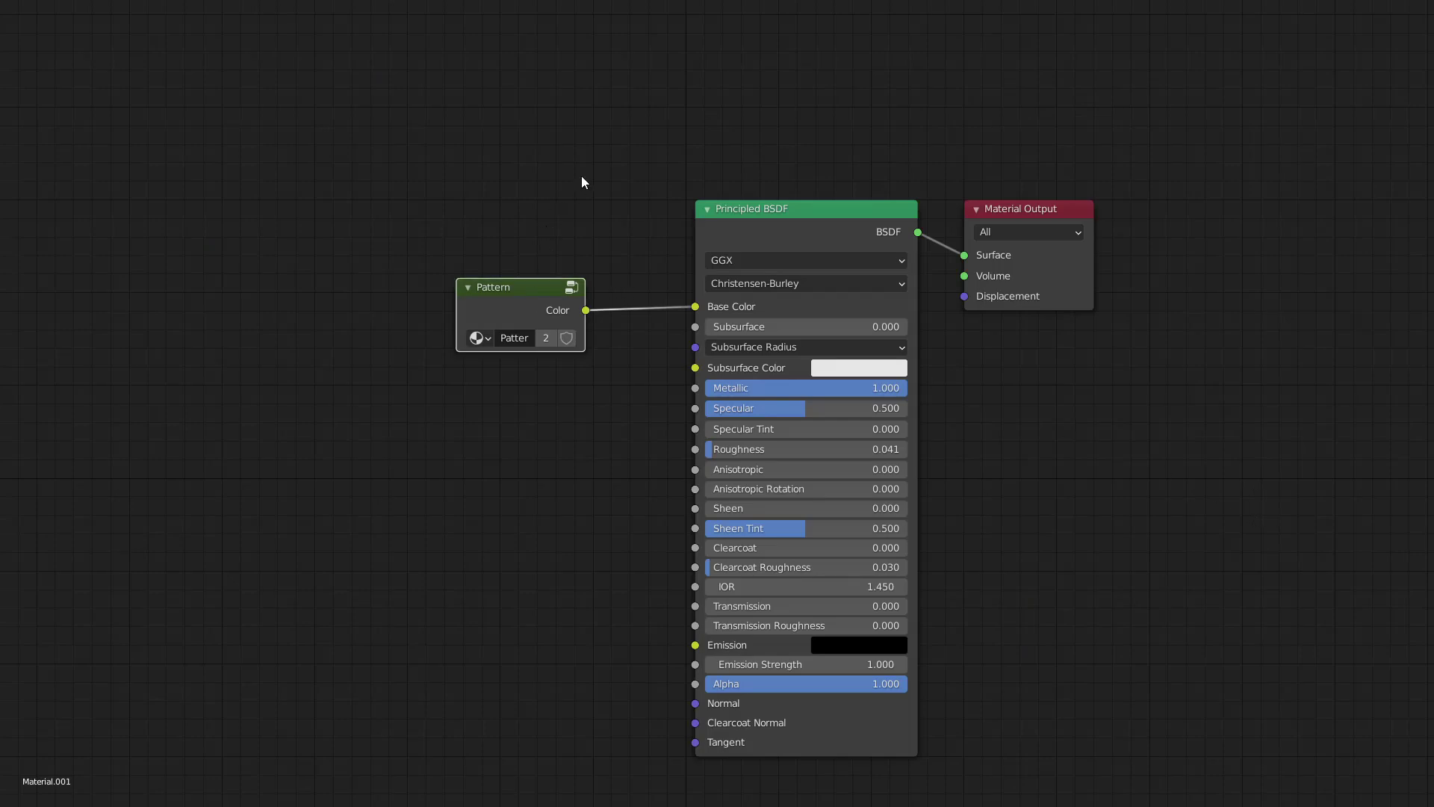
{"action": "key", "text": "Tab"}
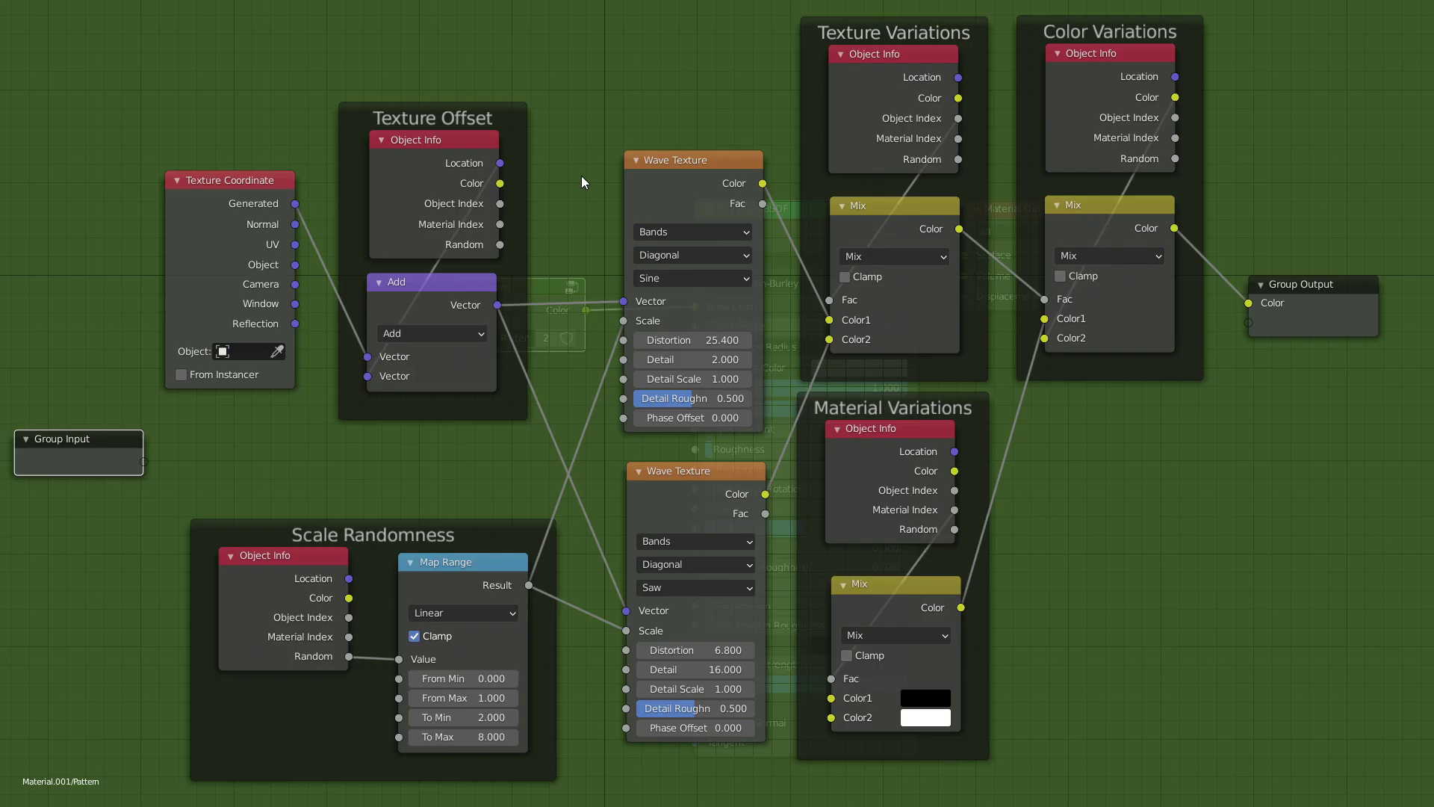